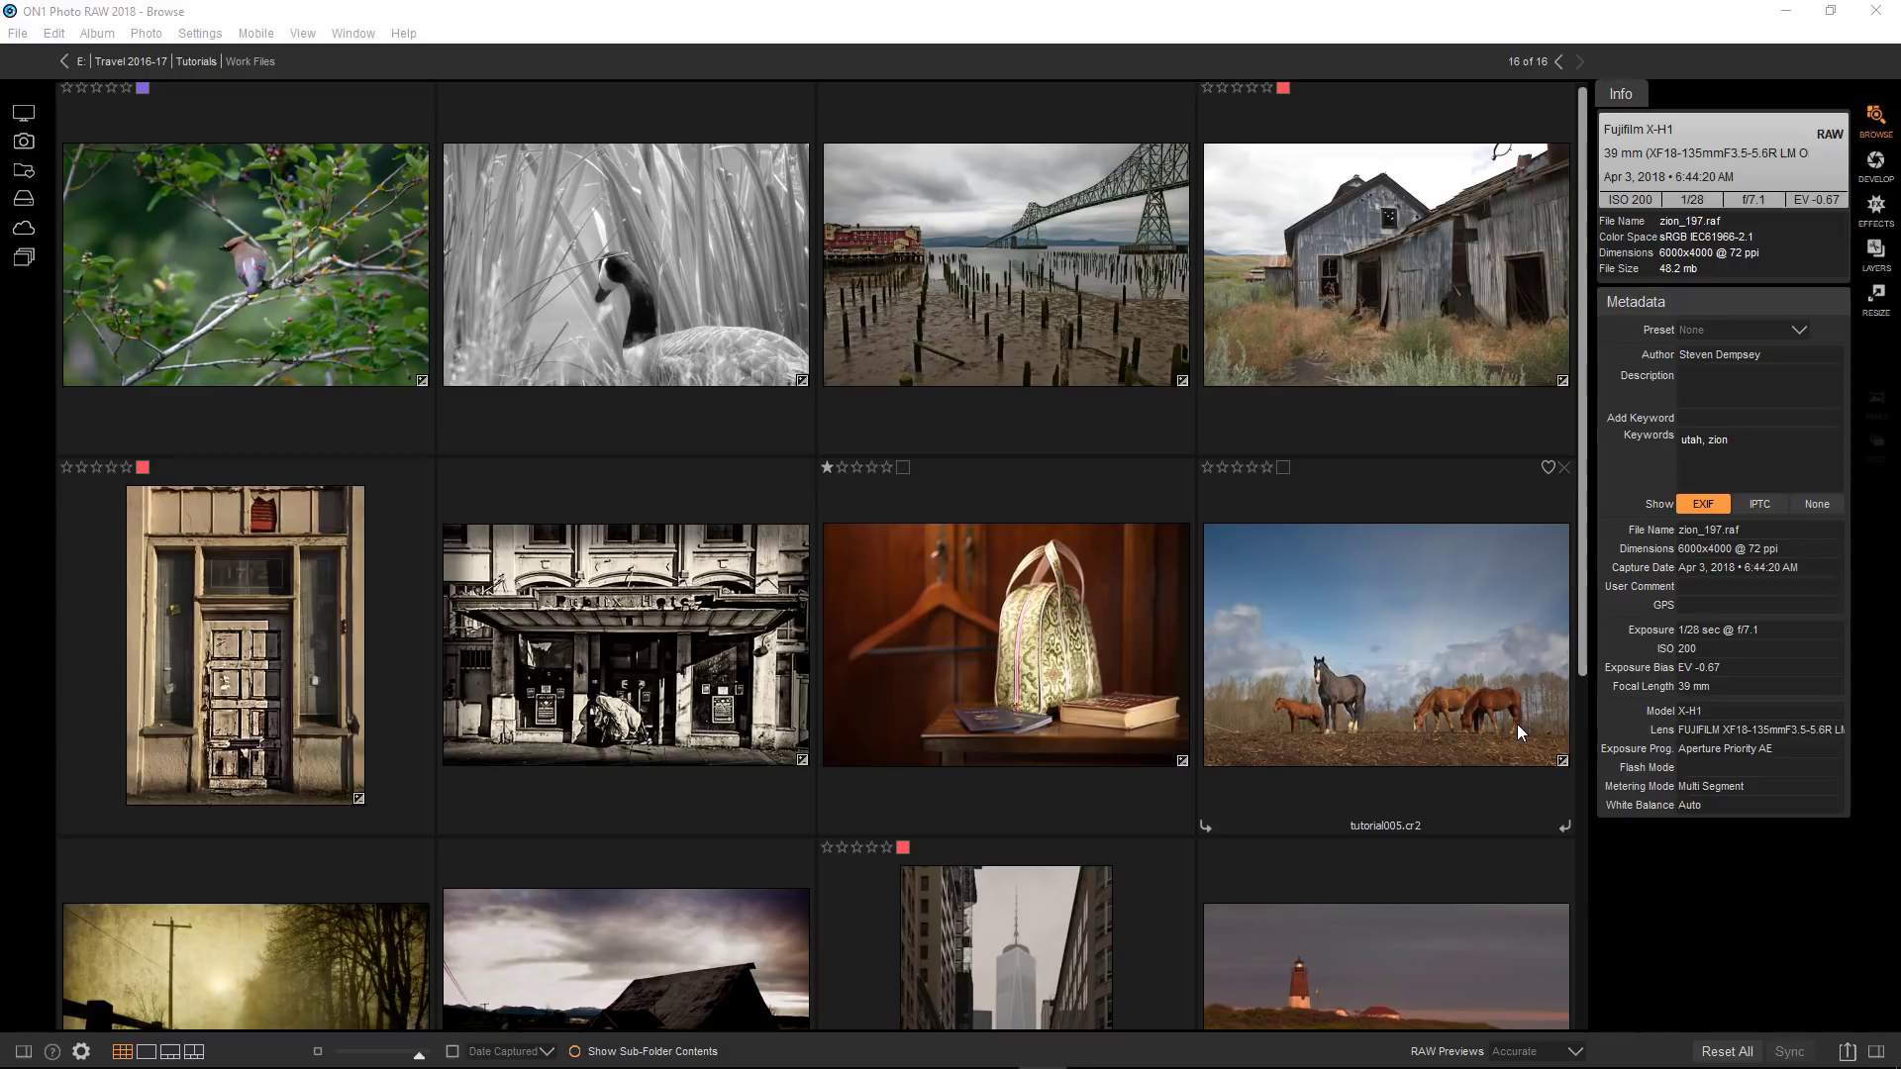
Open zion_197.raf, the last of 16 images, in the single-photo view
click(1582, 599)
drag(1581, 709, 1605, 978)
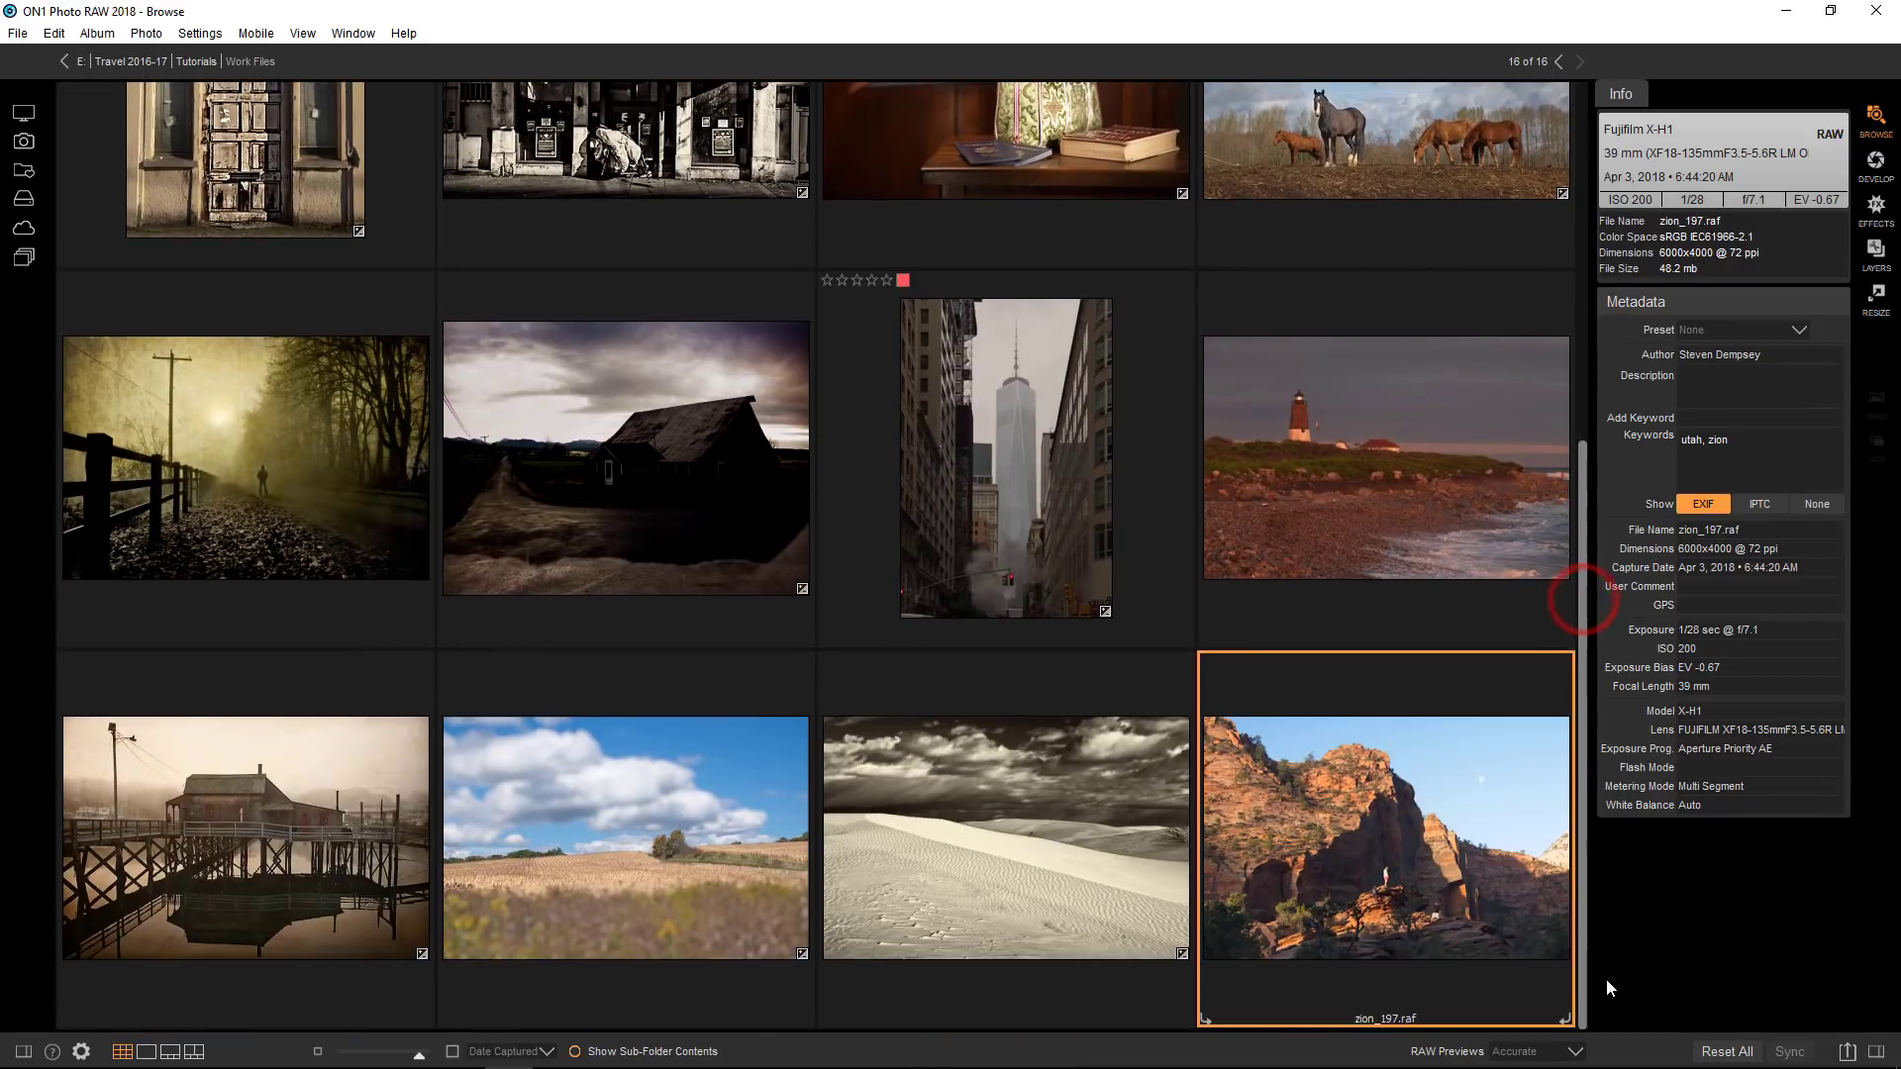
double_click(1416, 855)
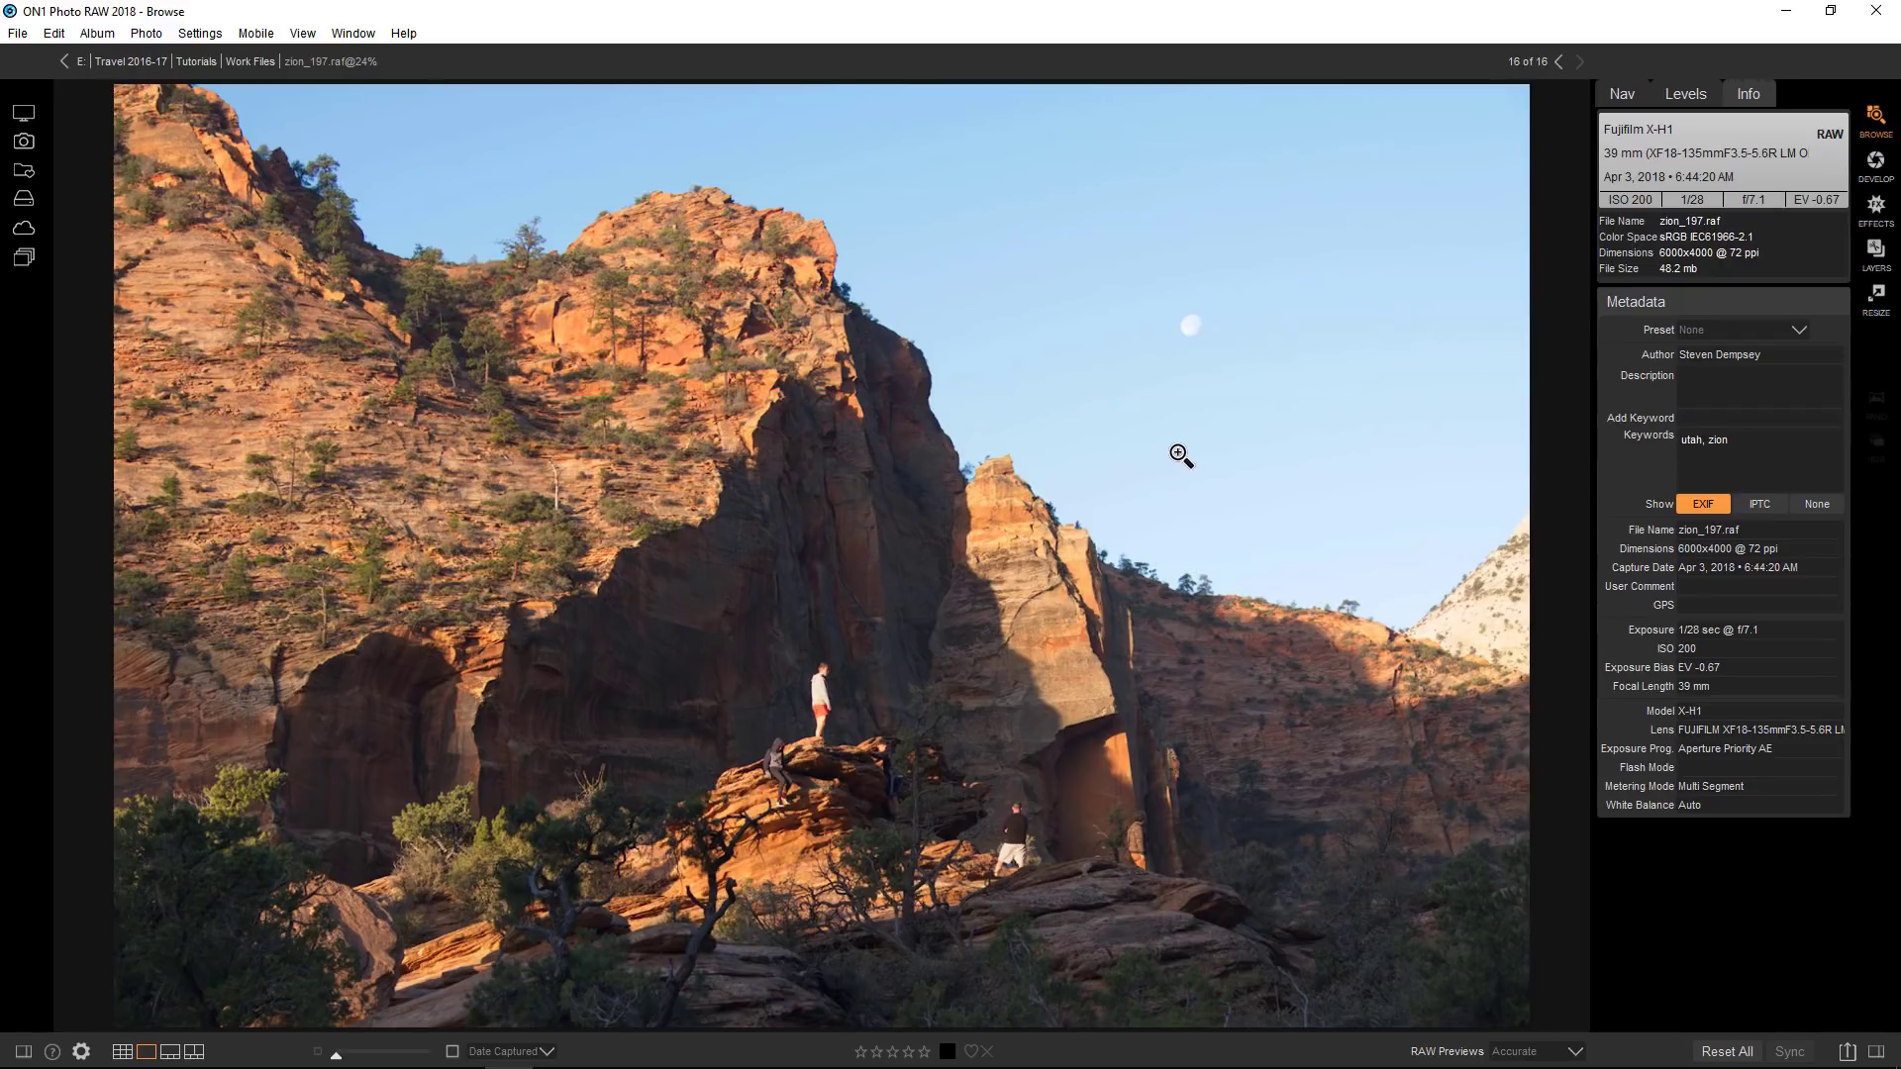
In Develop, add a local adjustment layer with Exposure -1 and Highlights -68
click(1877, 172)
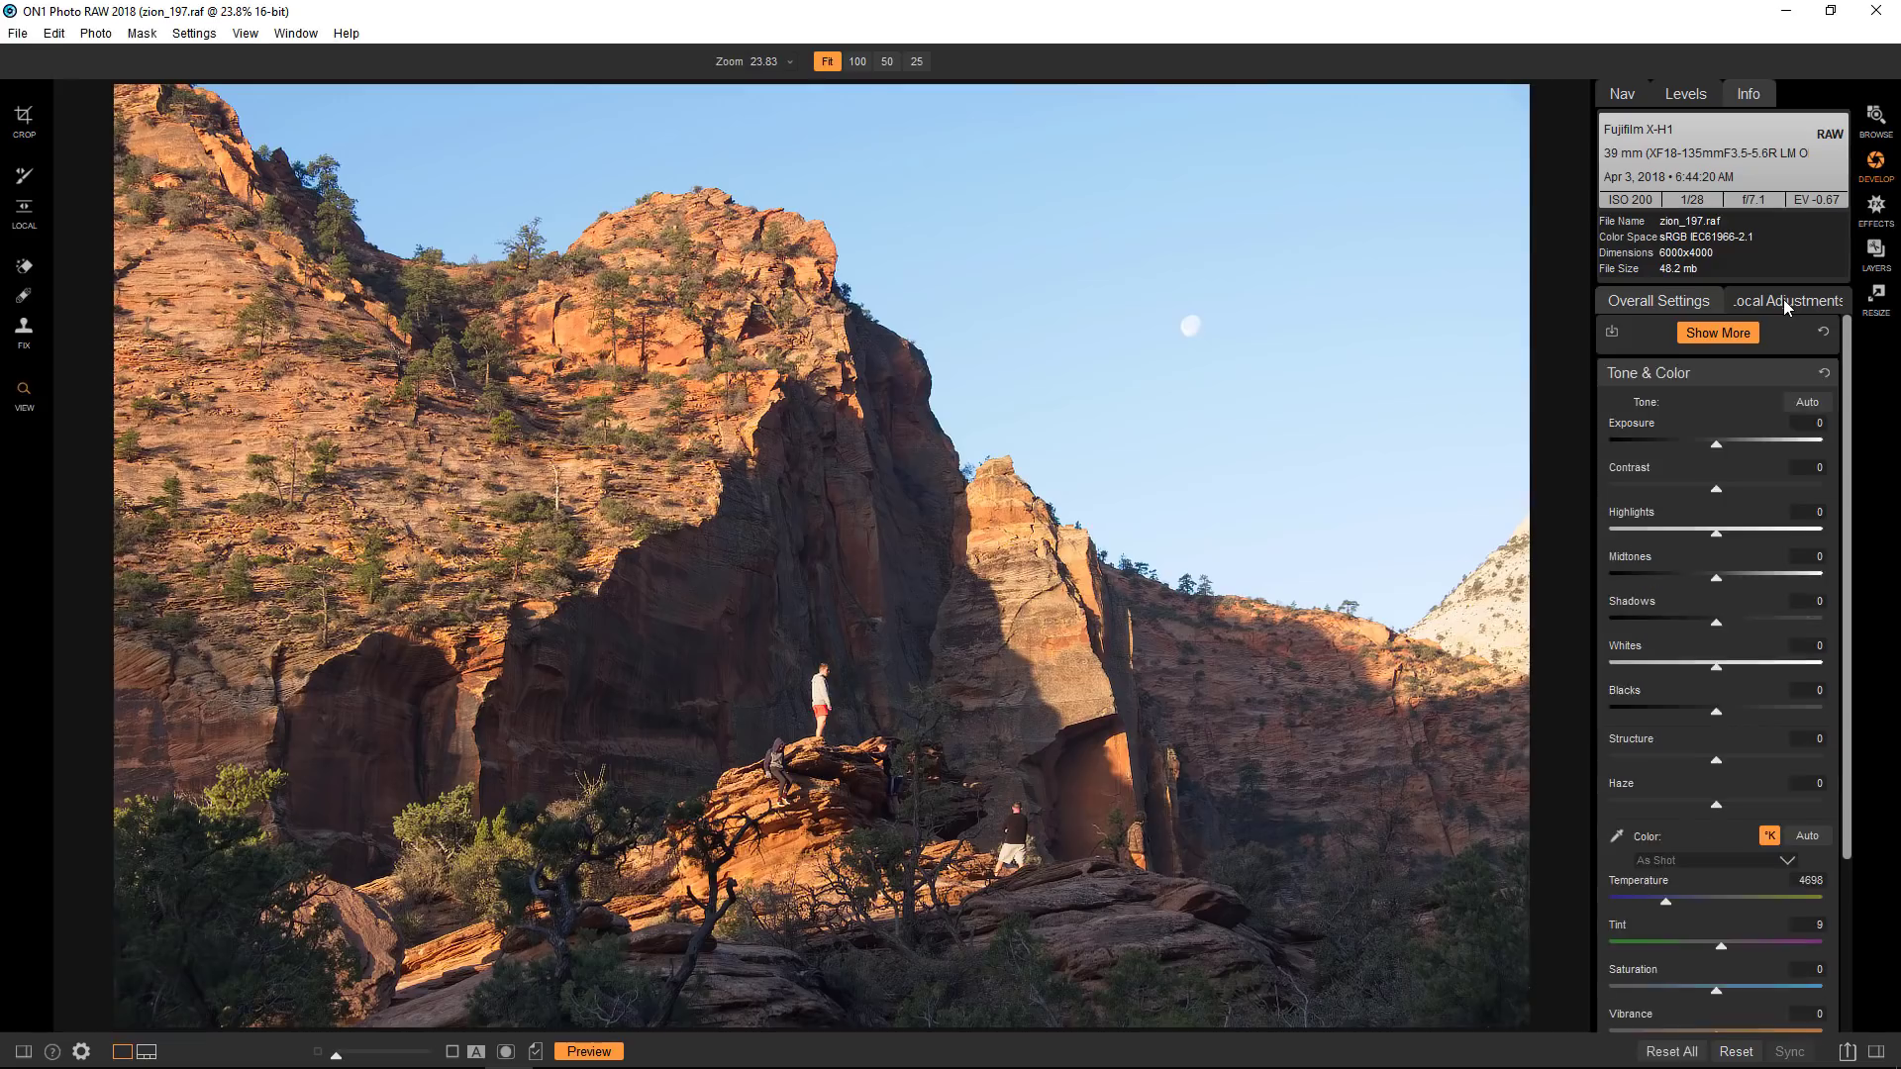
click(1784, 300)
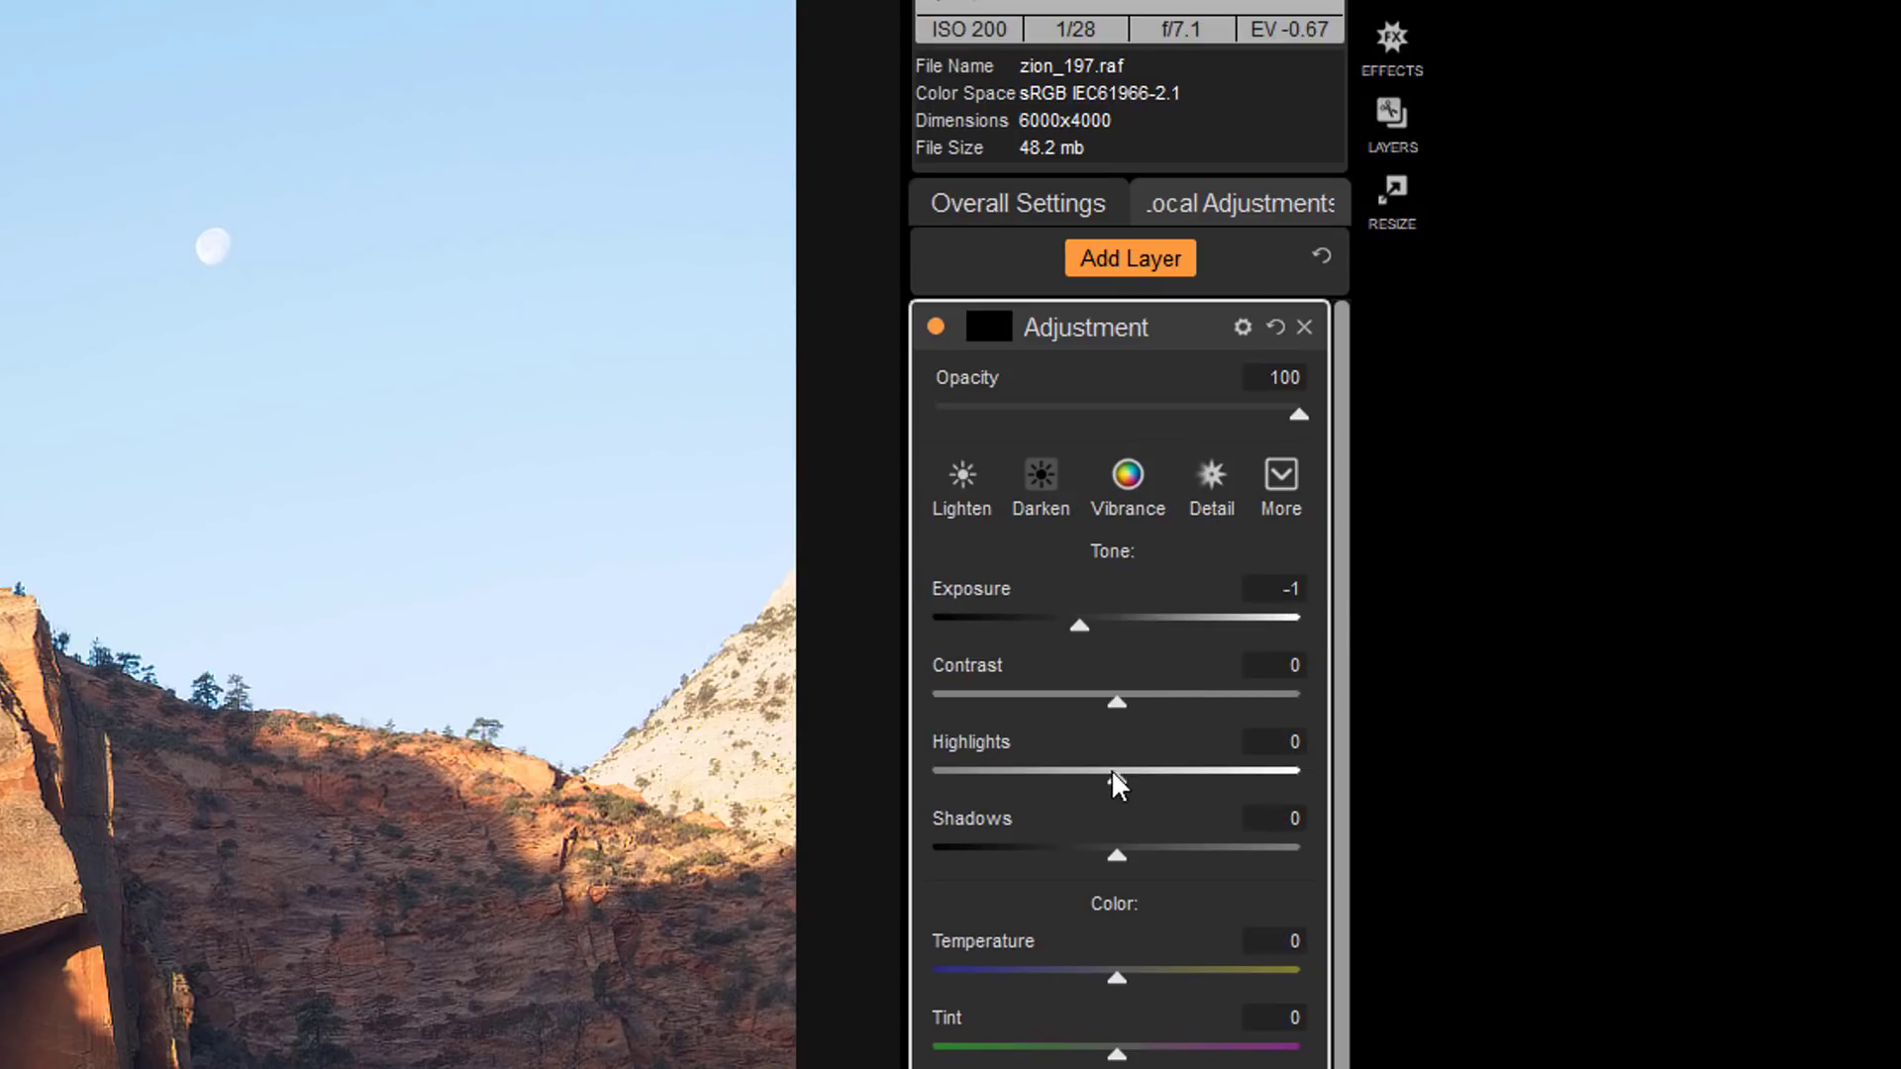
drag(1115, 778, 996, 798)
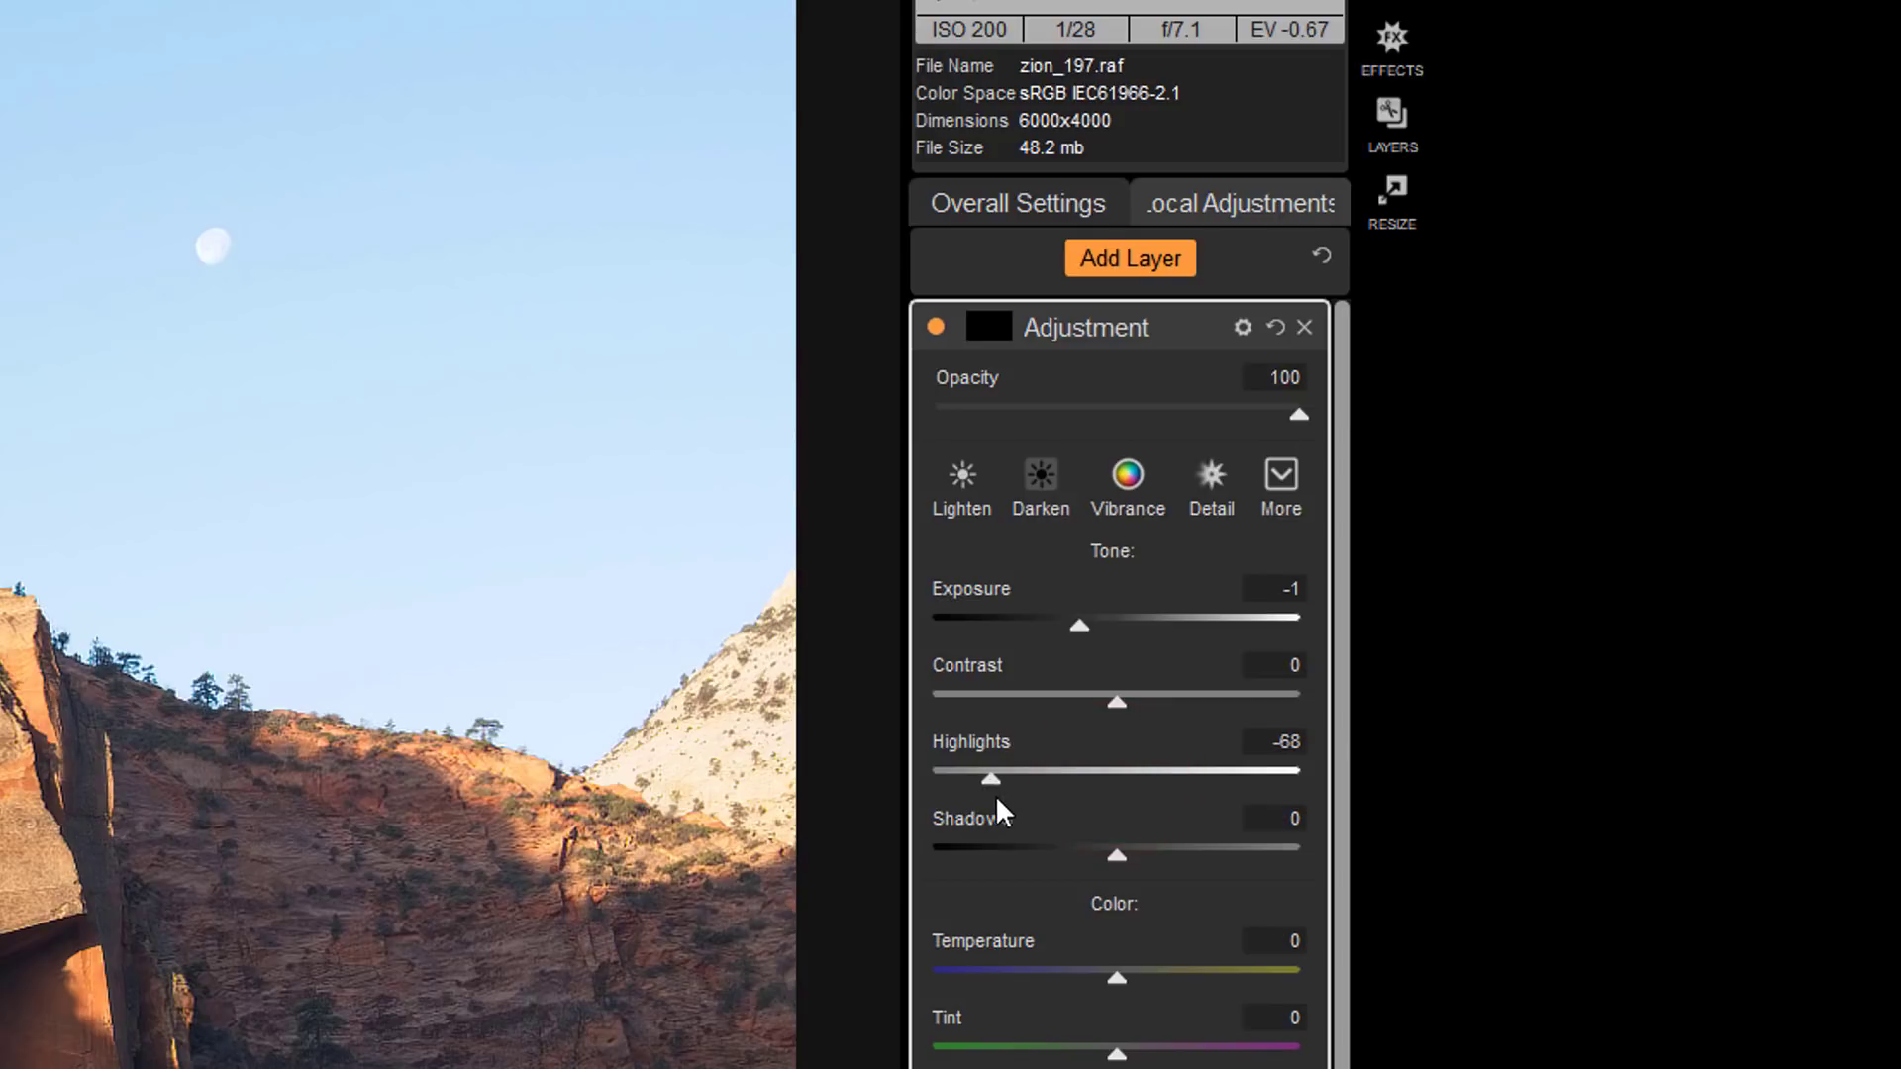
Build a Lumen luminosity mask for the adjustment layer and view it in black and white
click(1006, 301)
click(1006, 325)
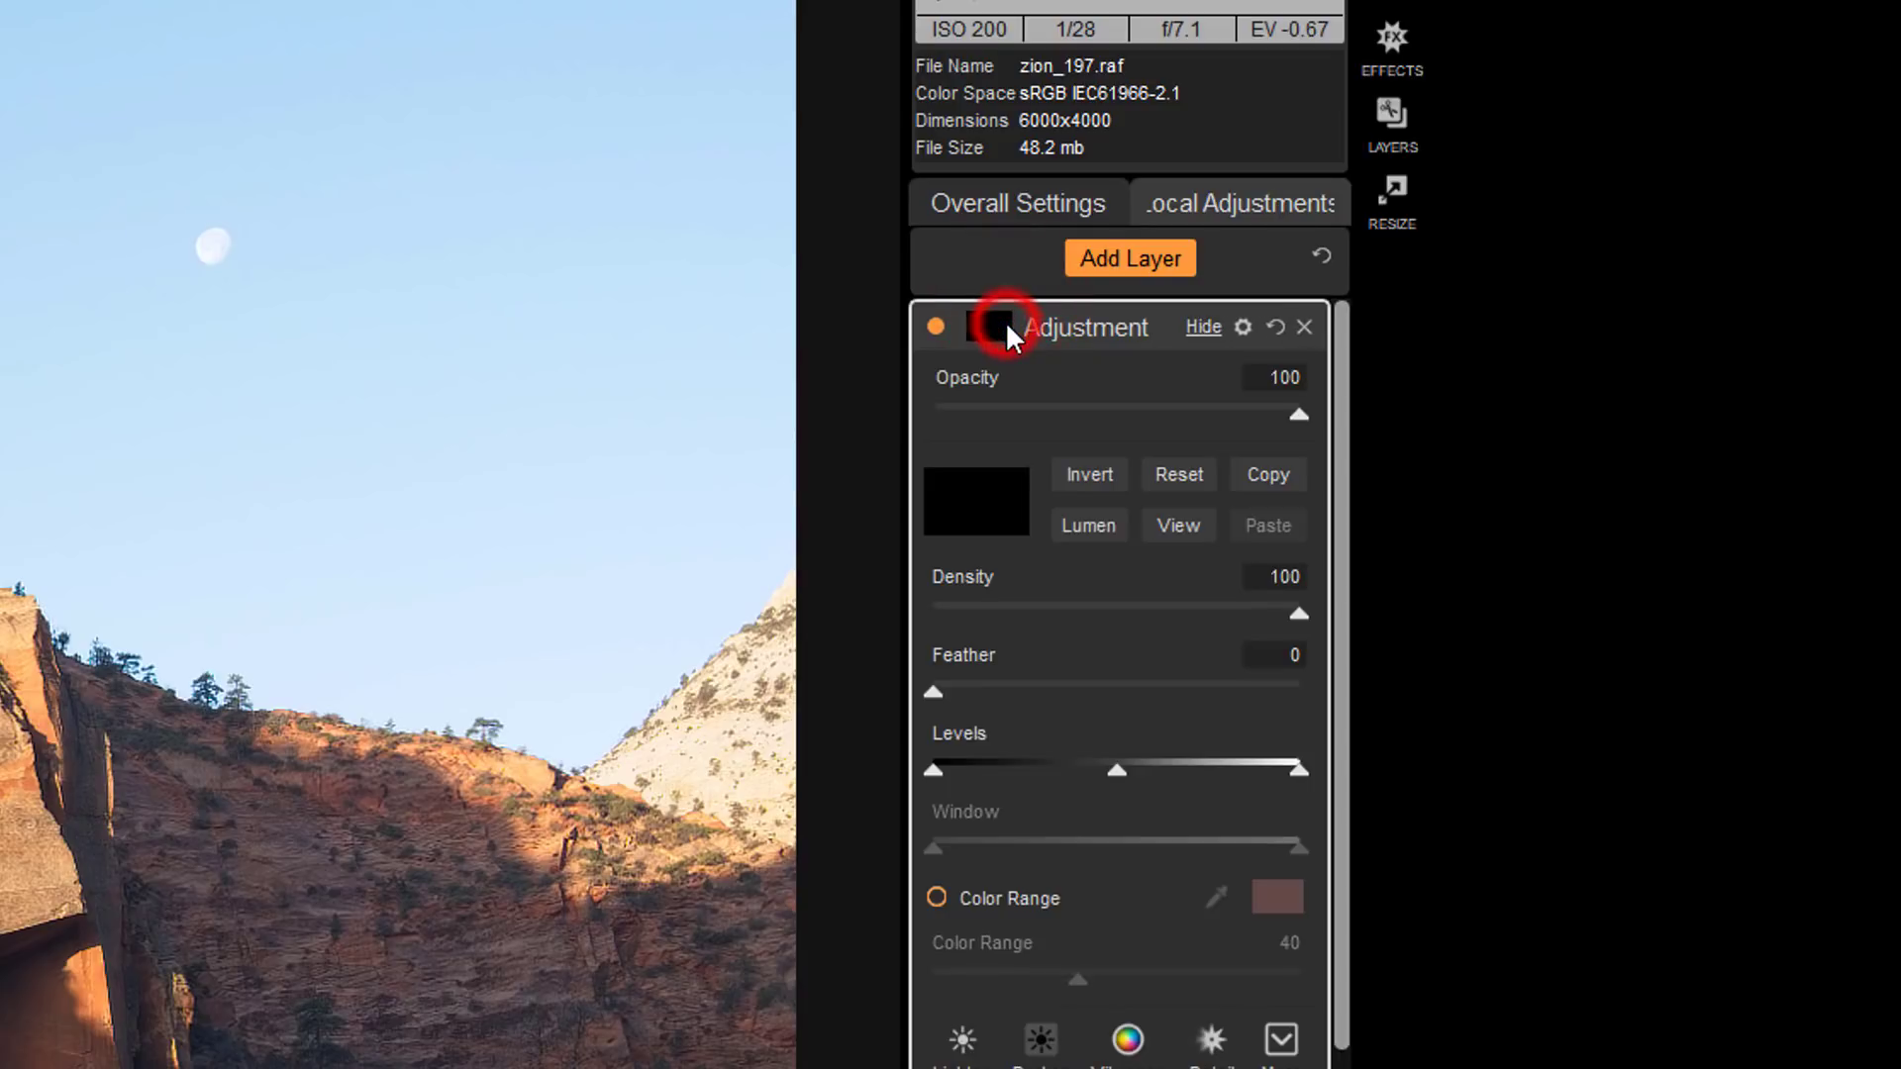
click(1097, 524)
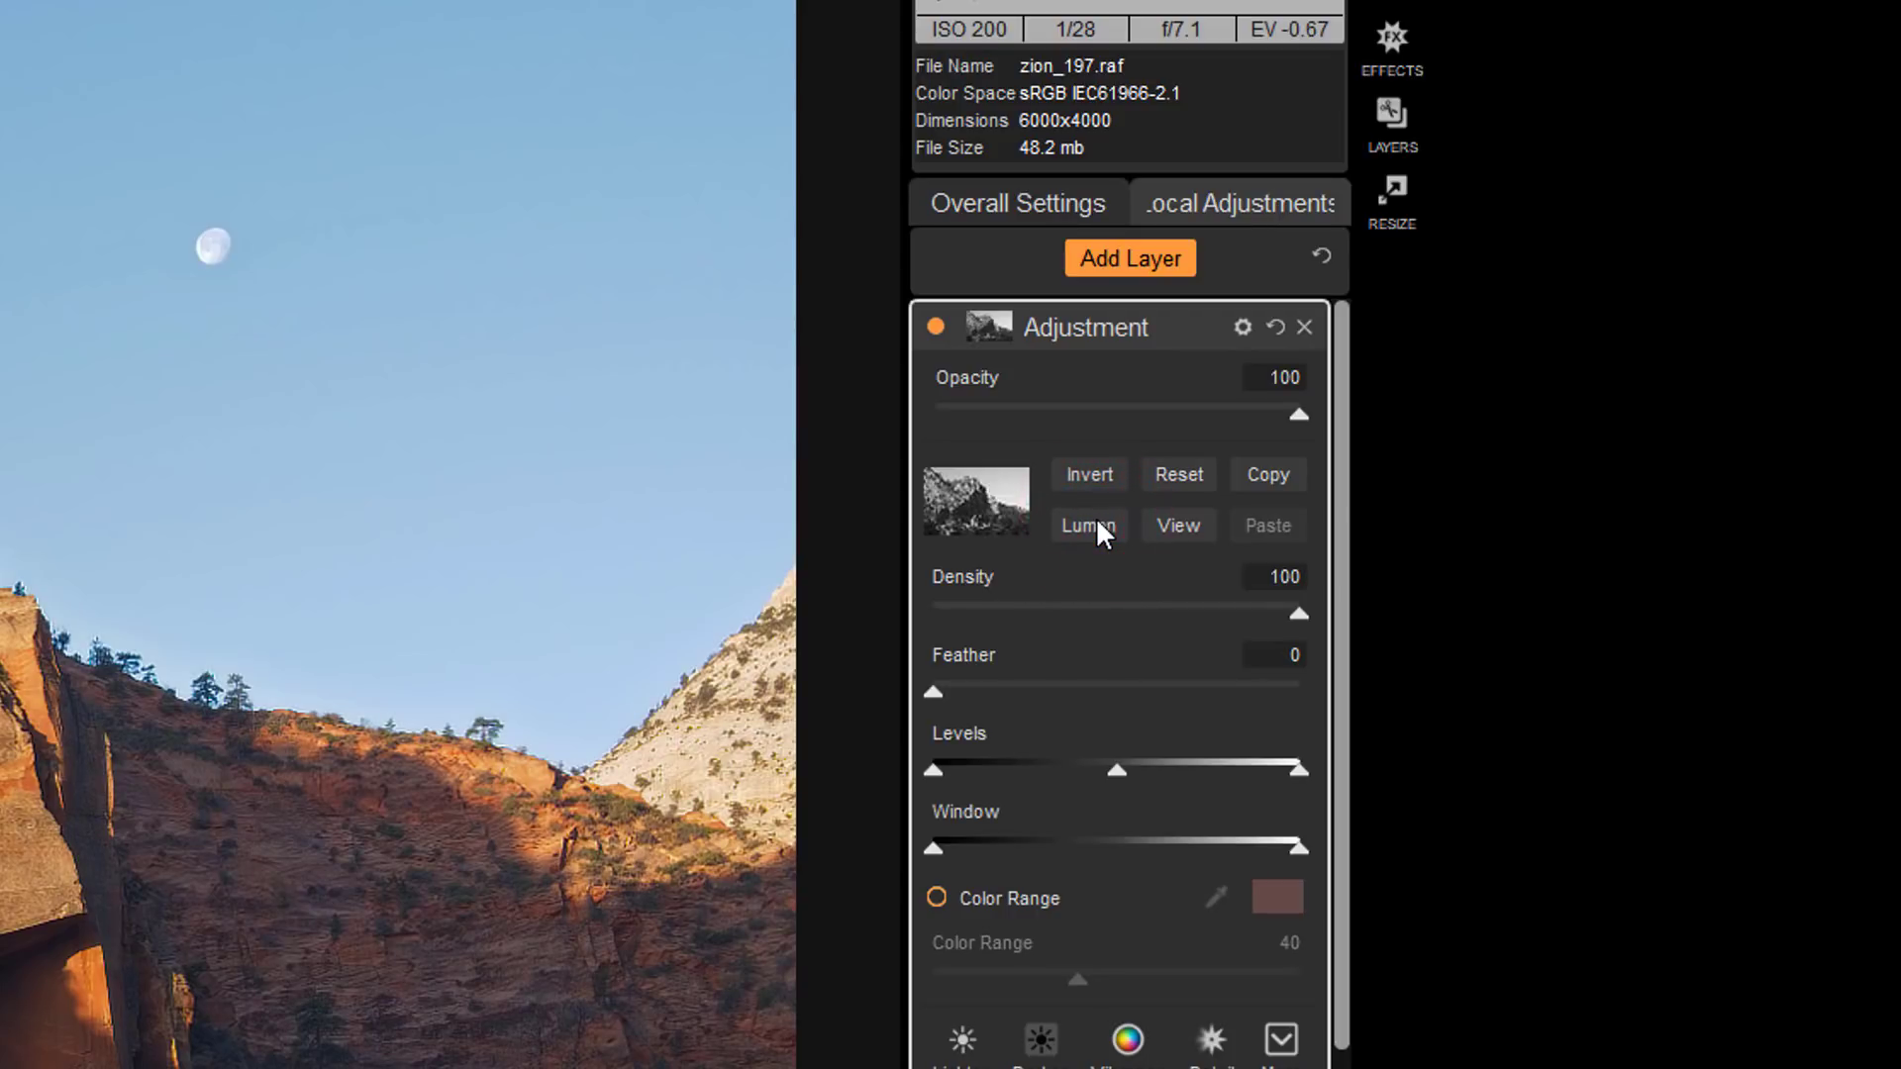
click(1176, 524)
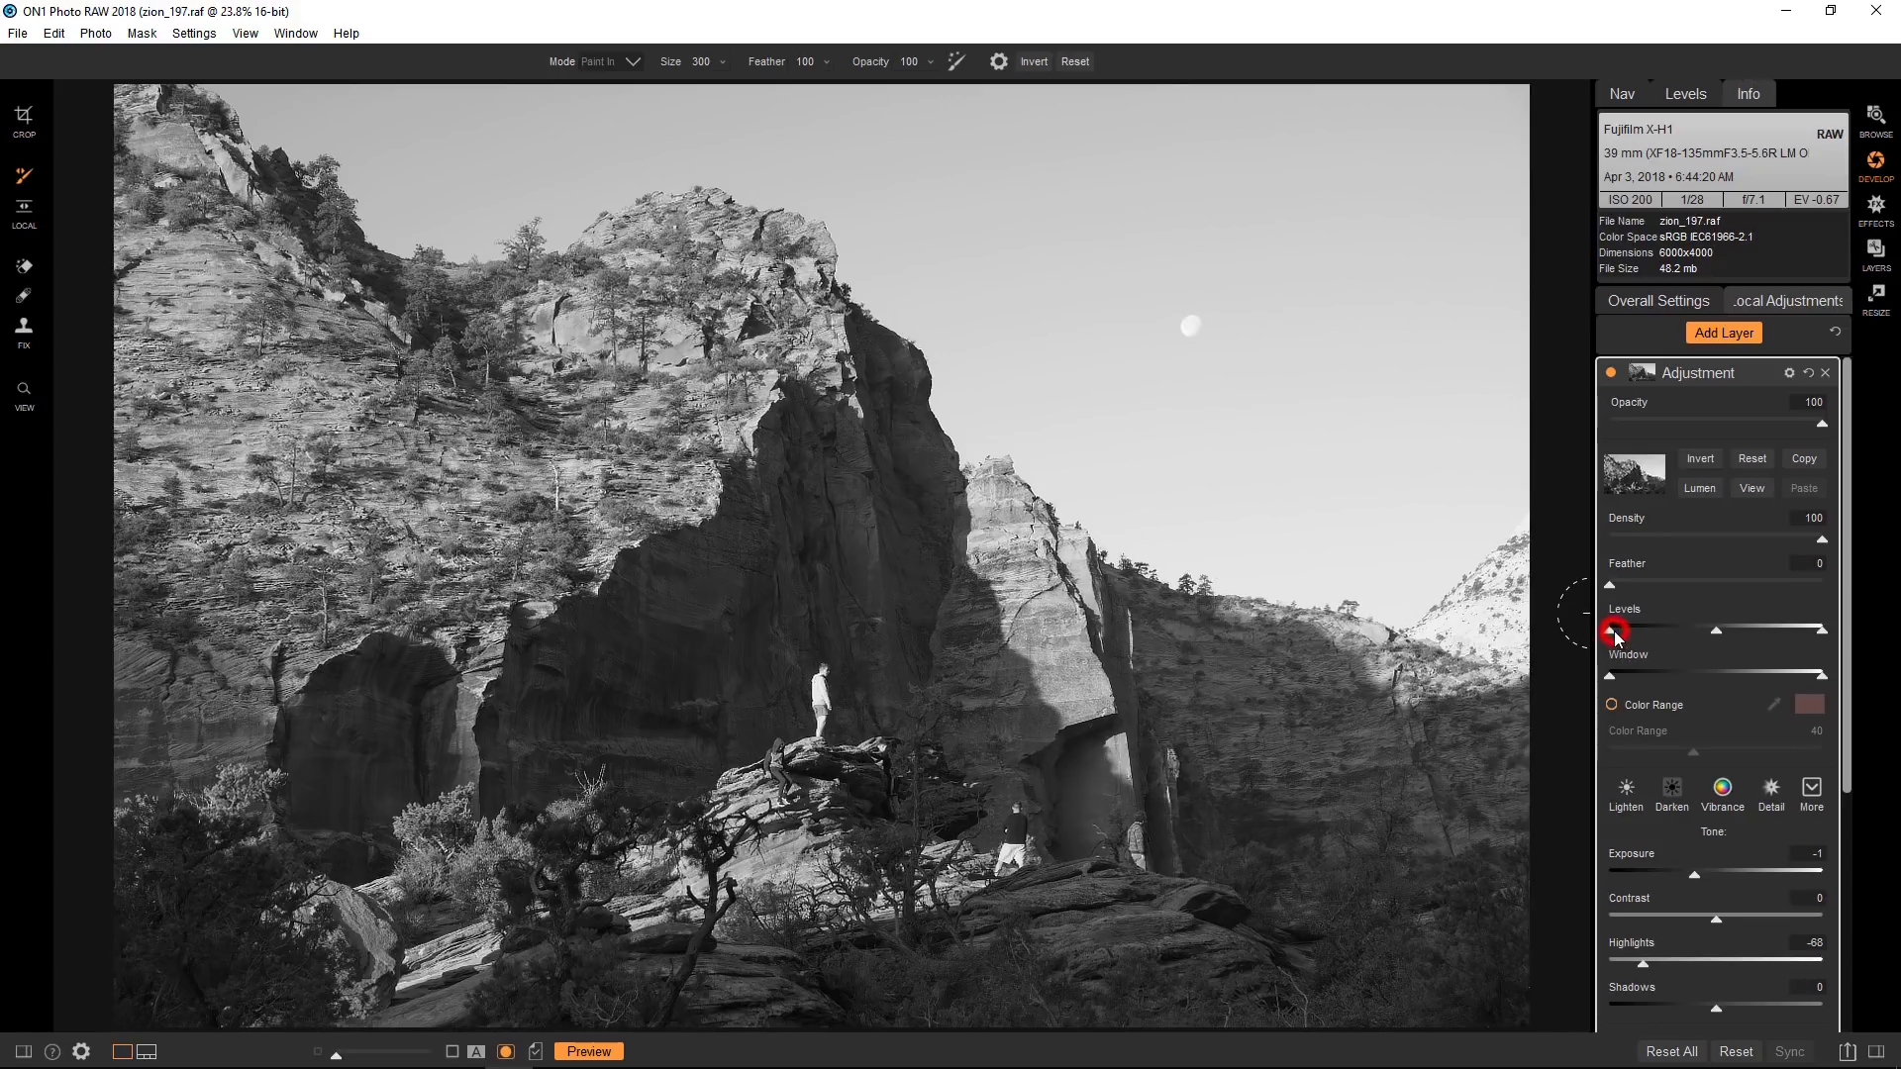
Try the mask Levels black and white points, then reset Levels to default
drag(1613, 632, 1703, 632)
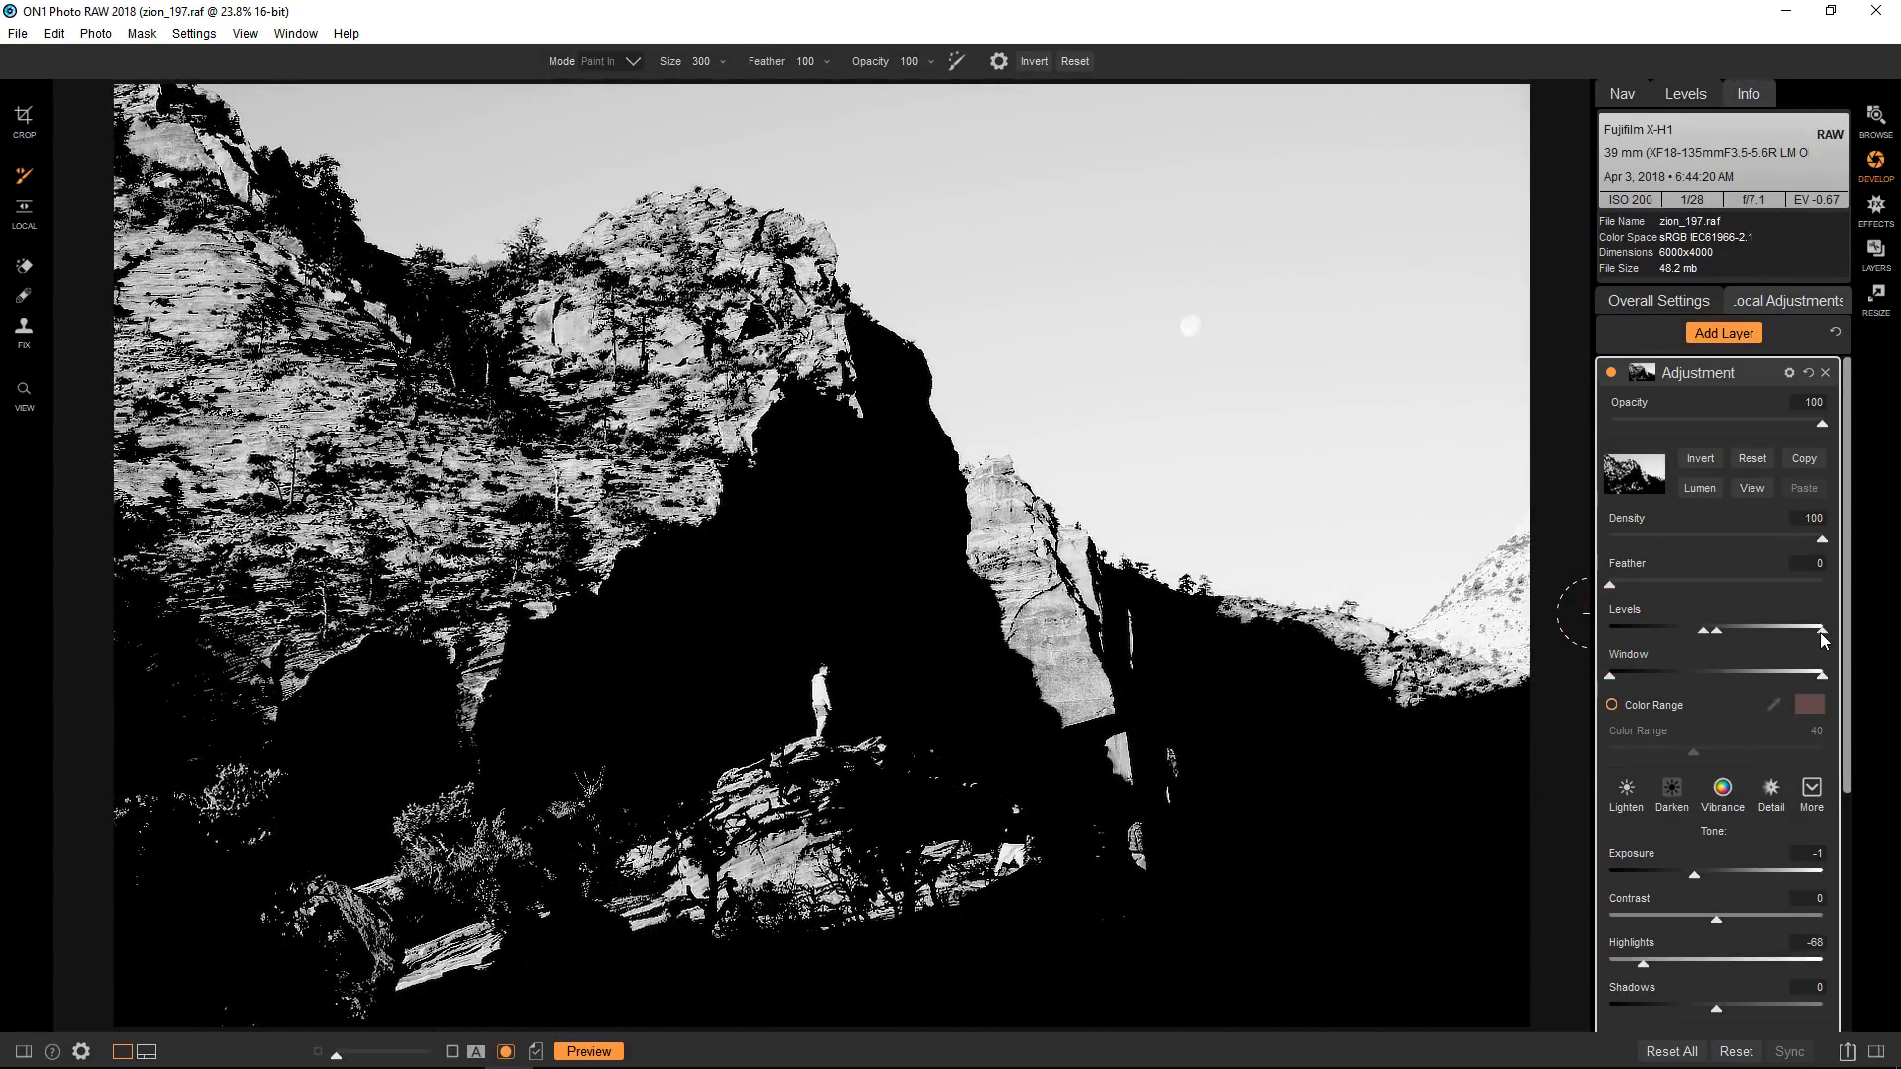
drag(1821, 629, 1750, 634)
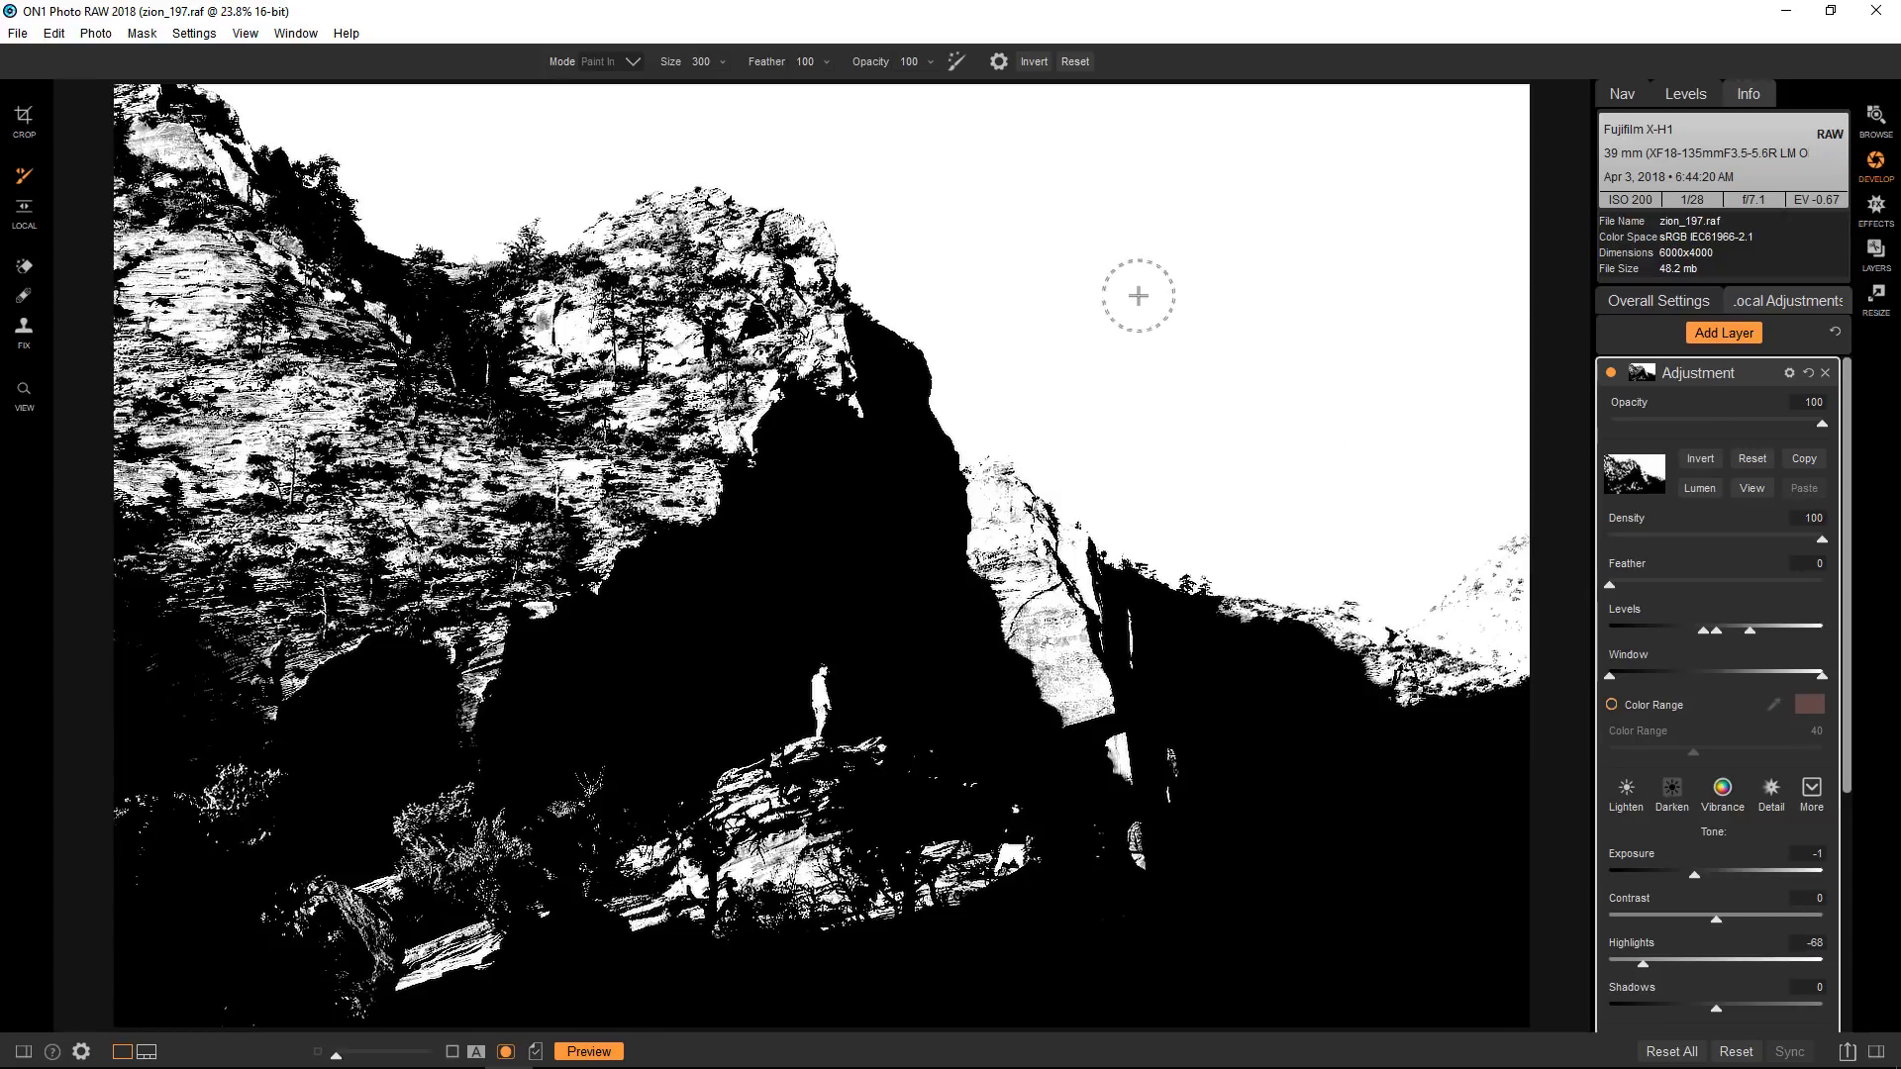
double_click(1629, 610)
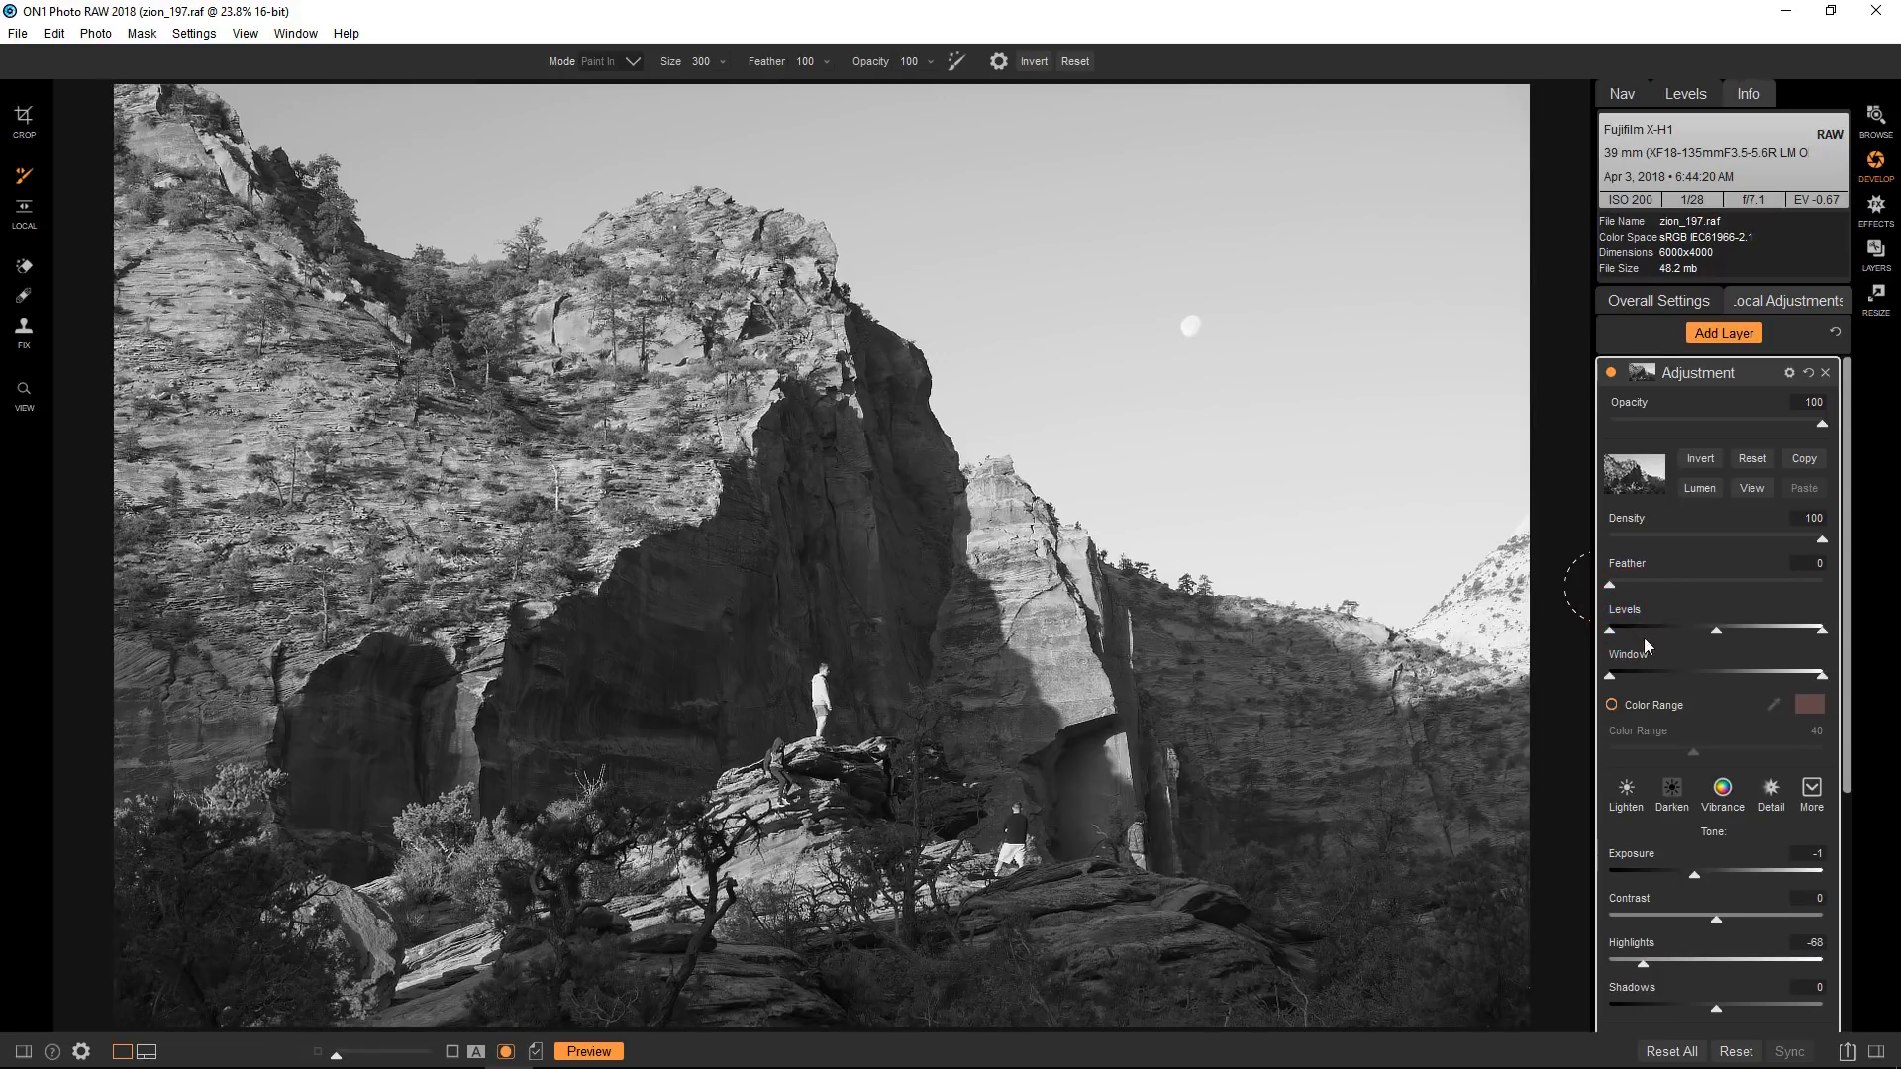
Switch the mask to Color Range sampled from the pale blue sky, range 40, and preview it
click(1752, 489)
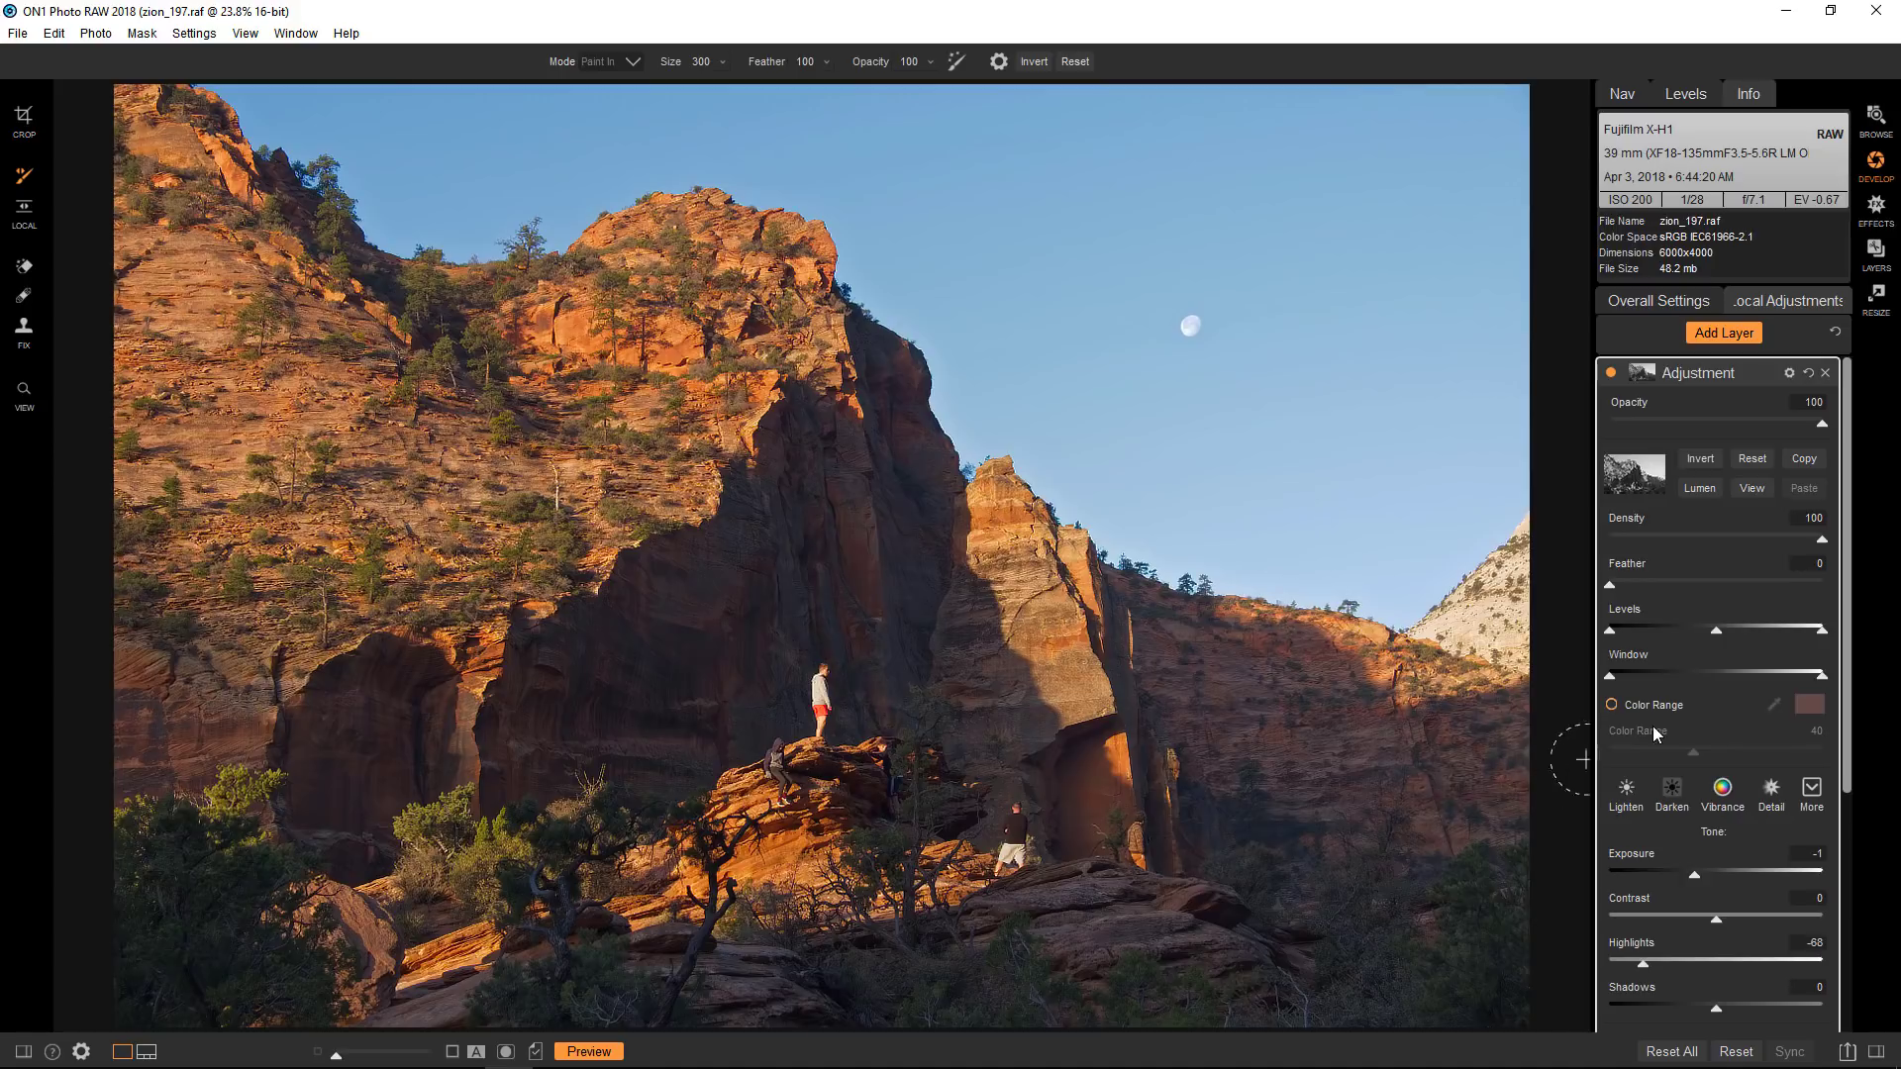
click(1611, 705)
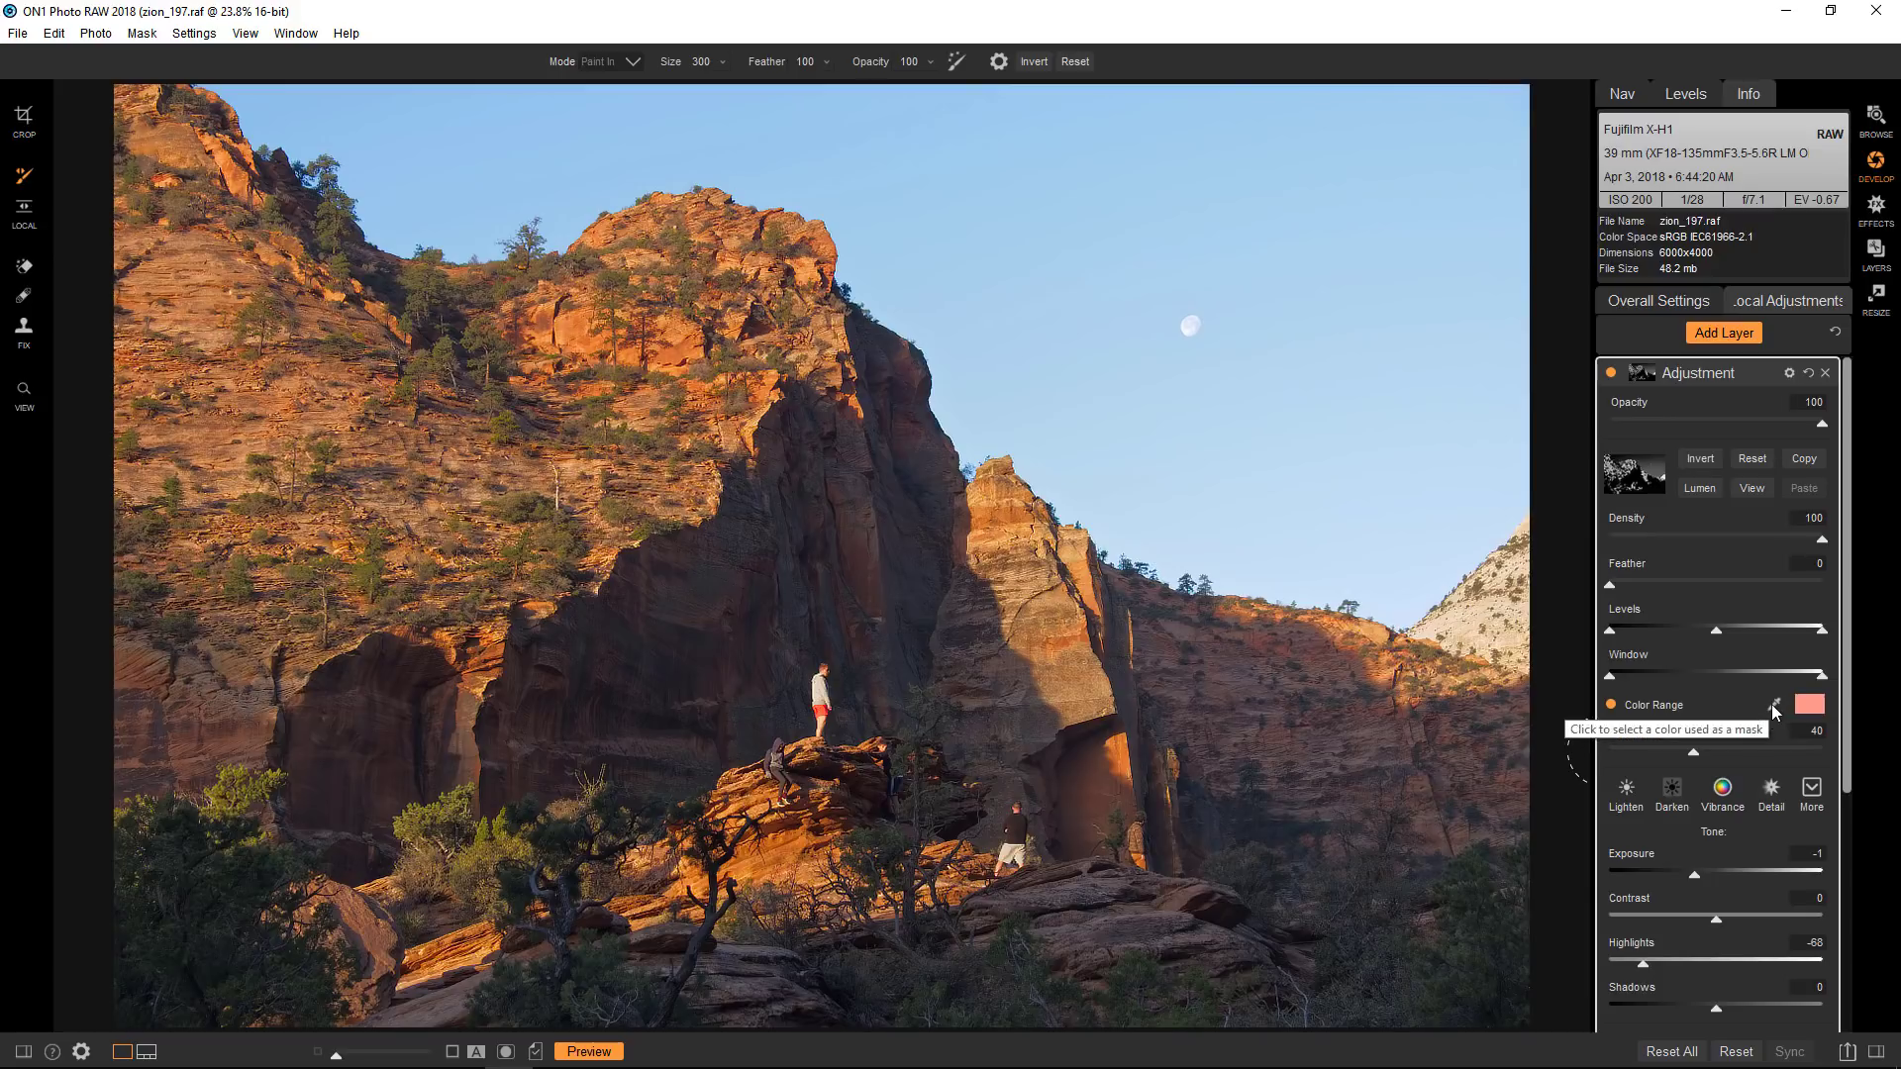
click(1772, 703)
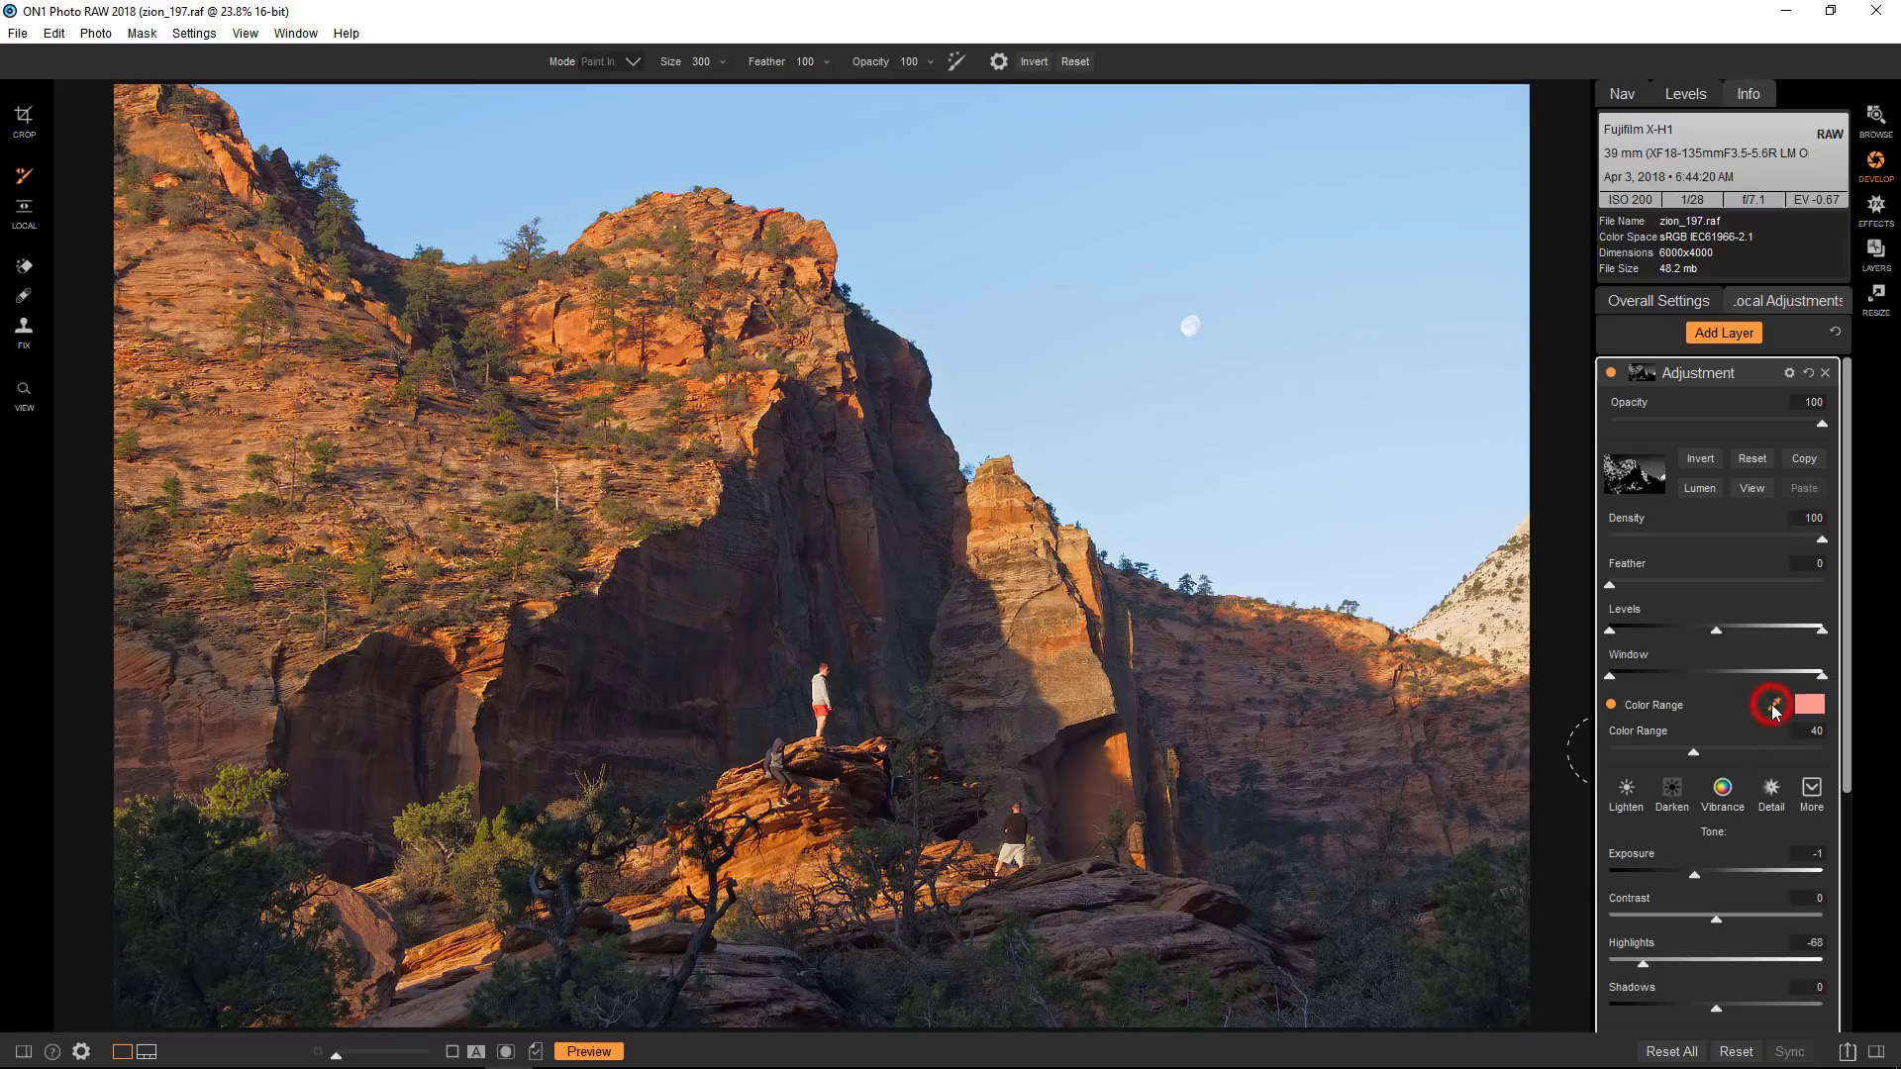
click(1058, 259)
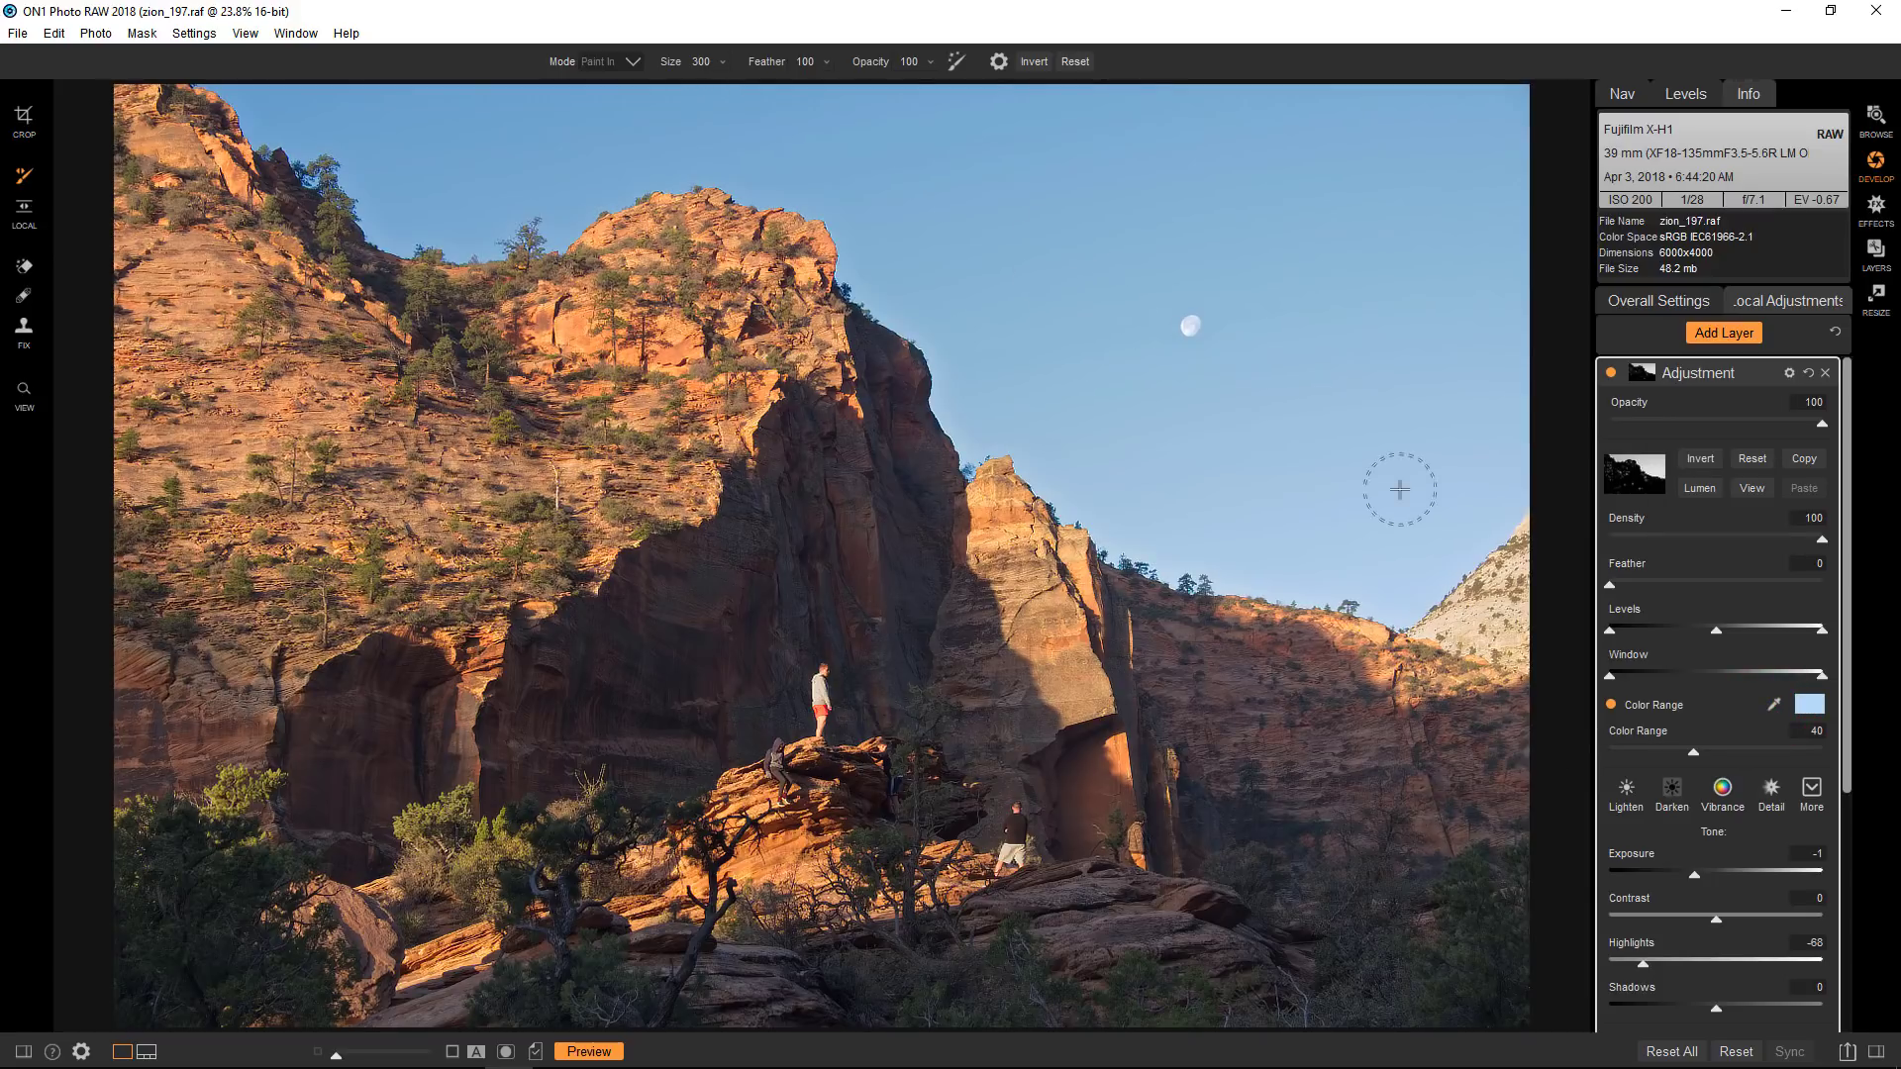
click(1747, 490)
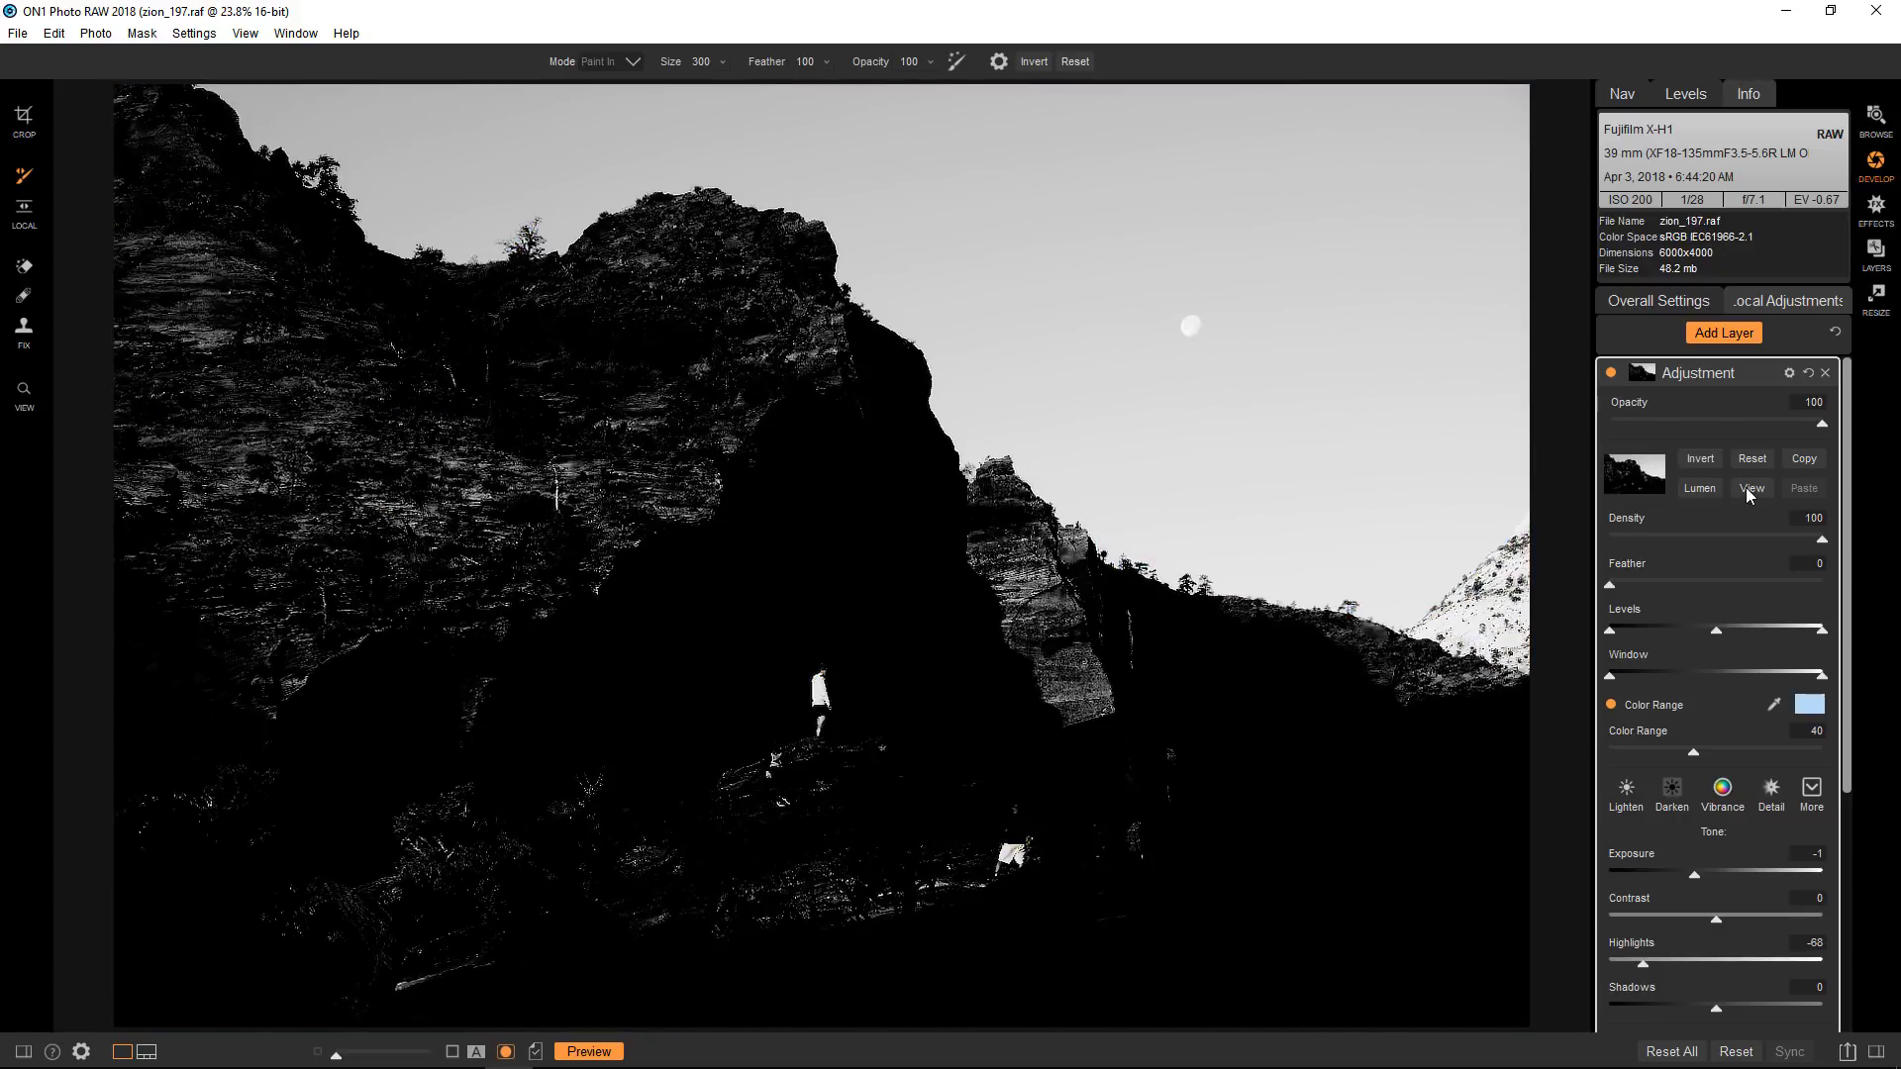
Narrow the Color Range to 27 and tighten mask Levels so the sky is solid white
click(1692, 755)
drag(1693, 755, 1791, 756)
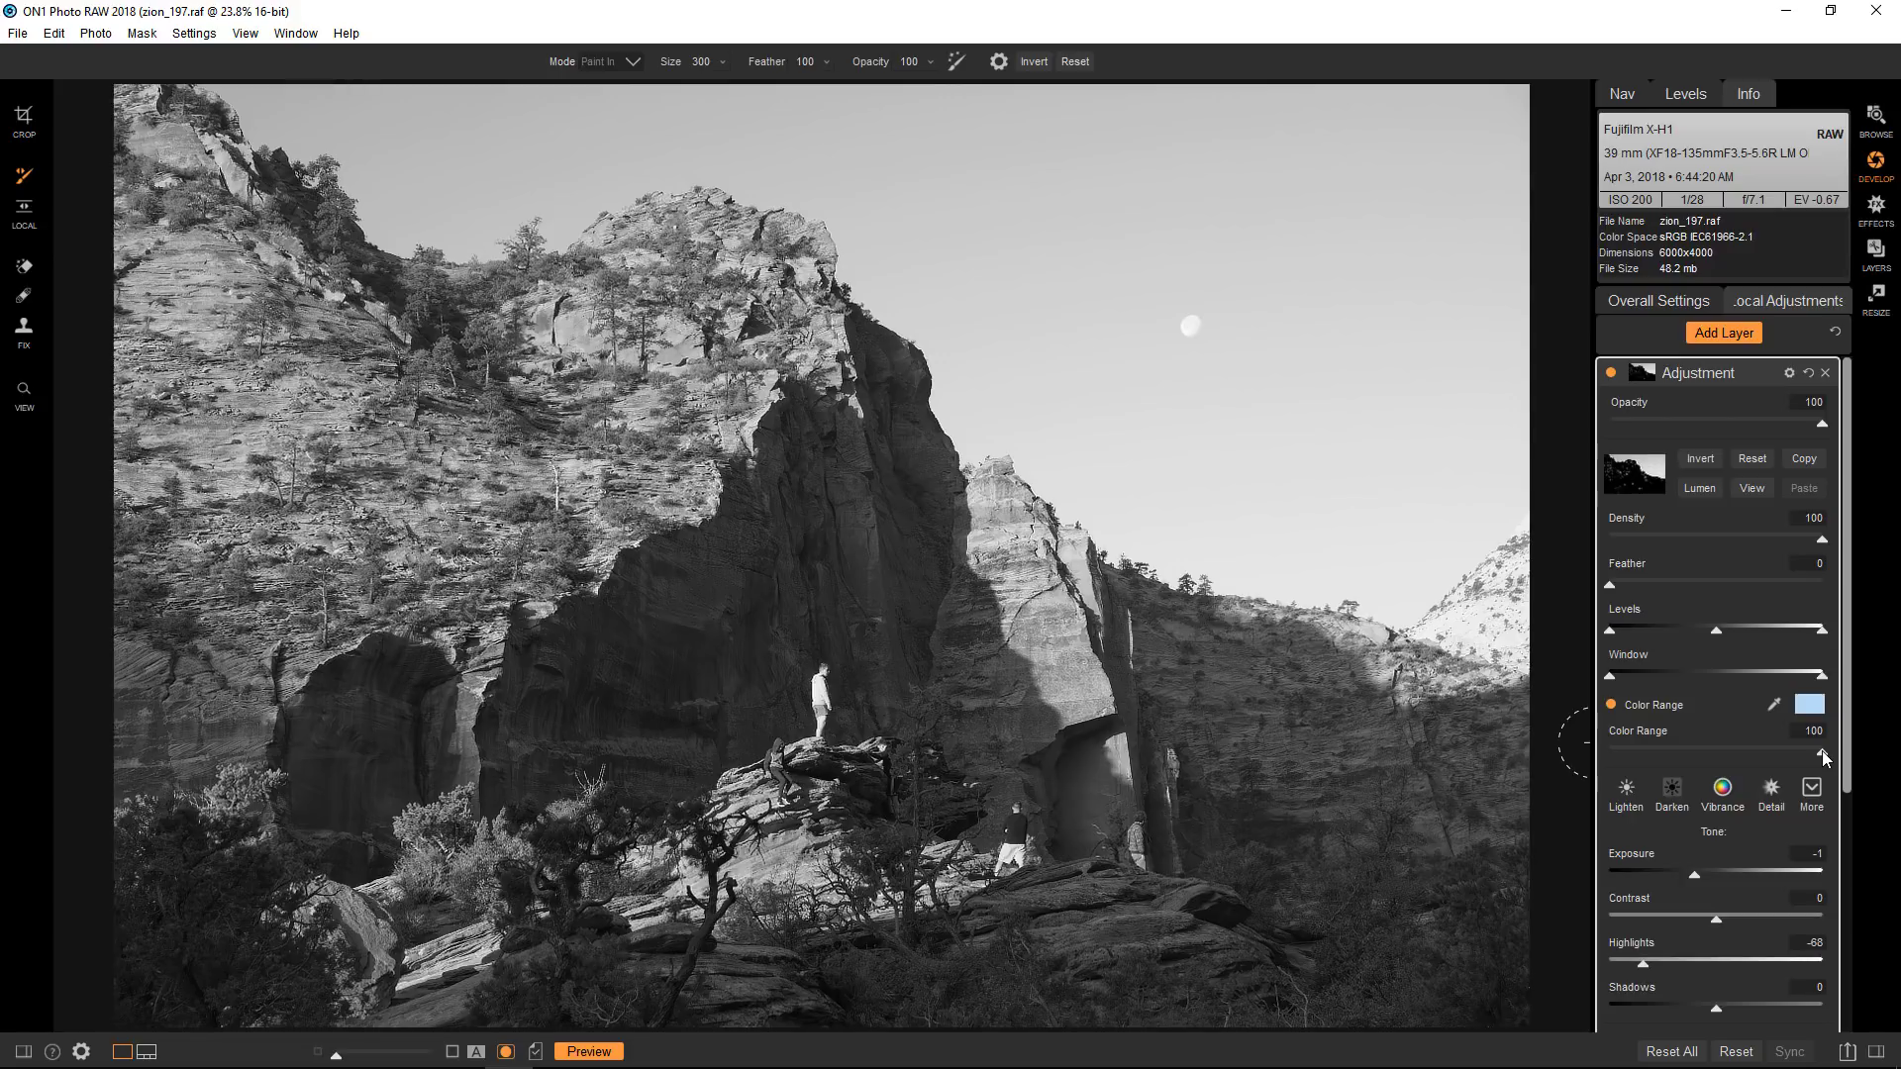
drag(1821, 754, 1662, 758)
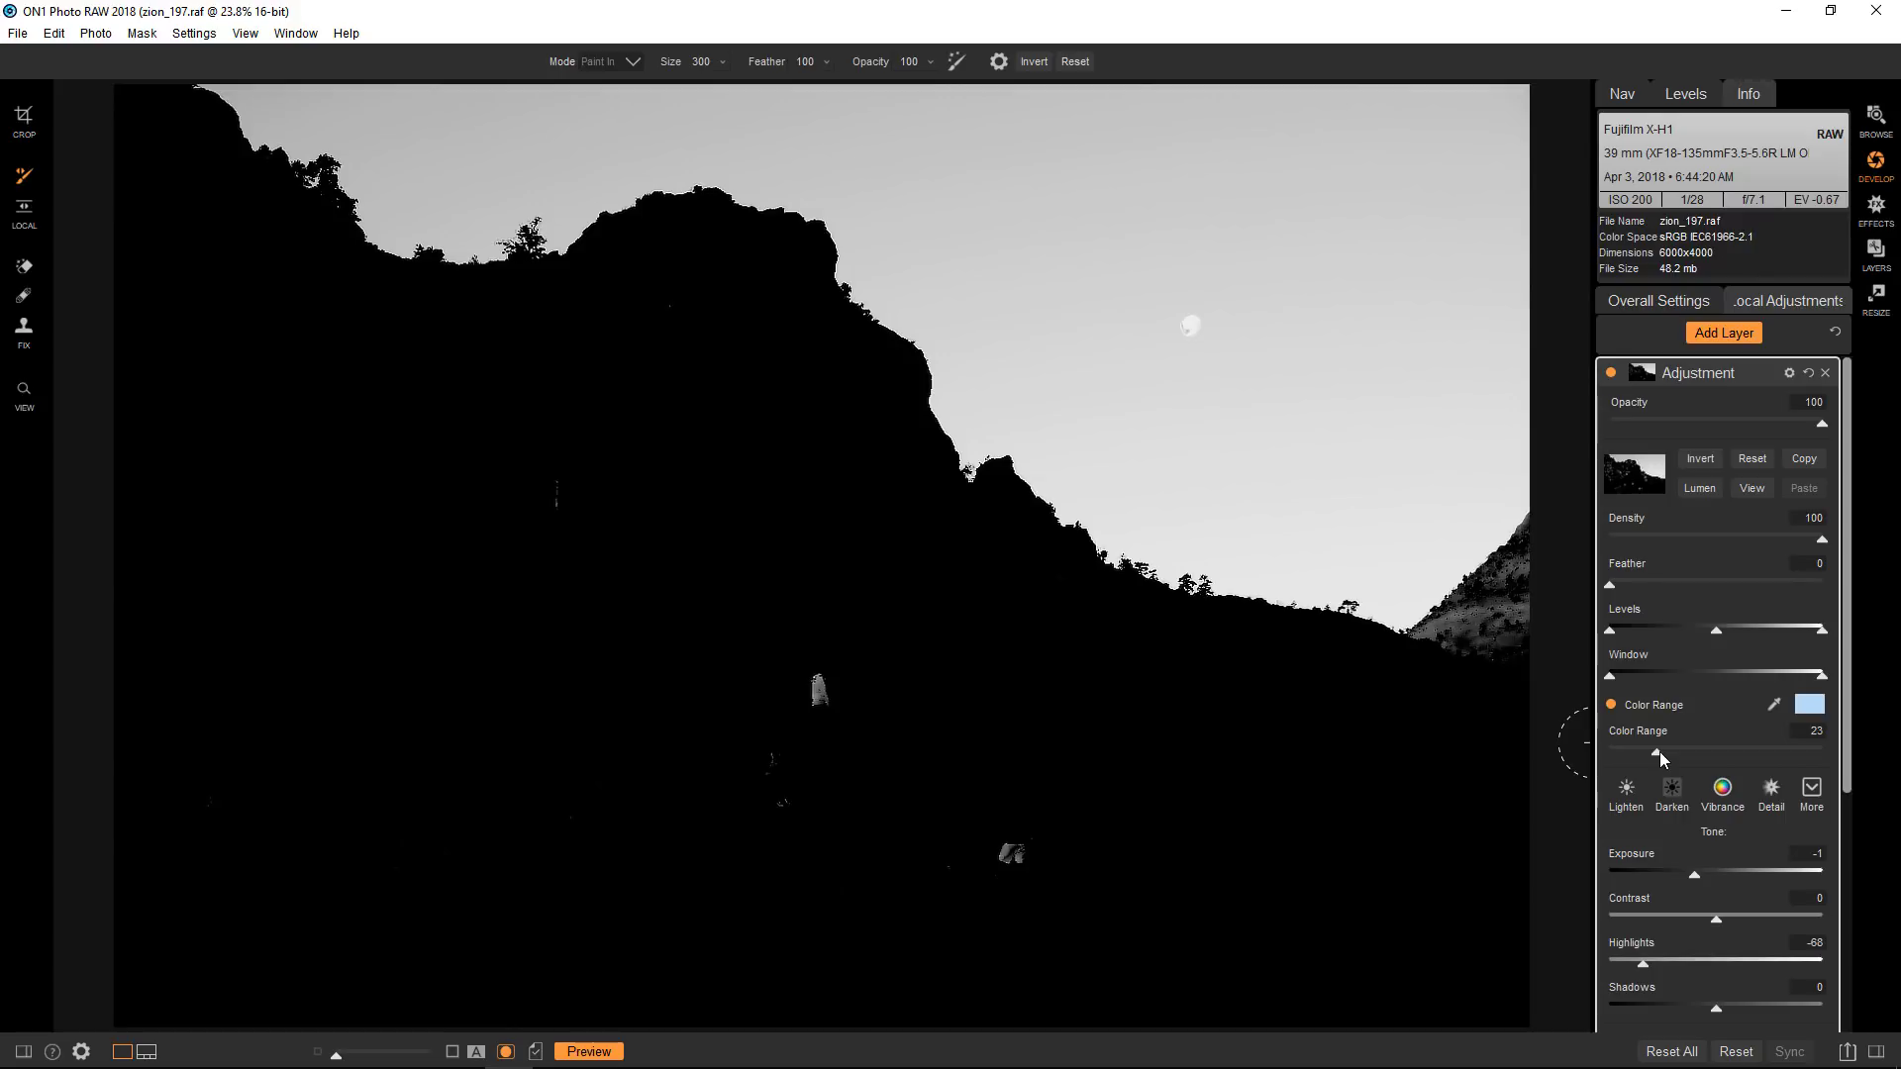
drag(1661, 758, 1671, 760)
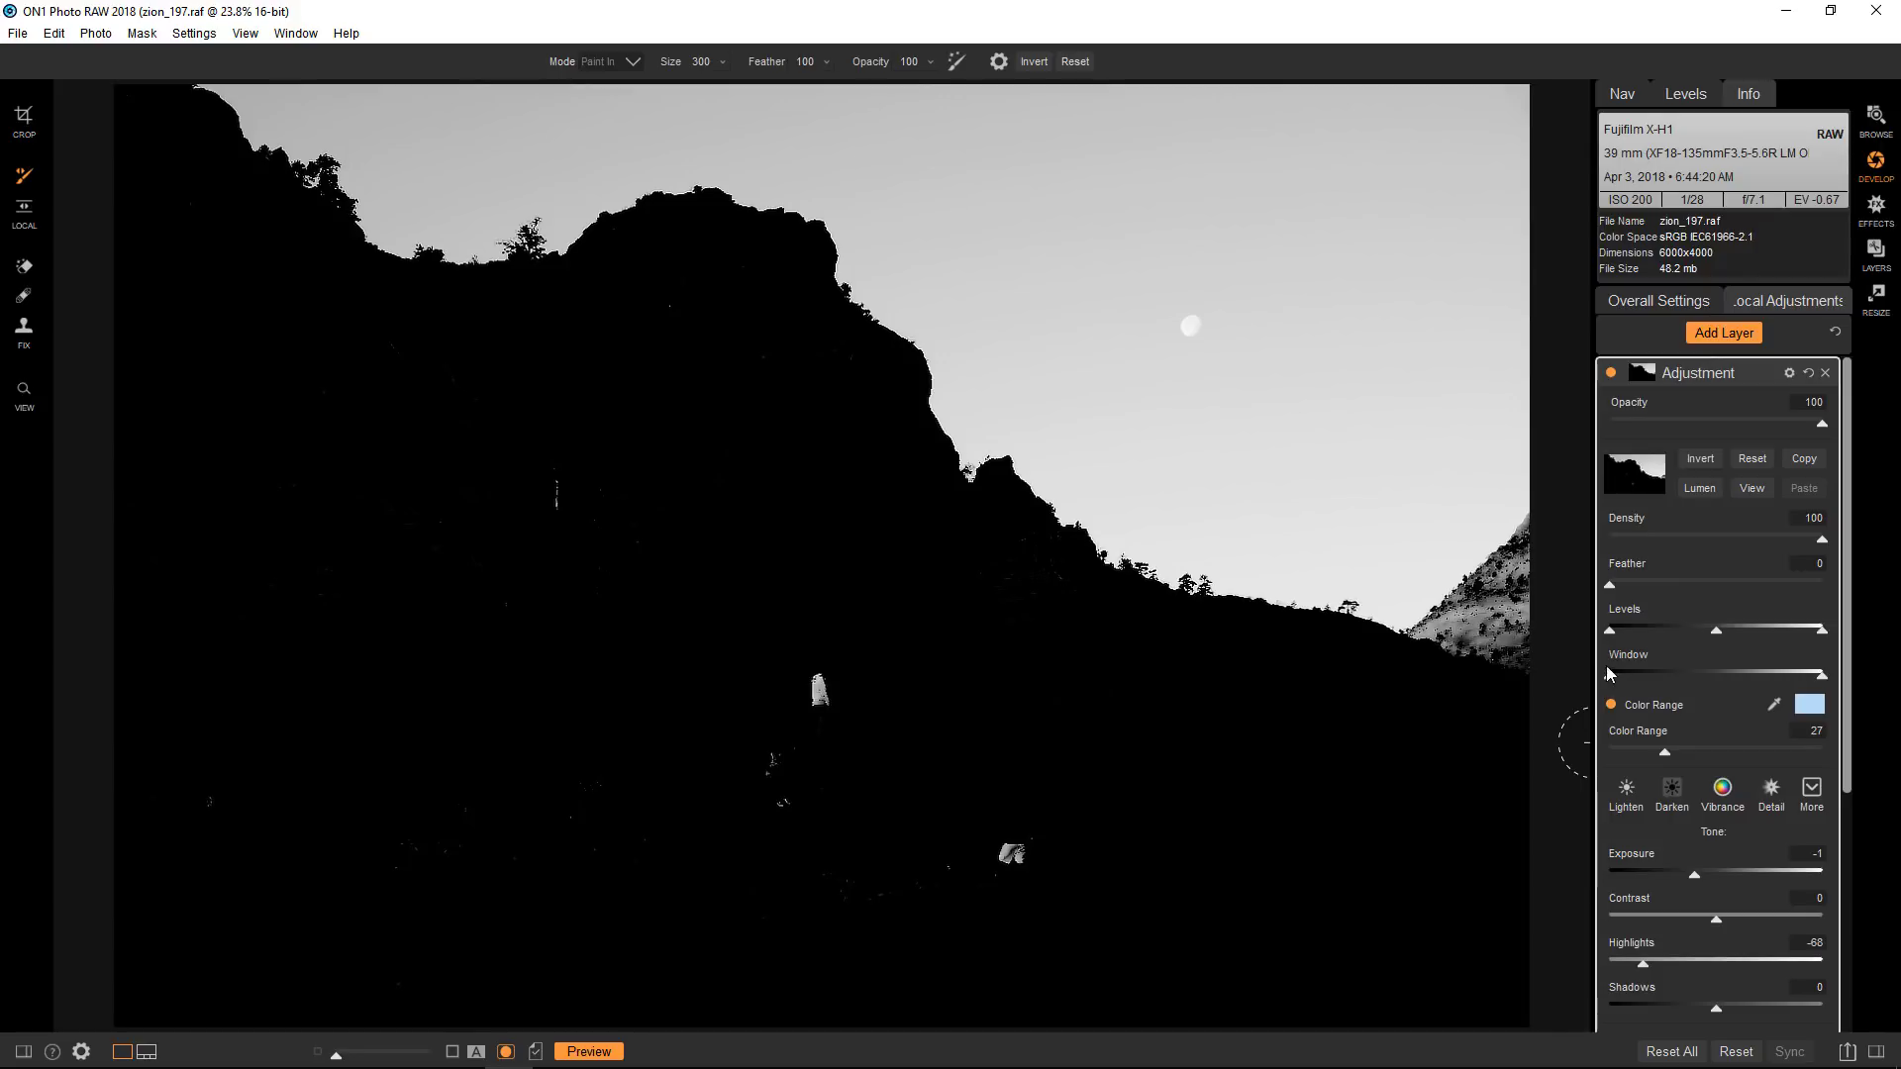
drag(1612, 631, 1732, 632)
click(1821, 629)
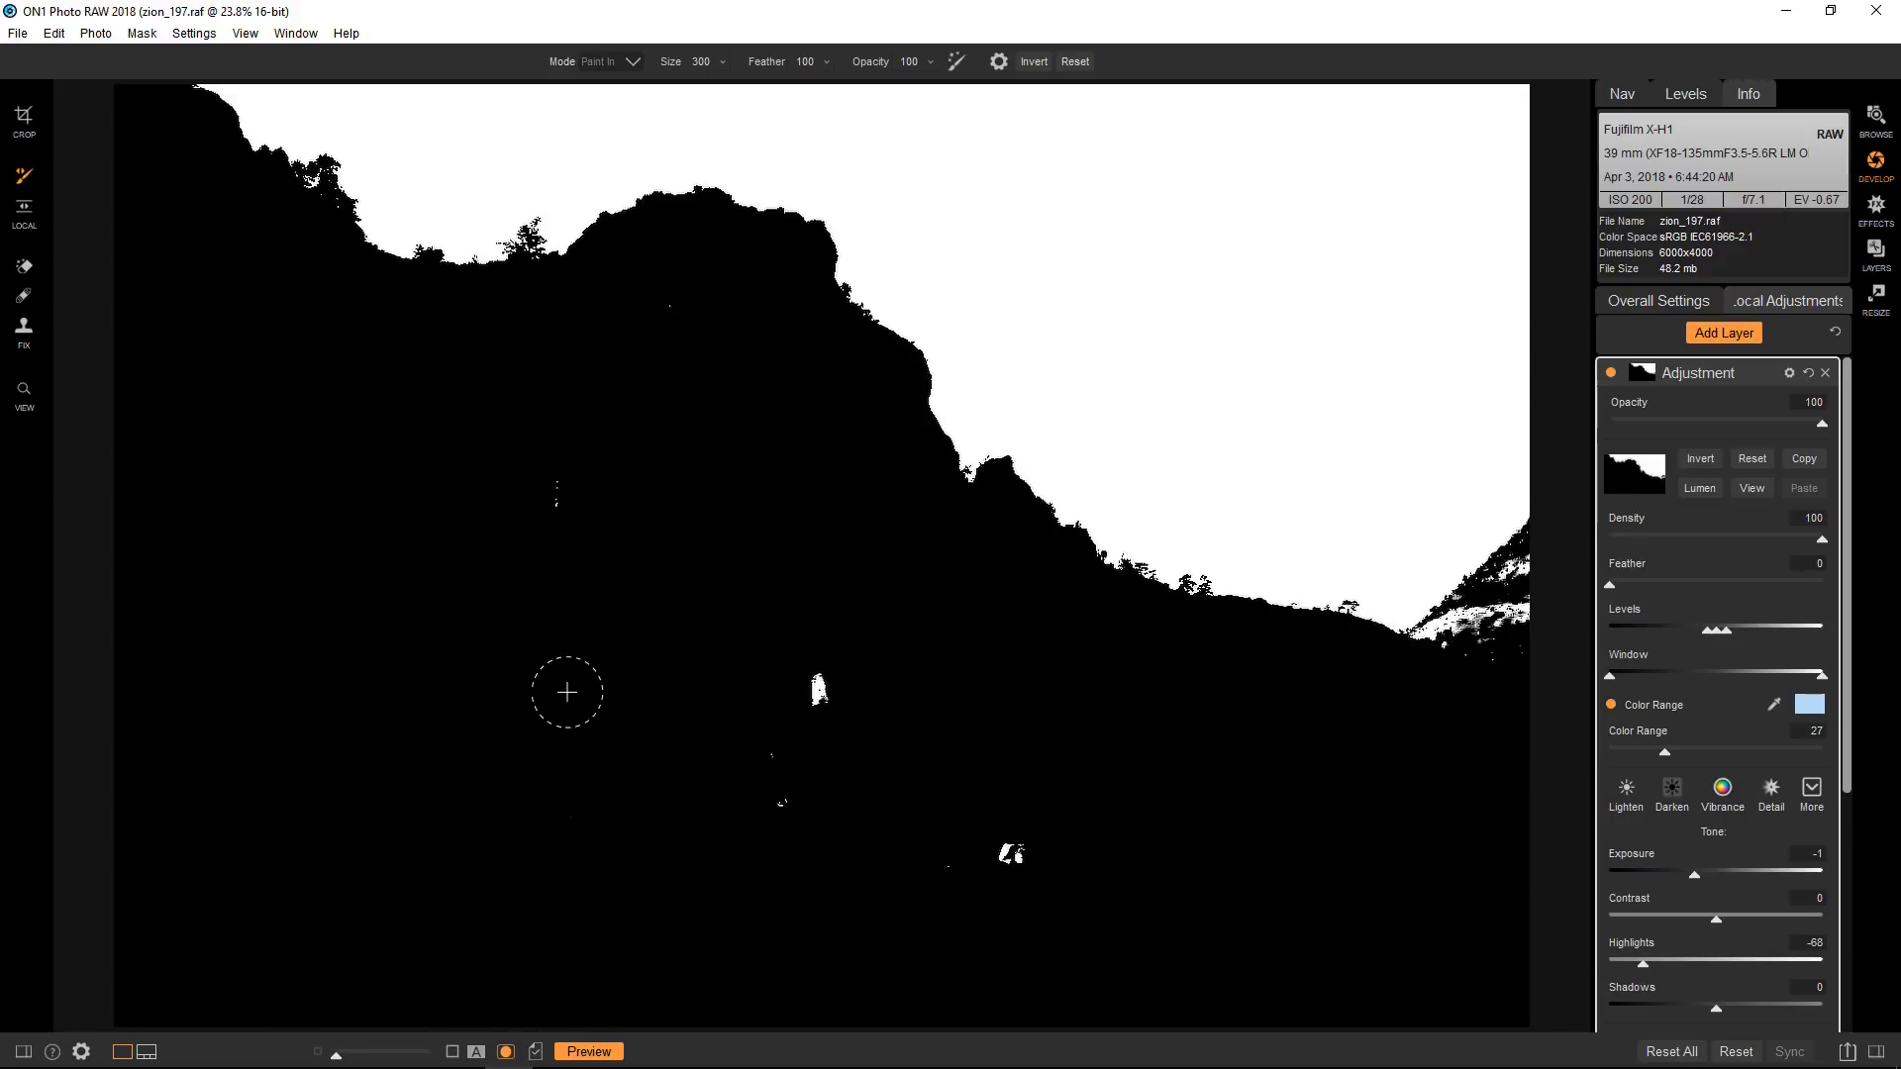
Paint white specks out of the mask, including hiker spots and the right ridge edge with Perfect Brush
key(alt)
click(556, 504)
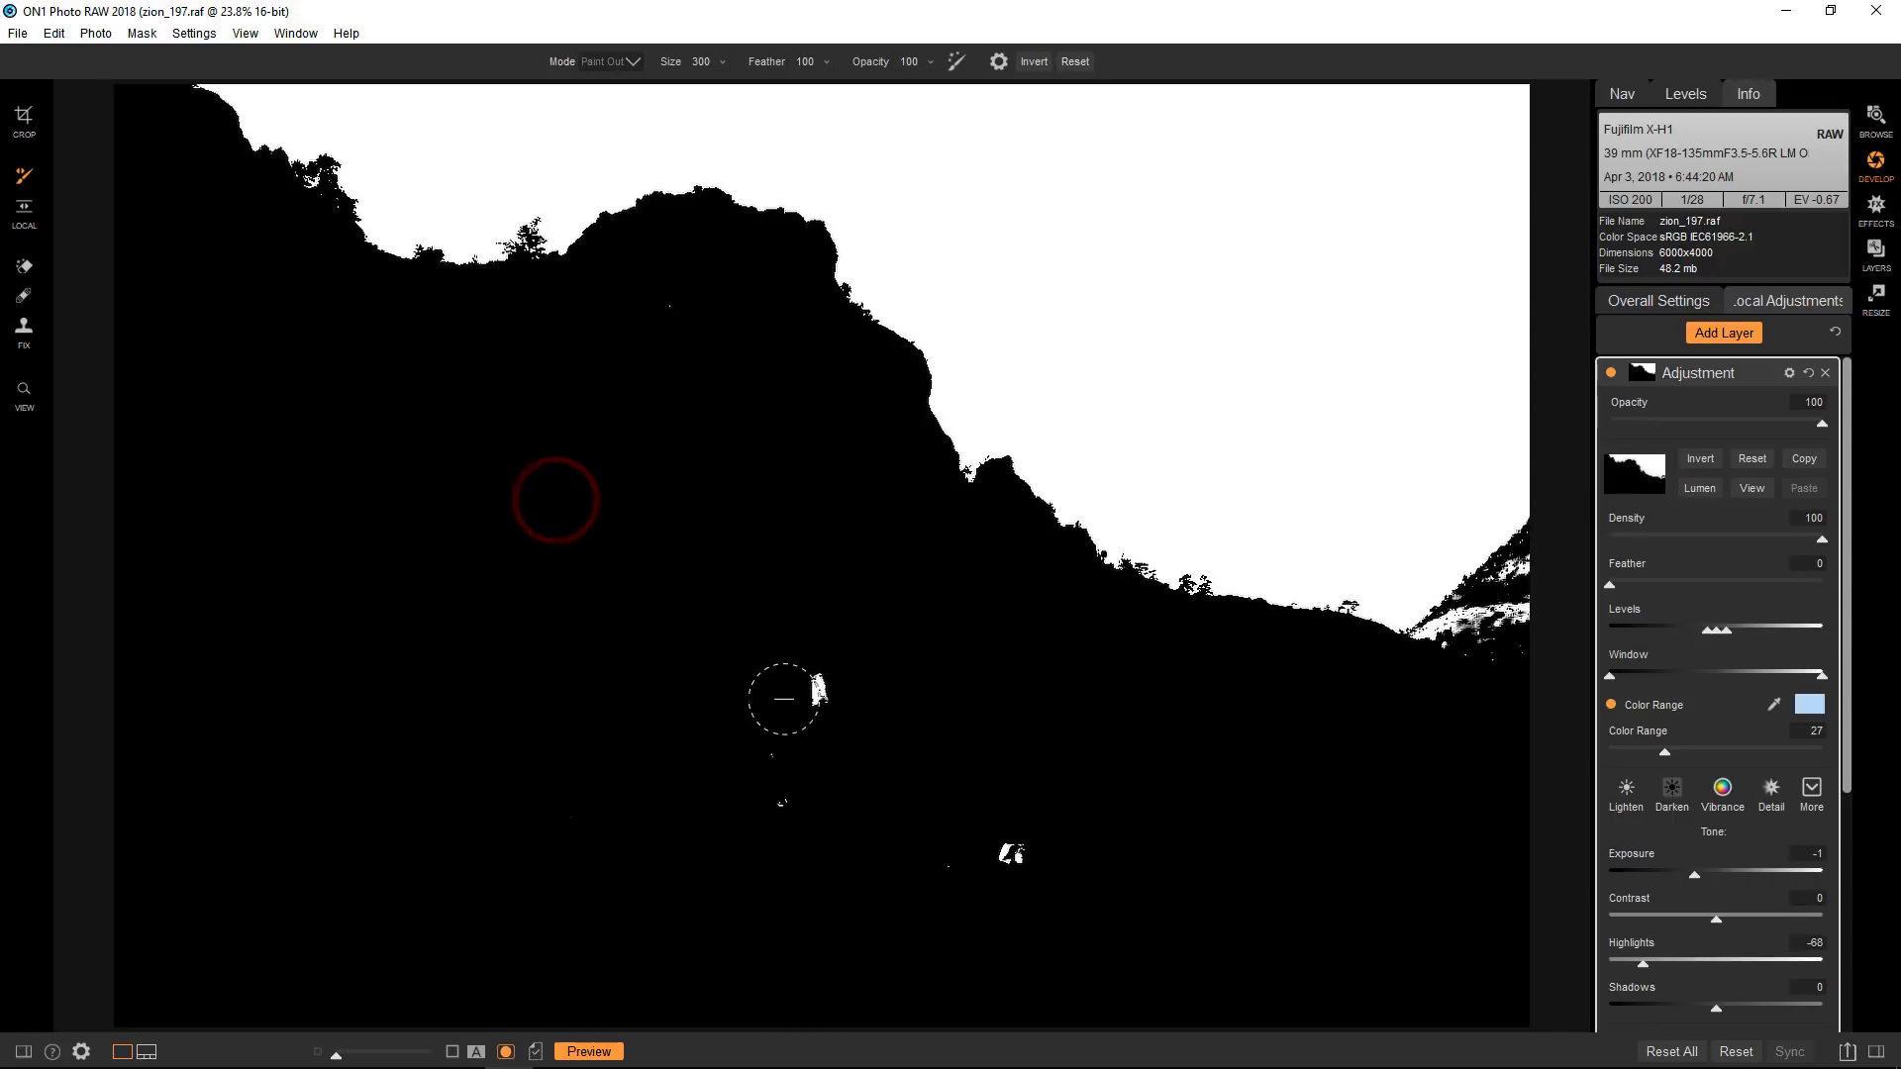
mouse_move(823, 686)
mouse_down()
mouse_move(785, 786)
mouse_move(798, 817)
mouse_move(1001, 857)
mouse_up()
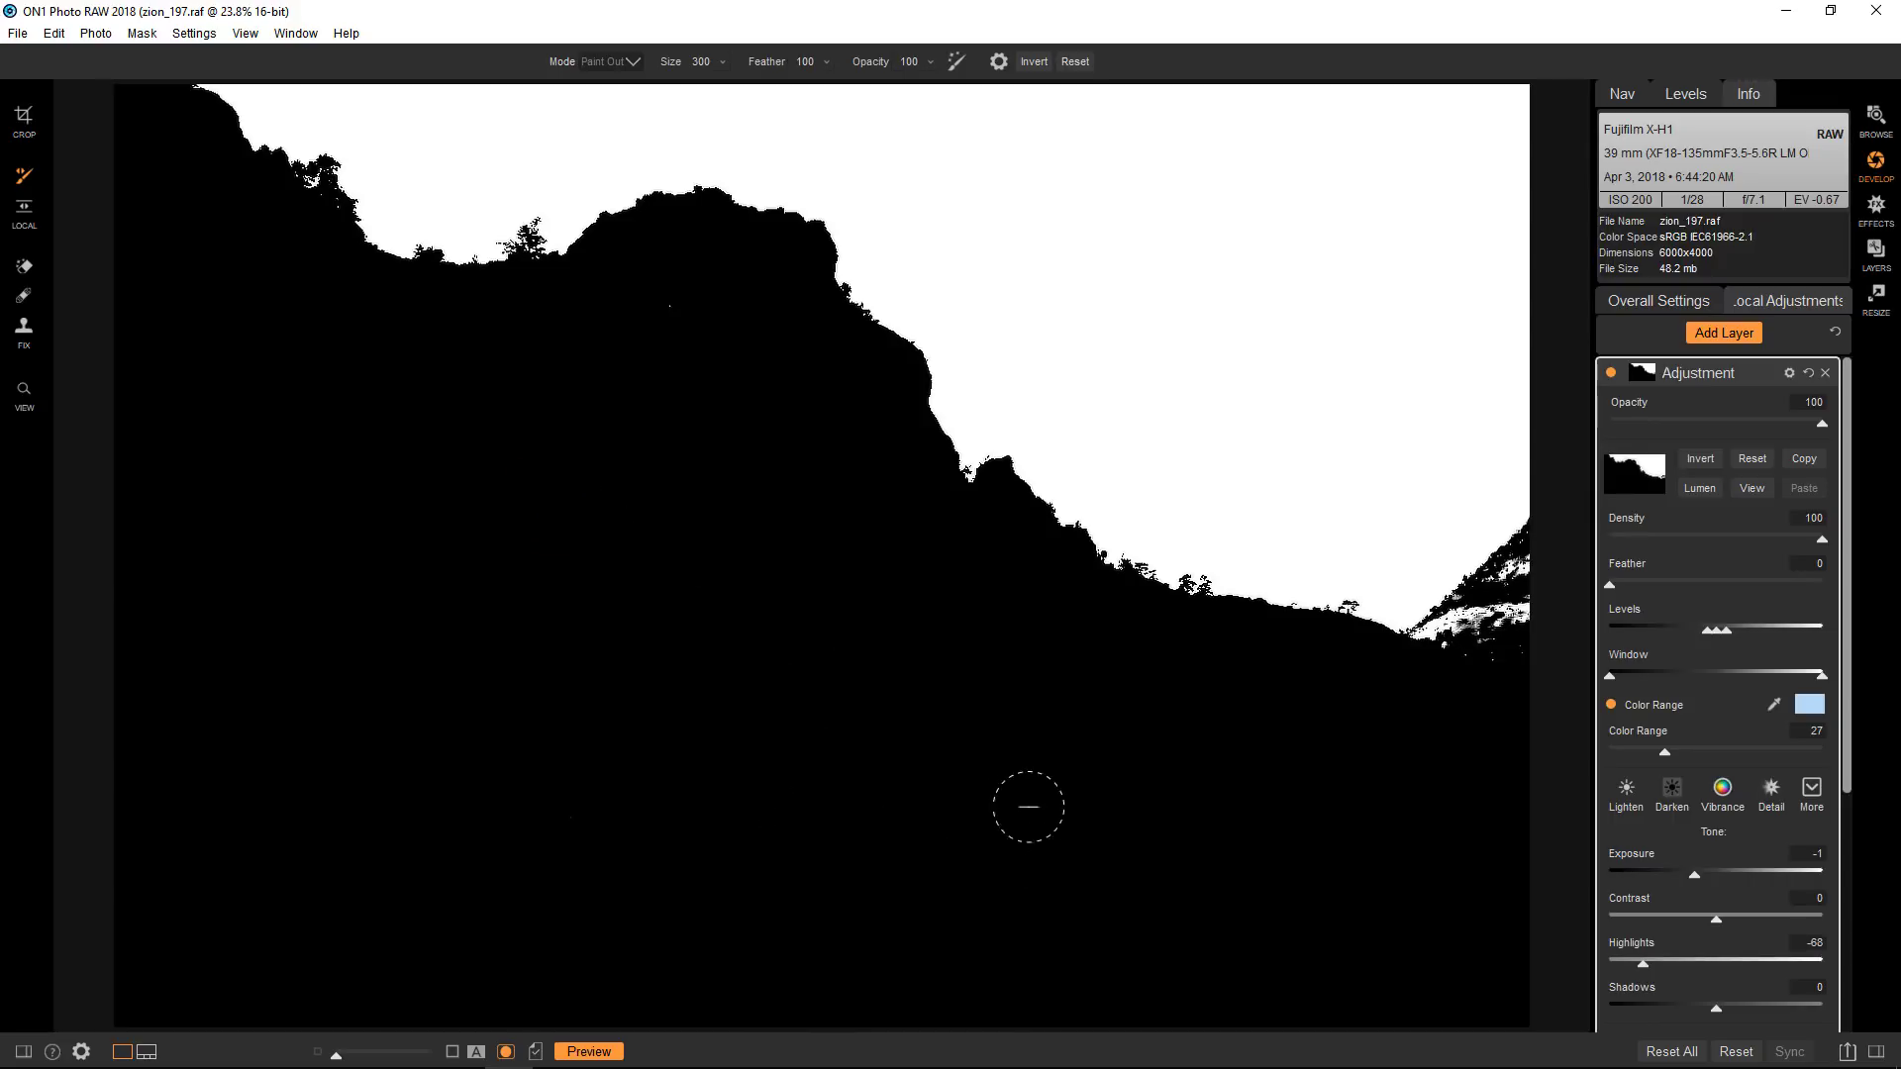
mouse_move(1468, 657)
mouse_down()
mouse_move(1541, 583)
mouse_move(1450, 661)
mouse_up()
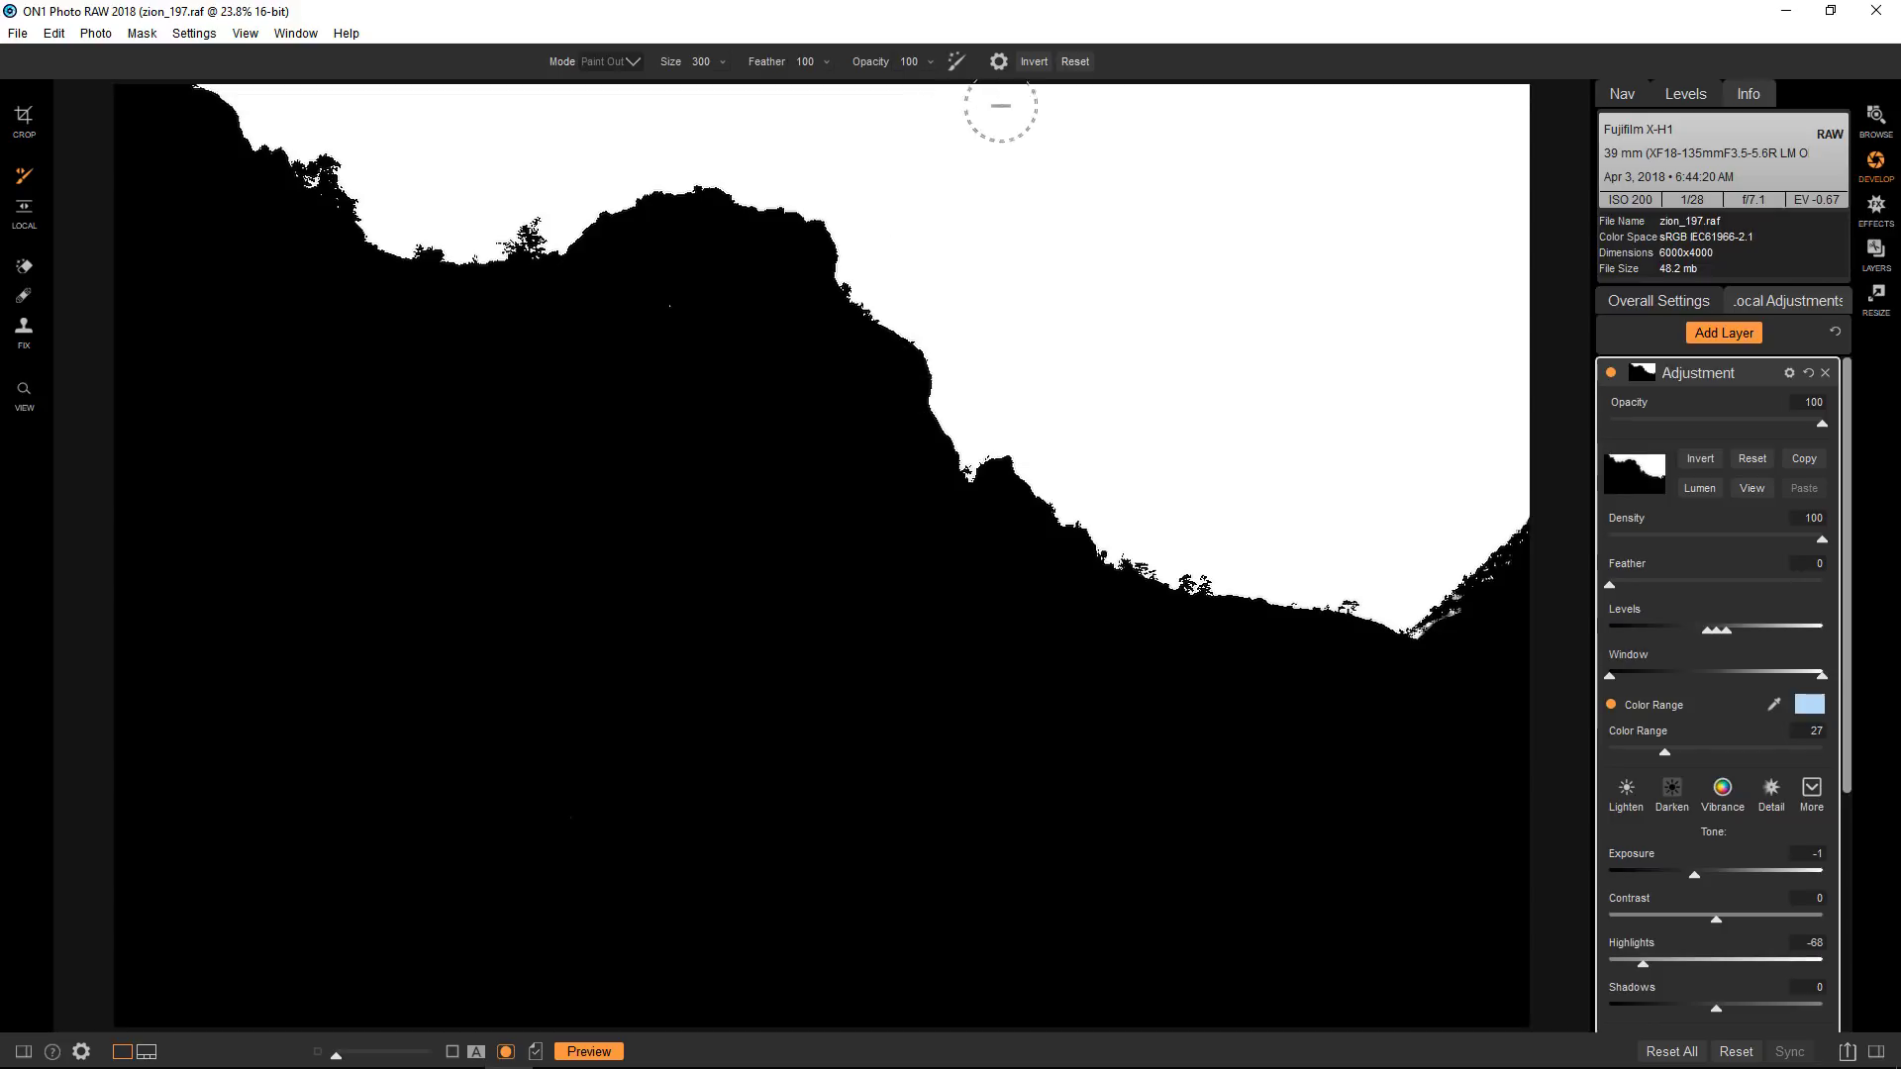
click(956, 62)
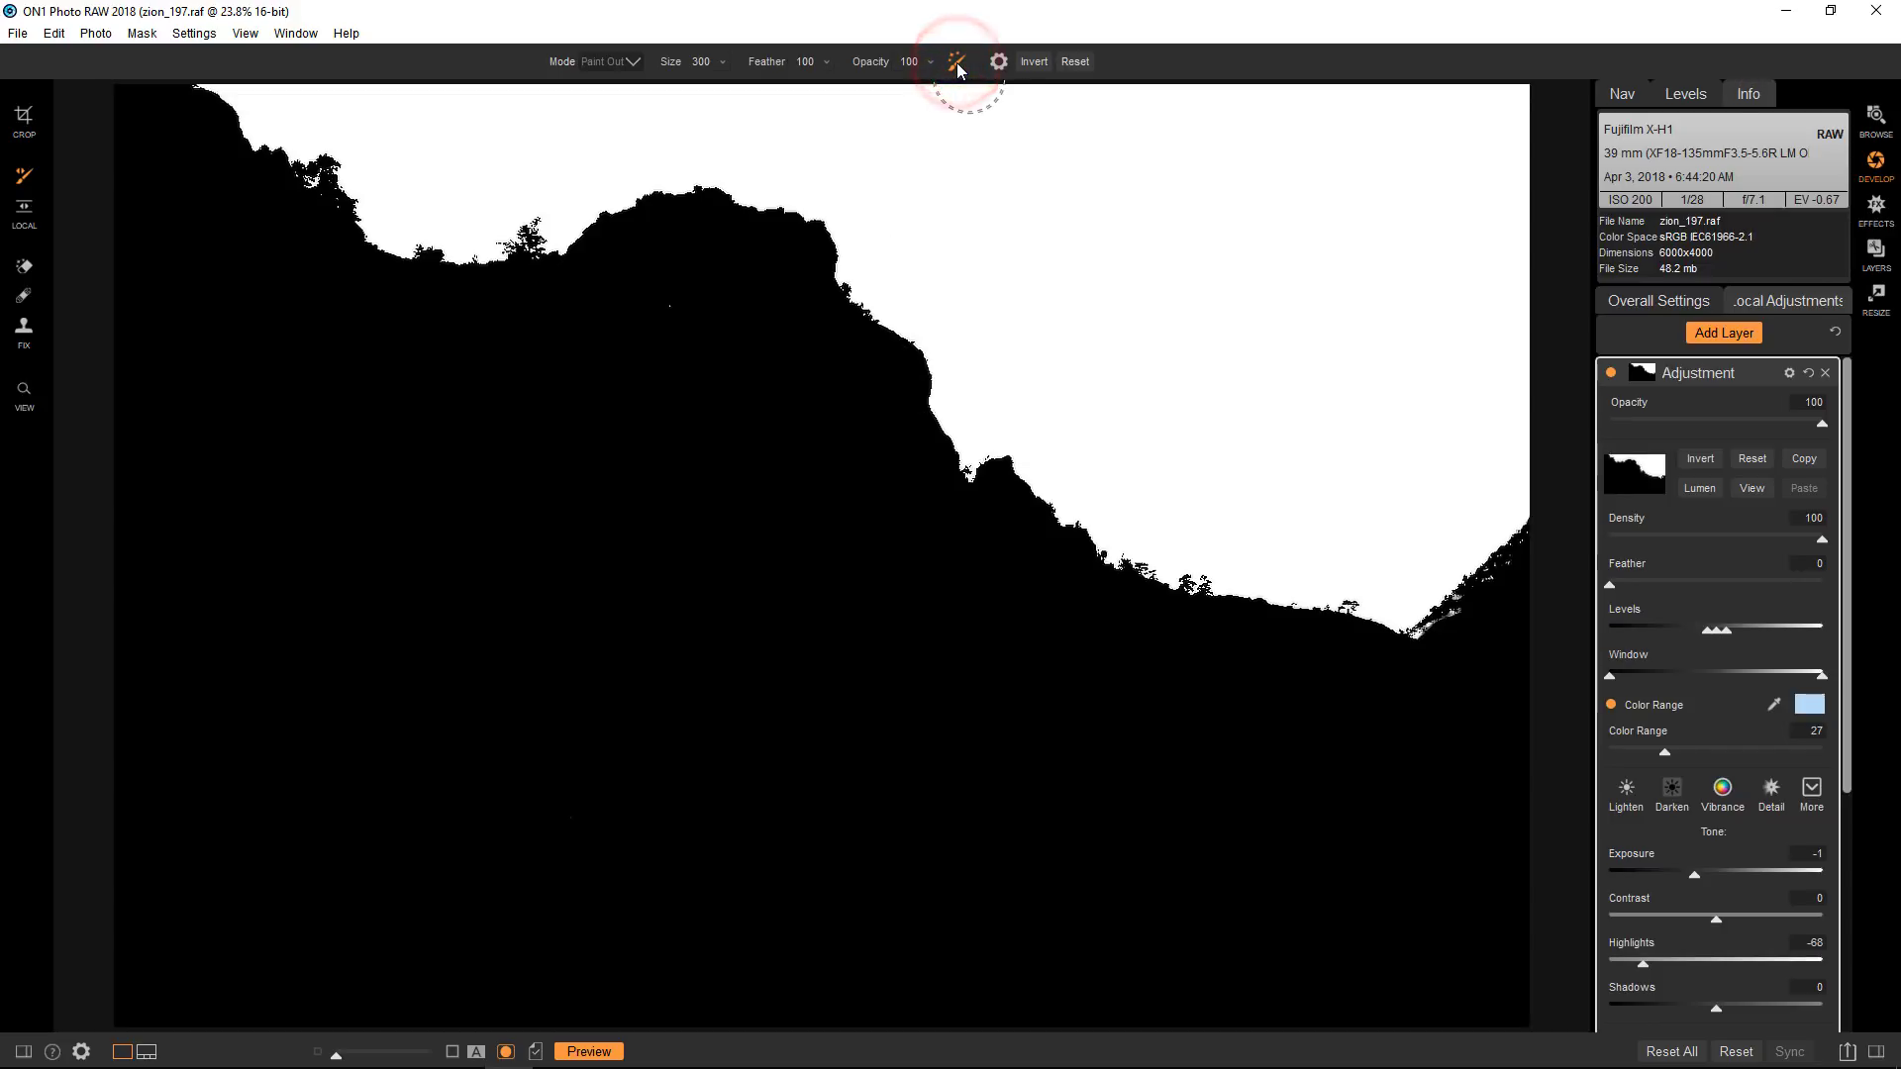
mouse_move(1436, 652)
mouse_down()
mouse_move(1455, 594)
mouse_move(1532, 551)
mouse_move(1412, 650)
mouse_move(1476, 623)
mouse_move(1522, 566)
mouse_up()
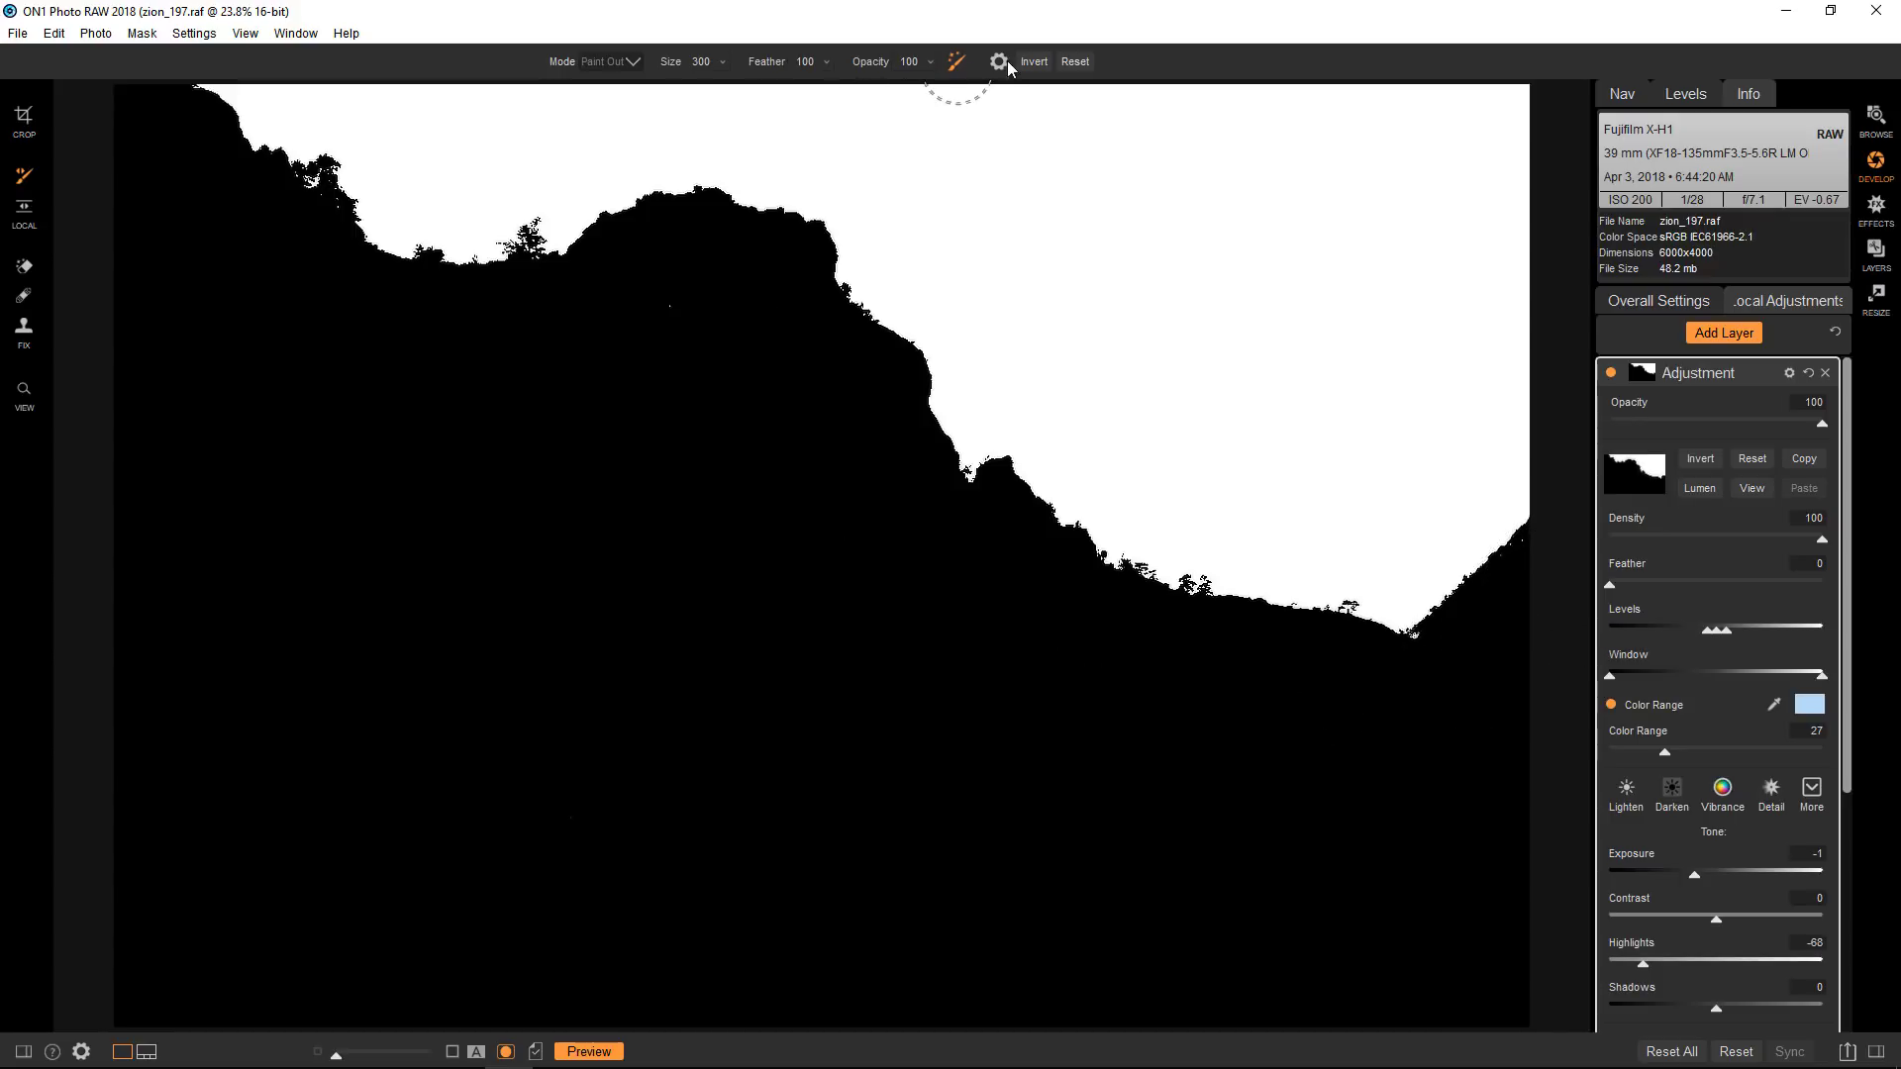
Turn off Perfect Brush and paint out one remaining stray spot in the sky mask
click(956, 62)
click(662, 314)
click(1760, 489)
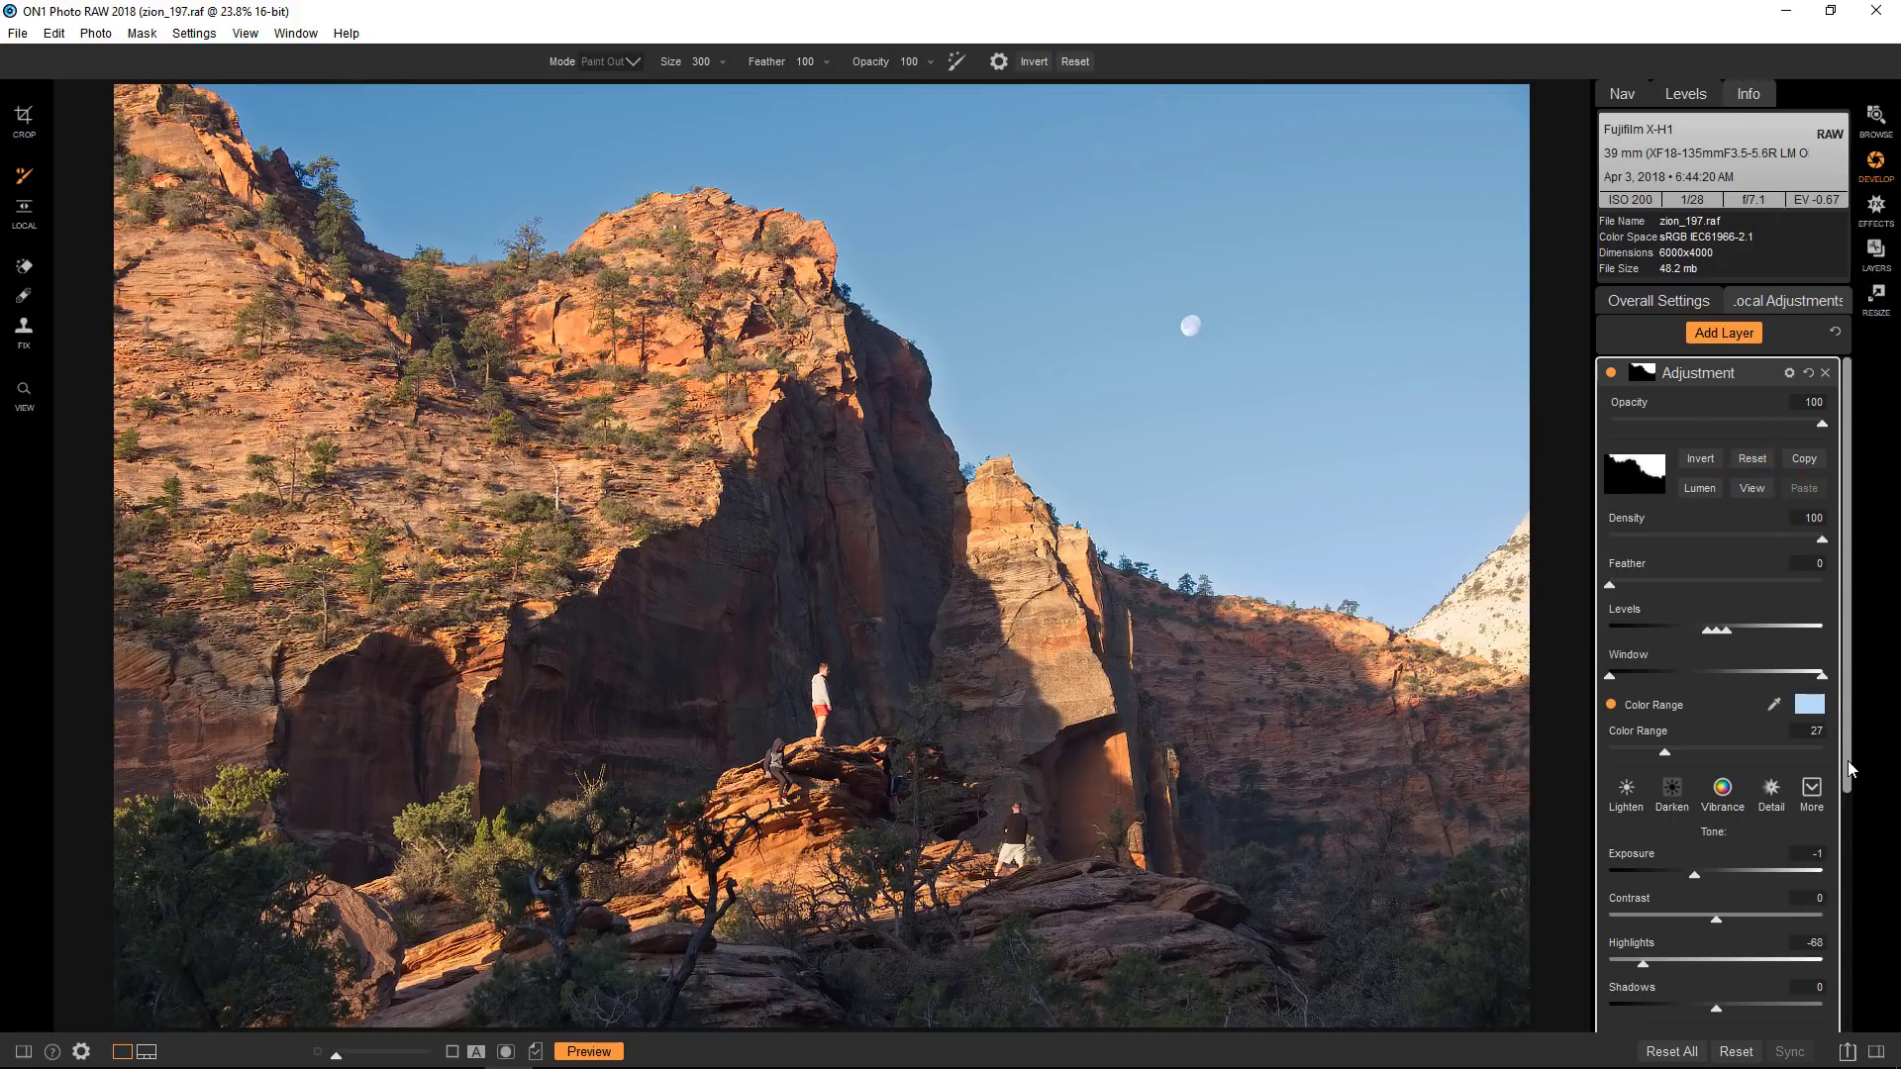
scroll(1847, 768, down, 3)
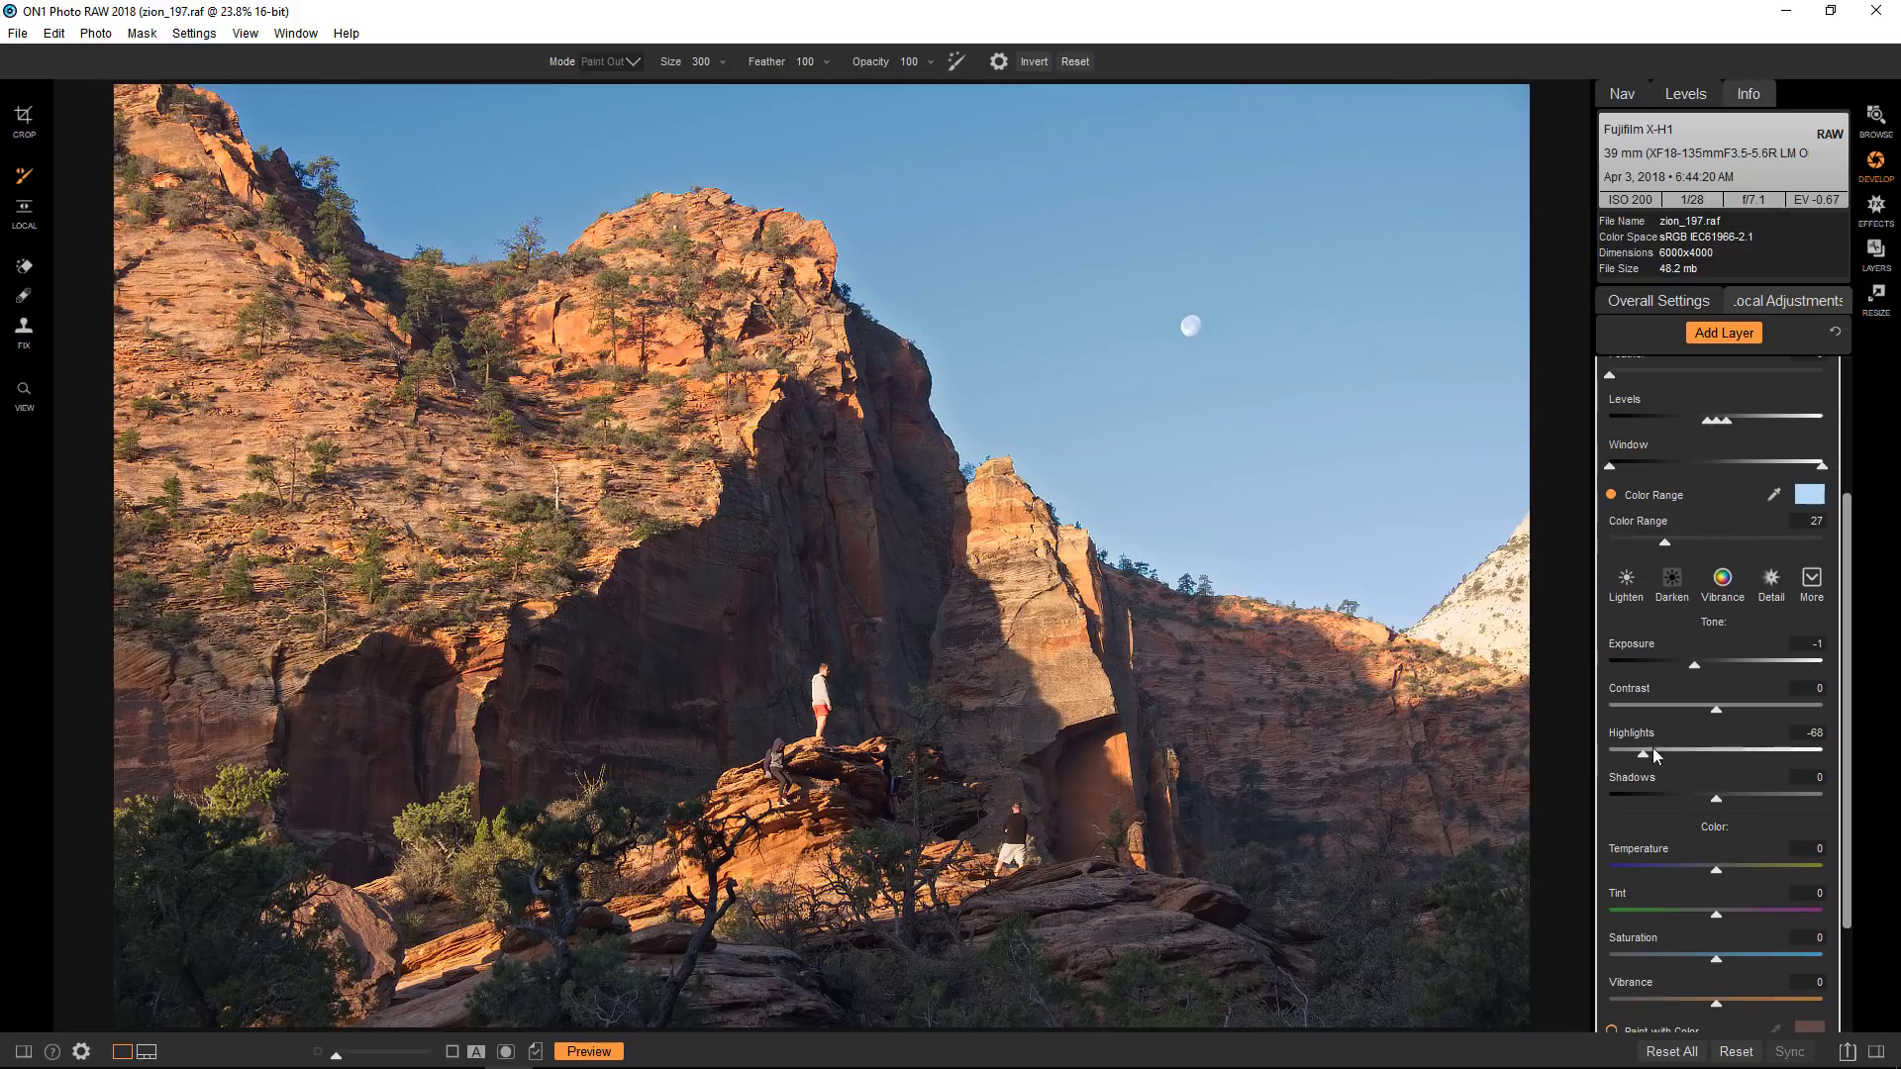
drag(1844, 653, 1833, 475)
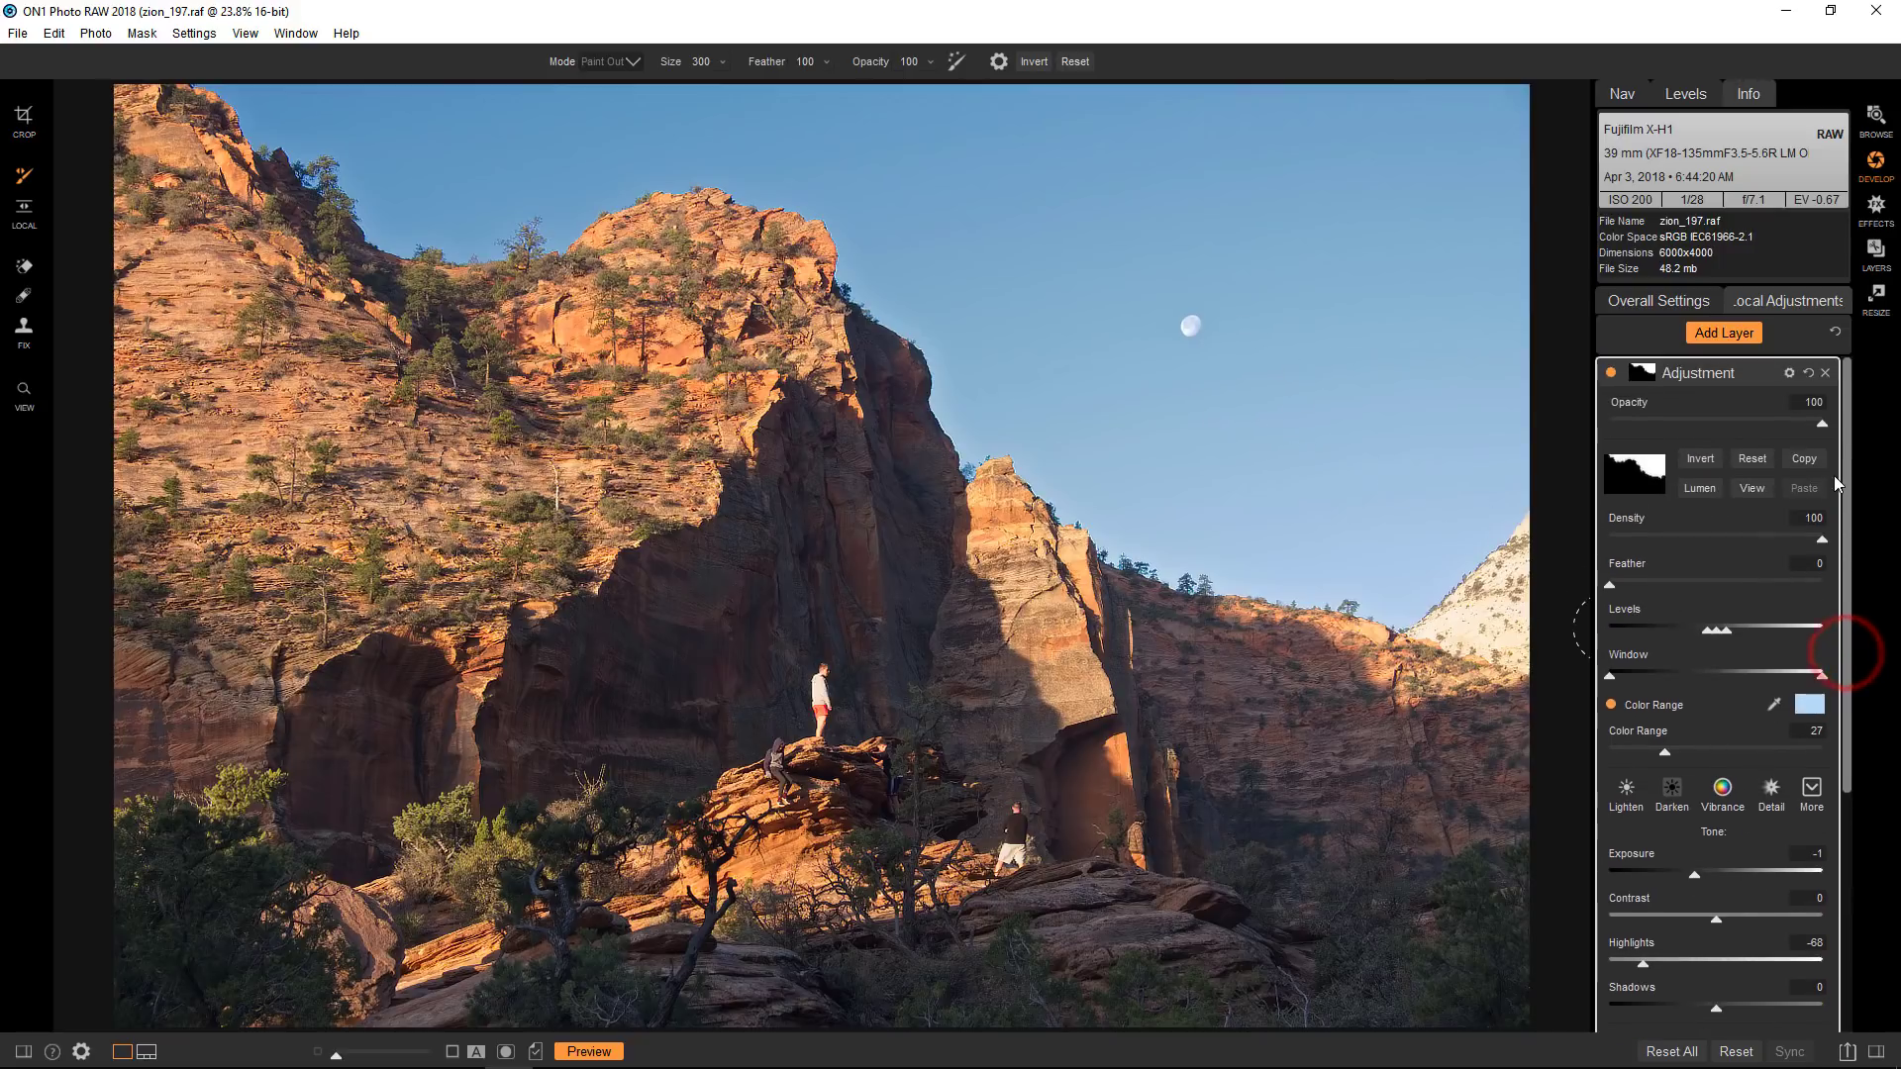
click(1608, 375)
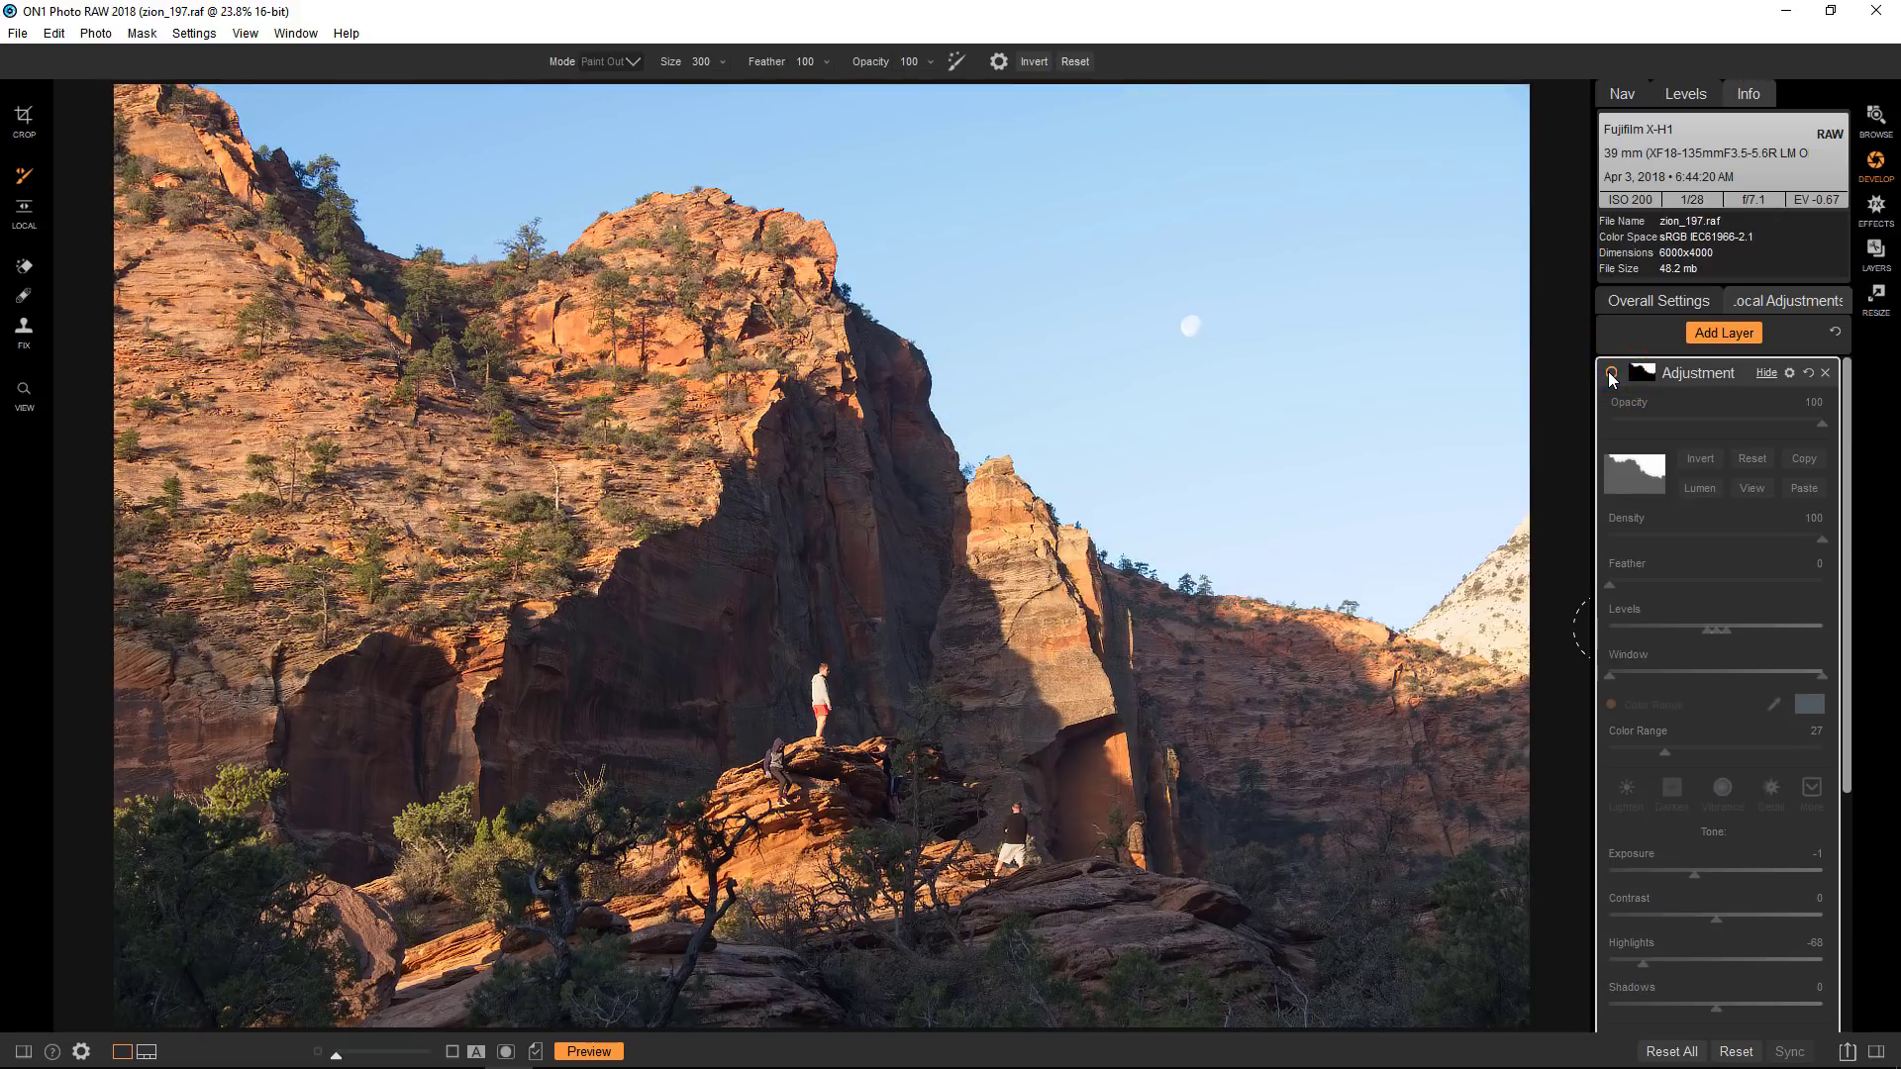
click(1609, 373)
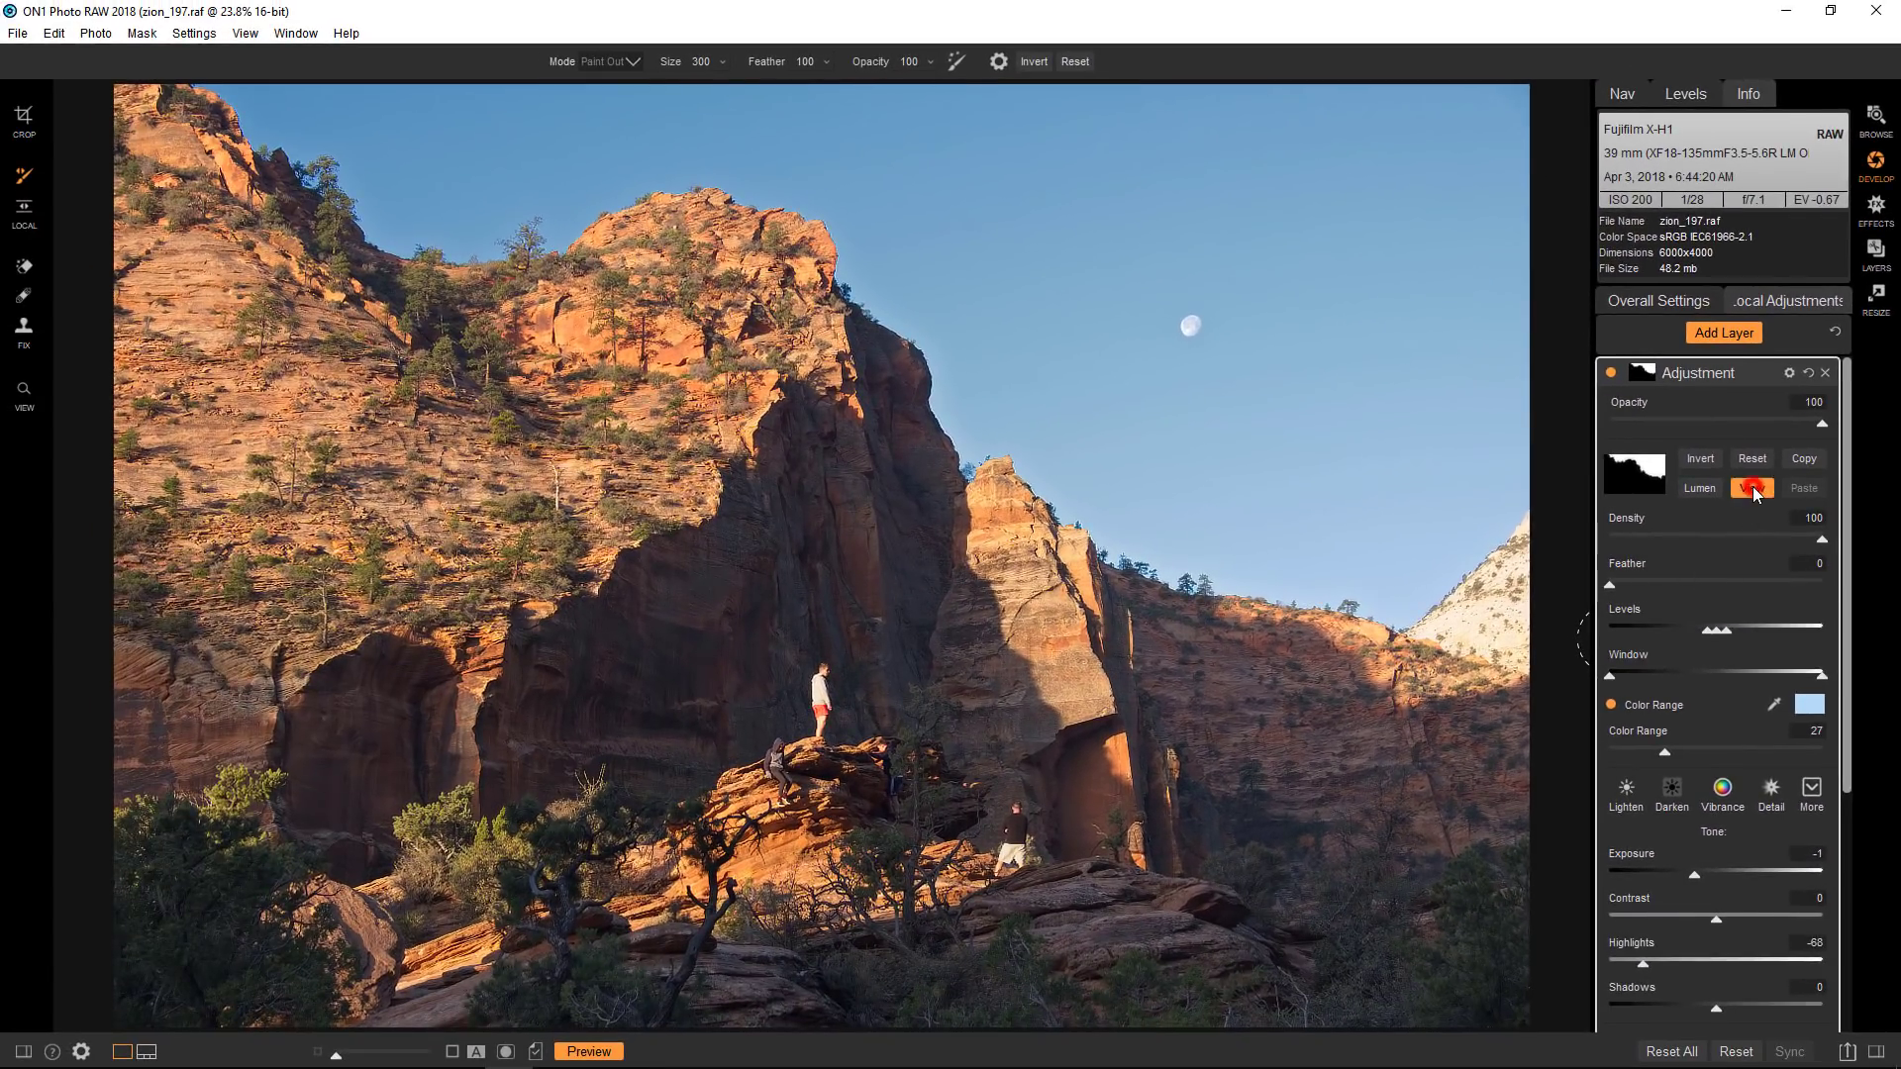
Test several Feather amounts on the sky mask and settle on 0 for a crisp edge
click(1749, 489)
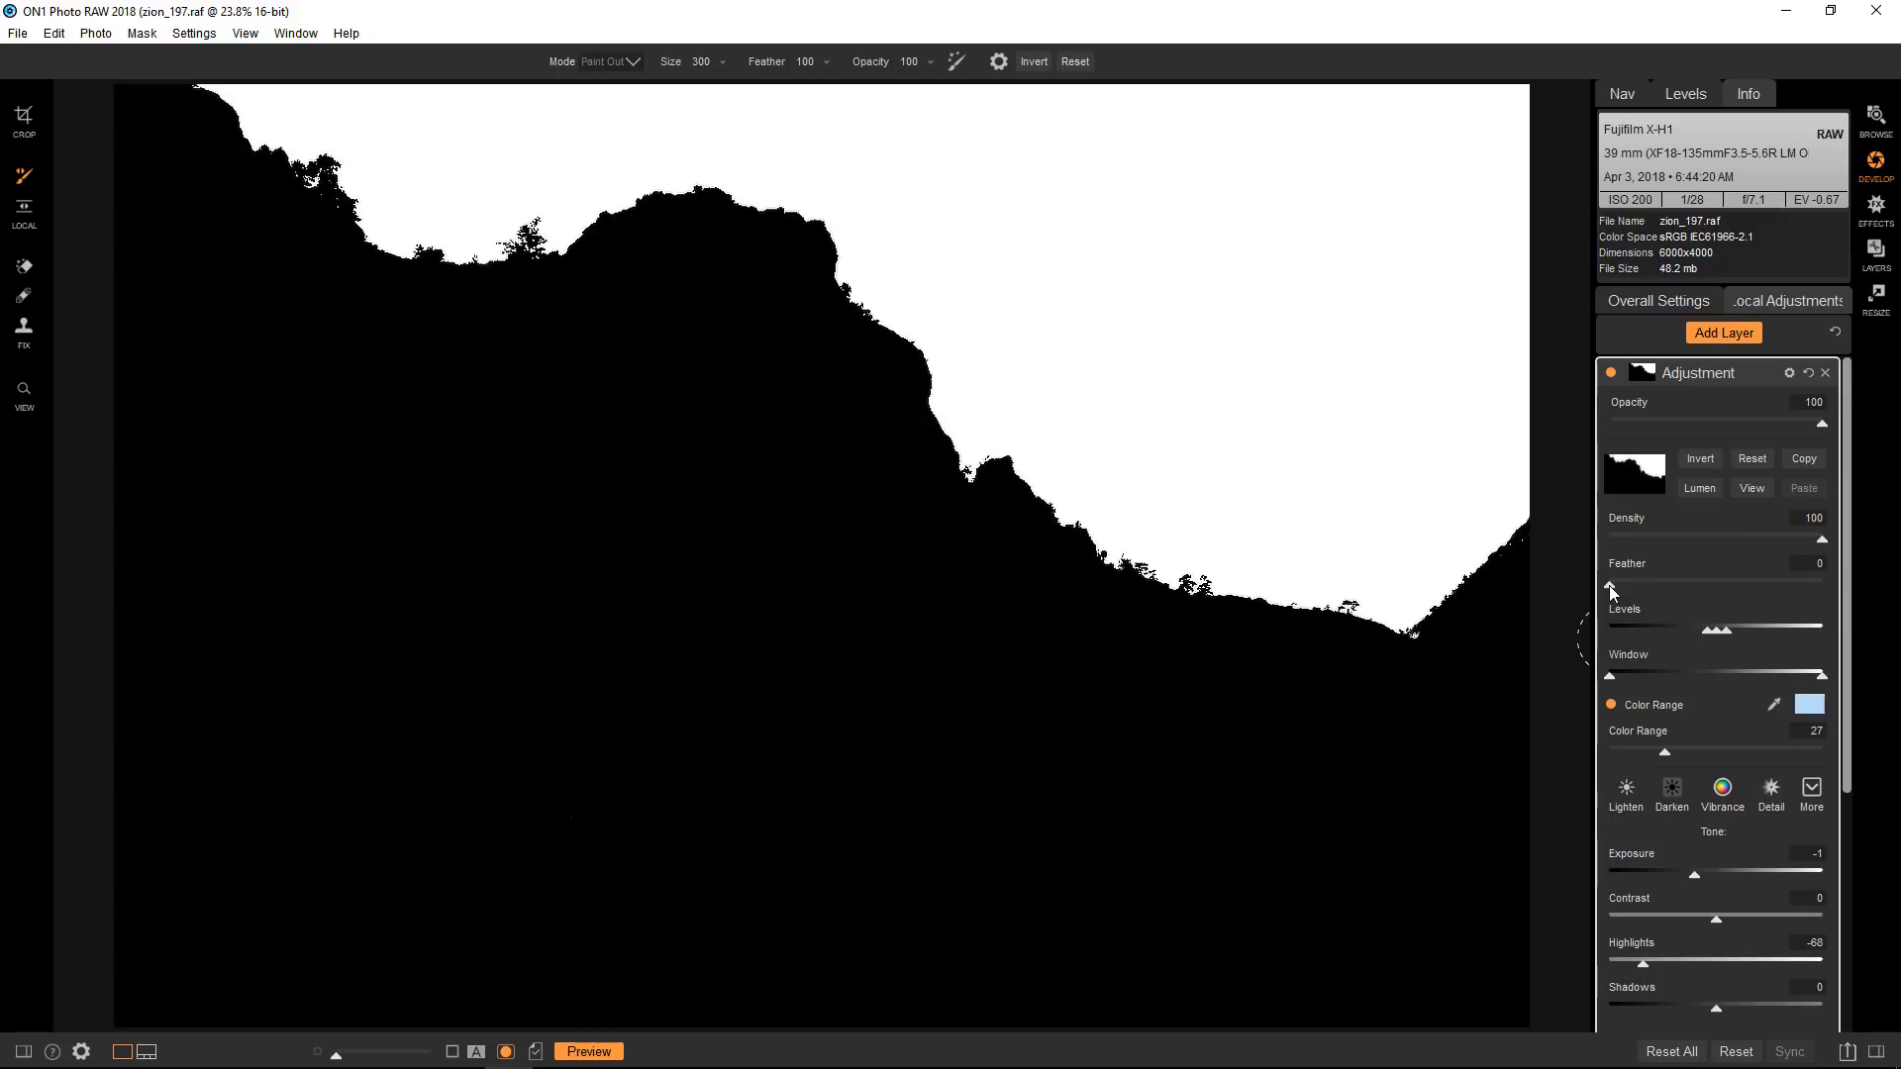
drag(1610, 586, 1689, 594)
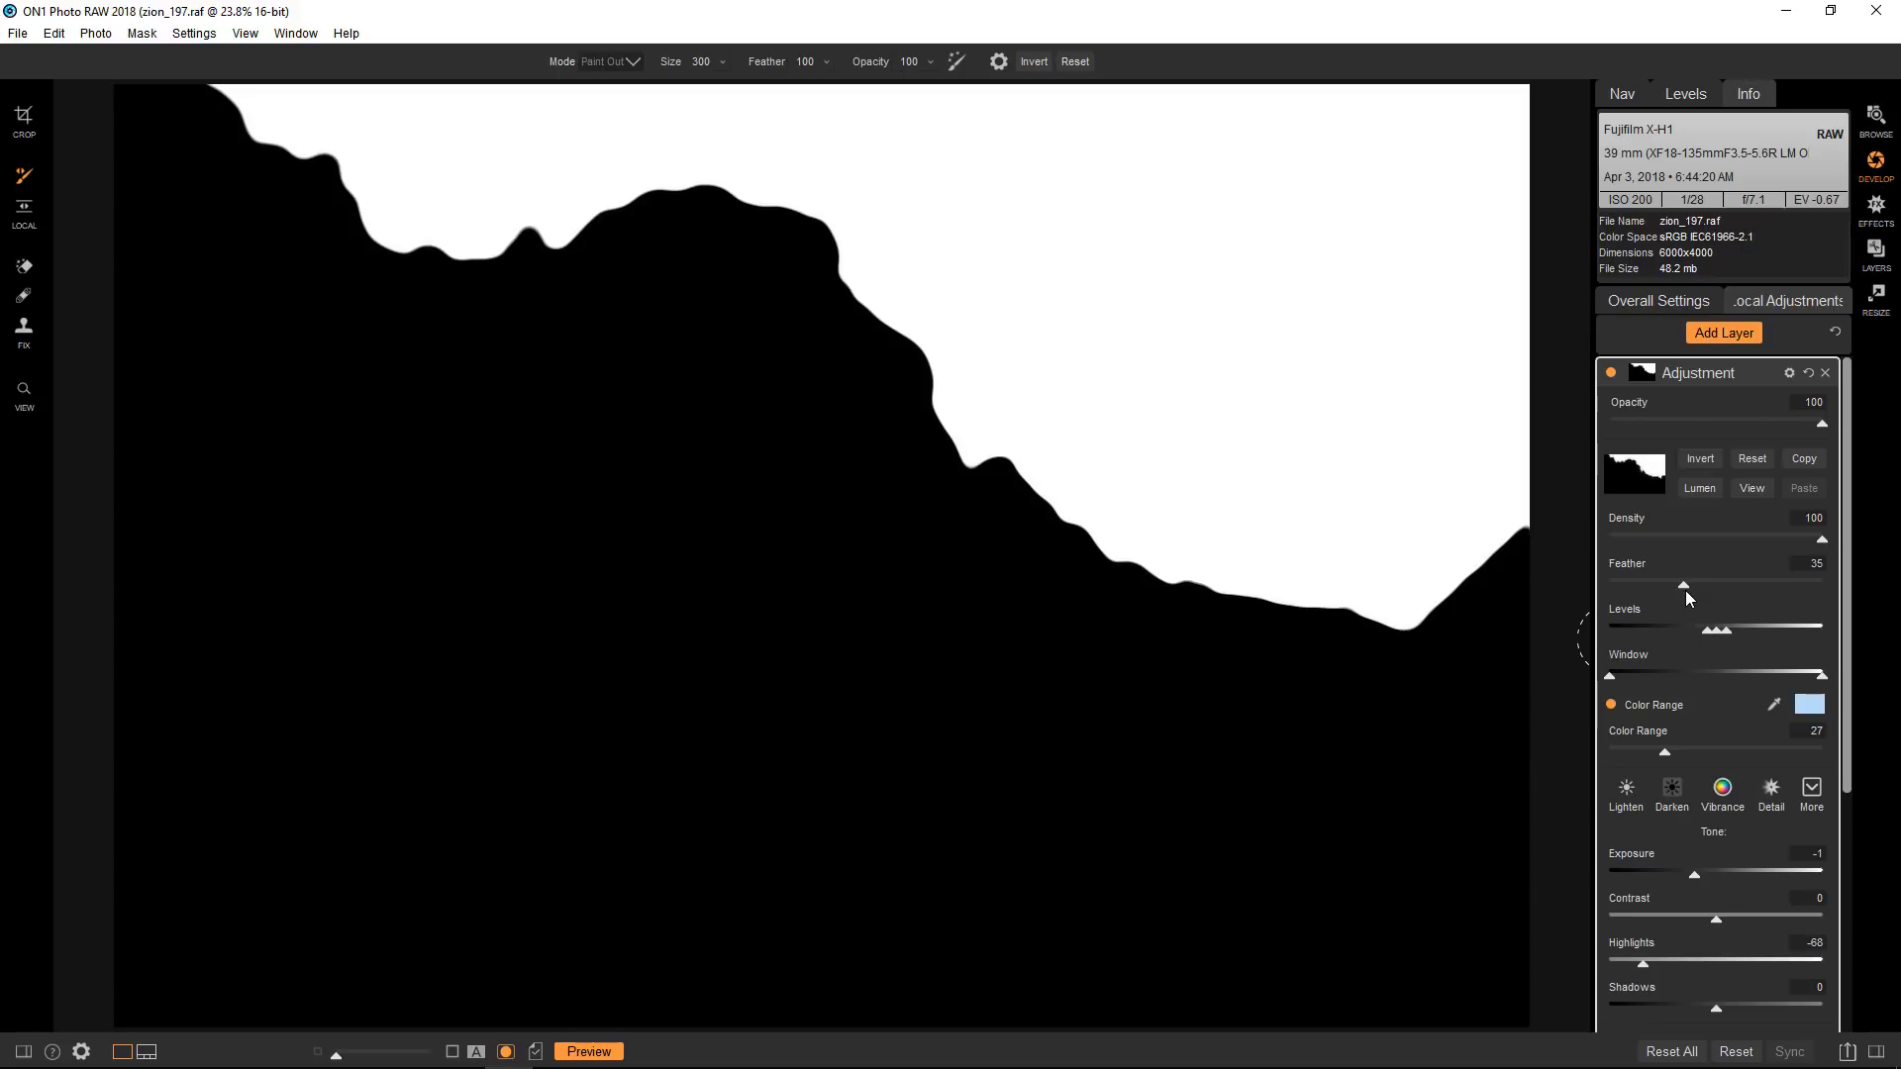
drag(1683, 585, 1615, 600)
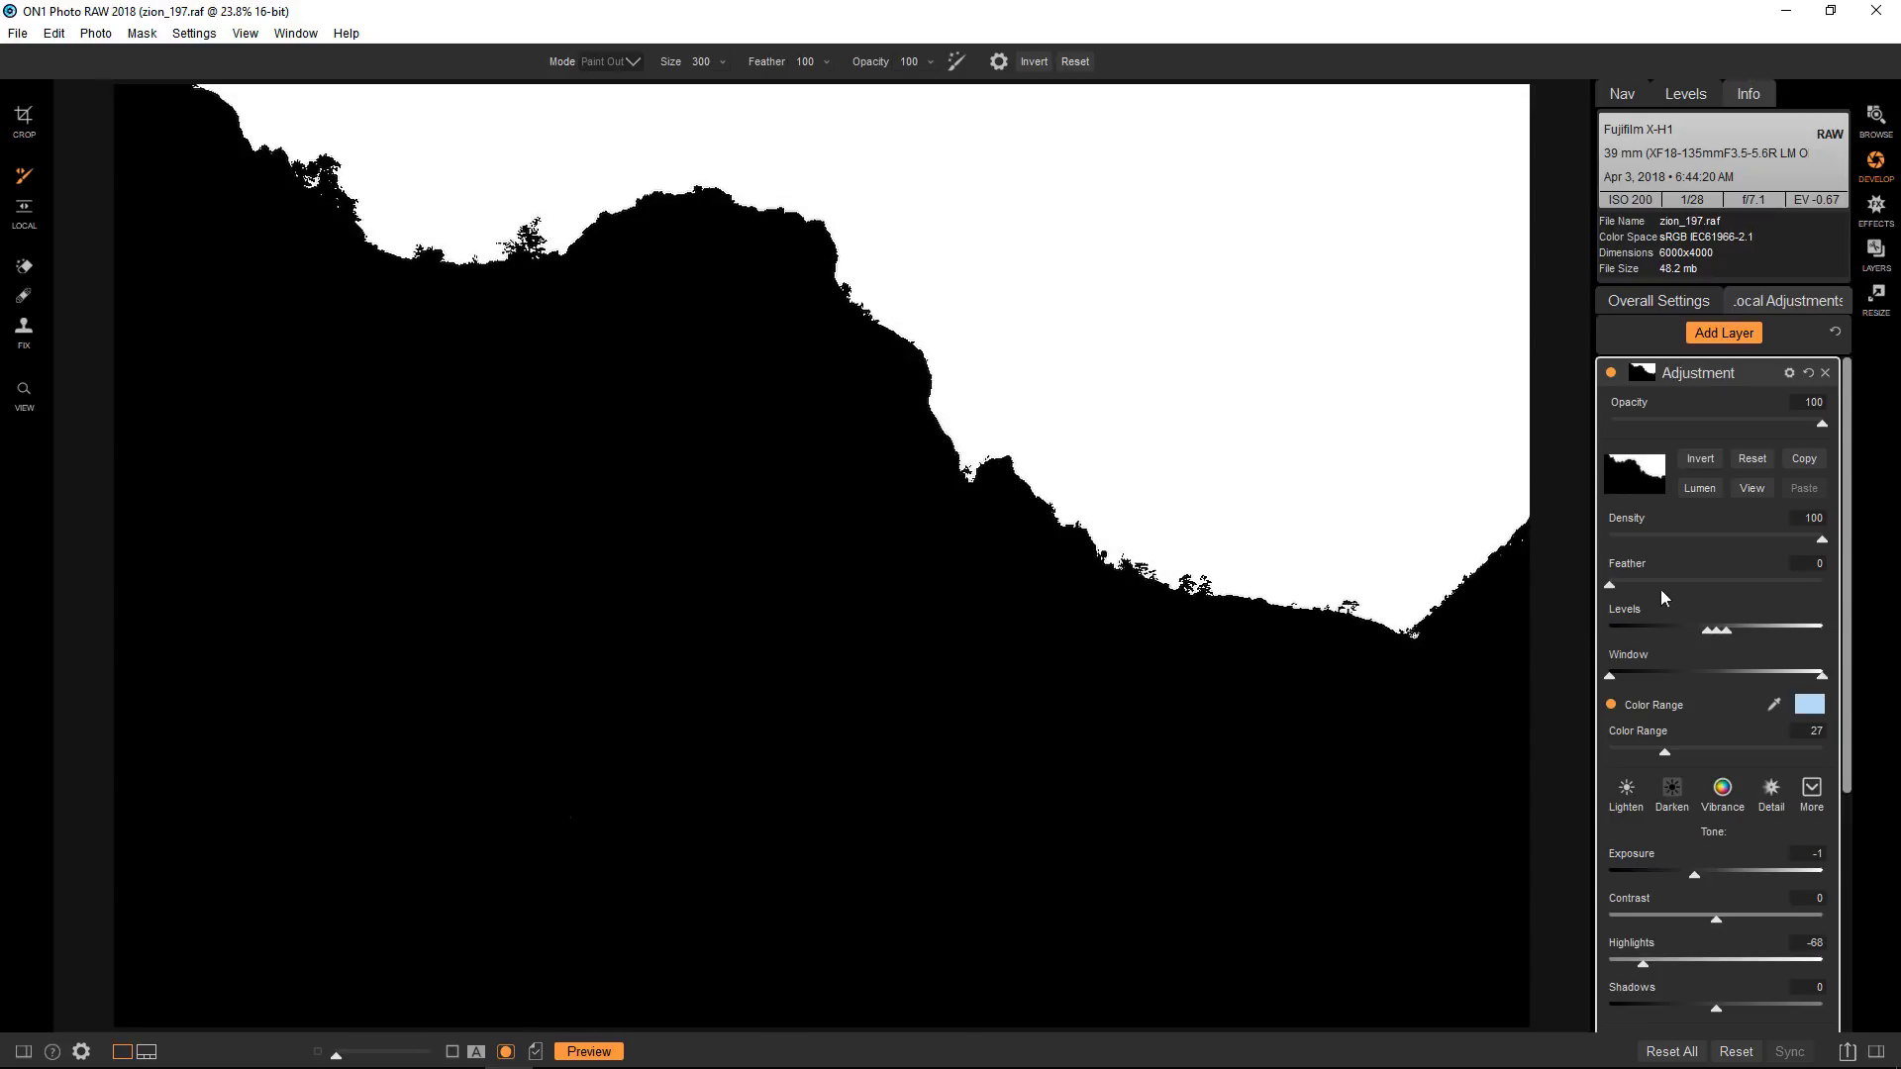
click(1610, 586)
drag(1612, 590, 1665, 586)
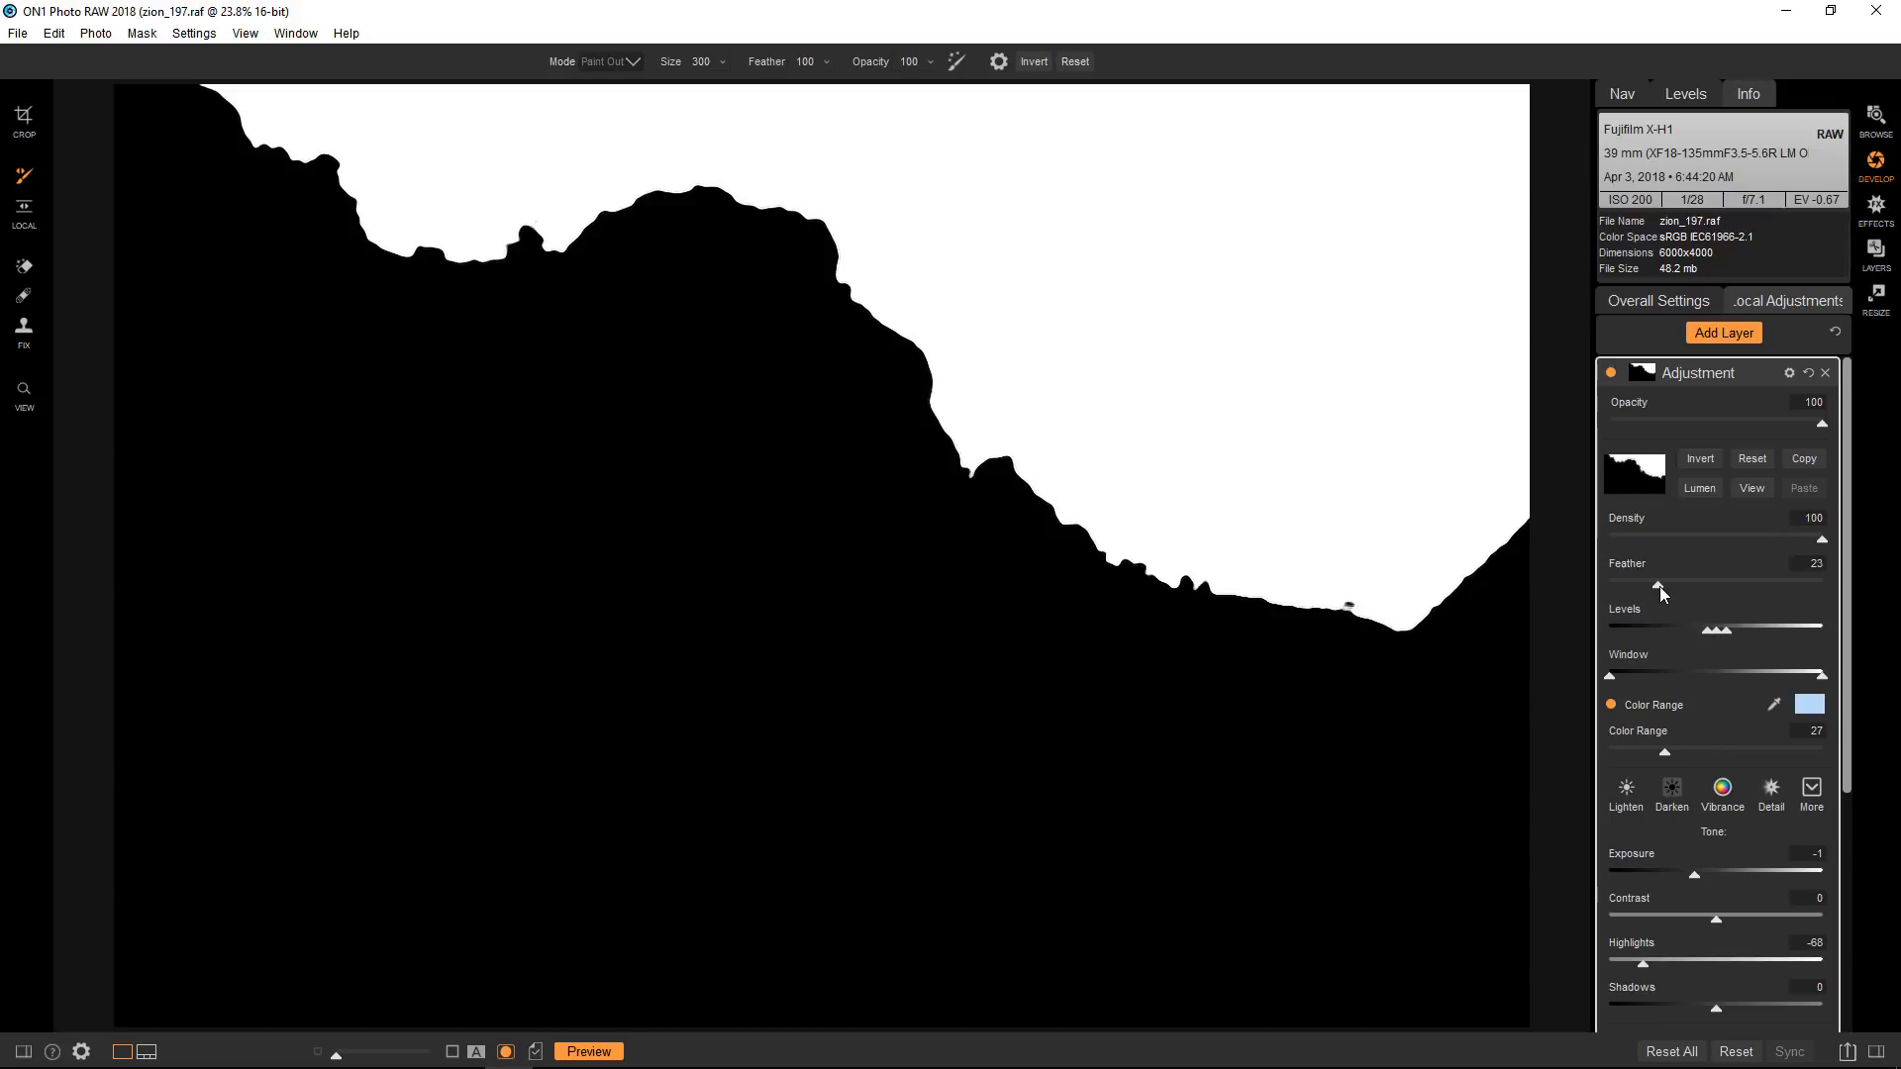
drag(1657, 590, 1652, 588)
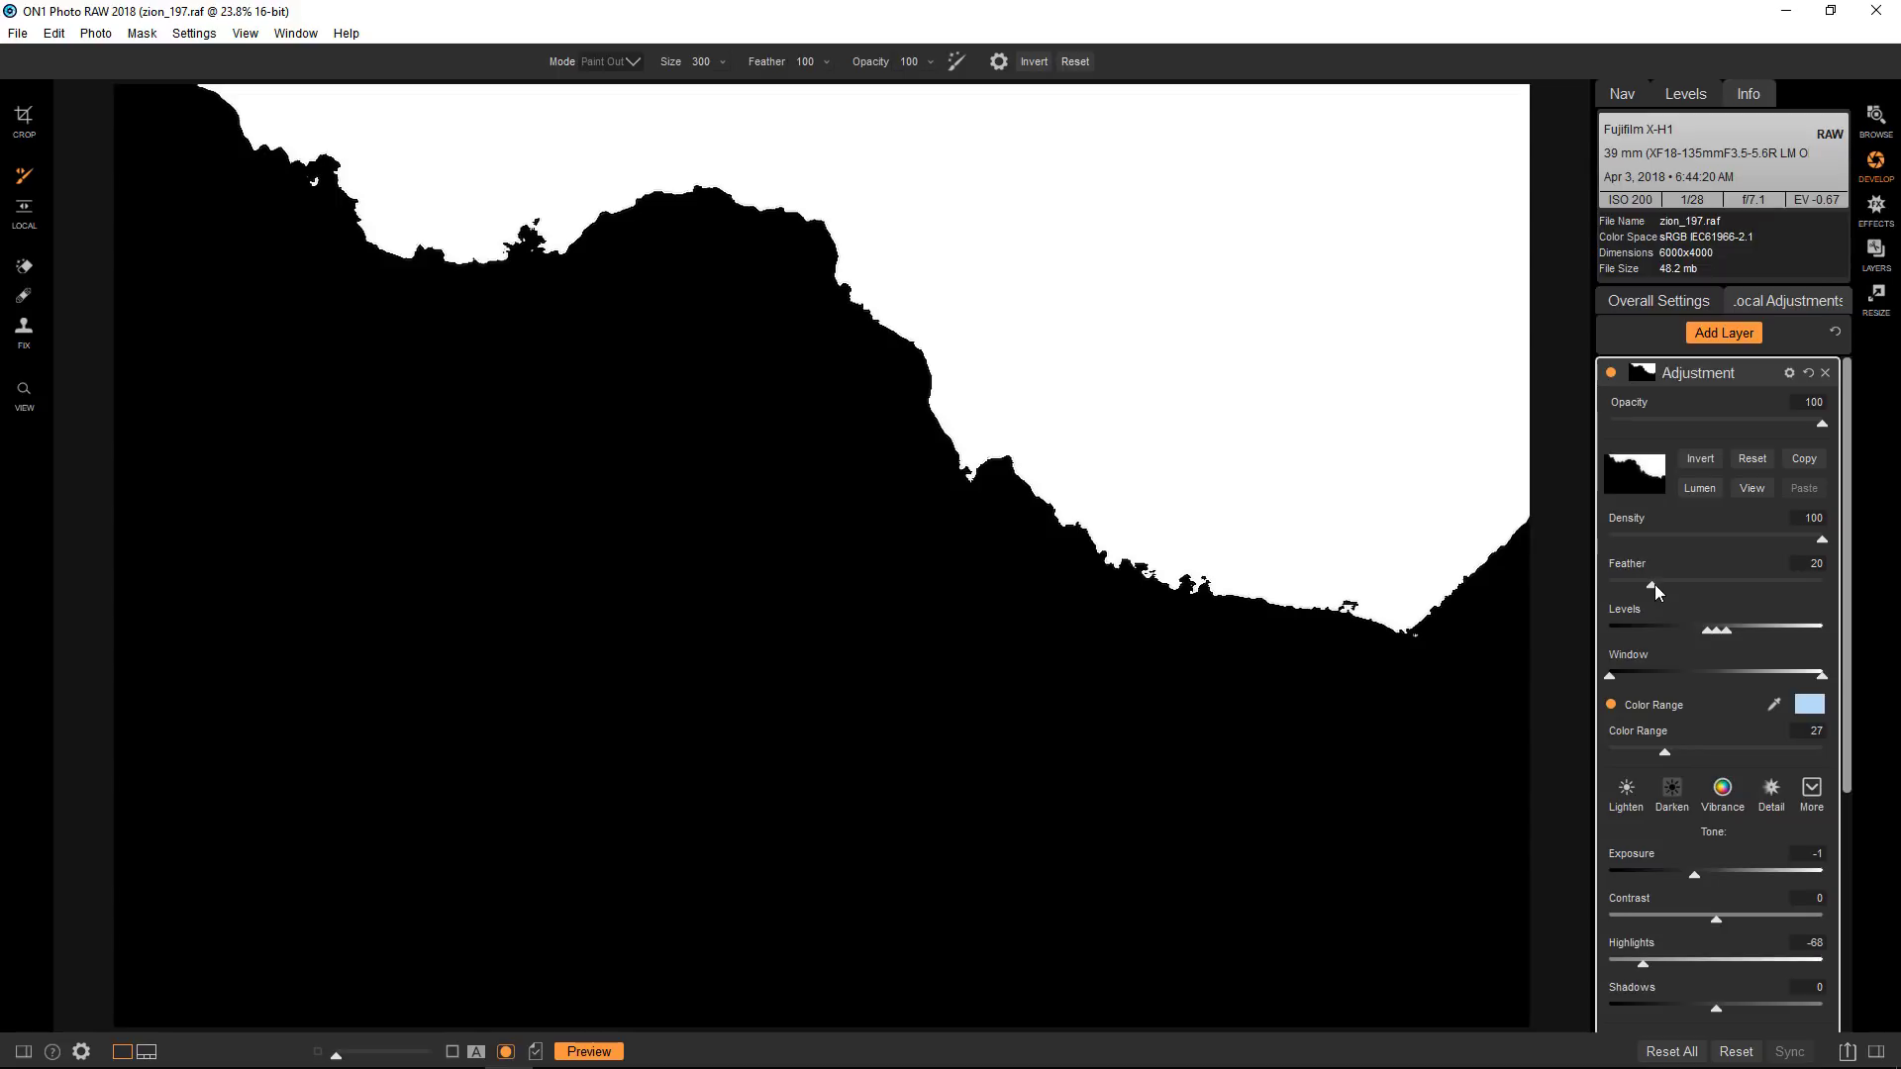
drag(1654, 584, 1606, 588)
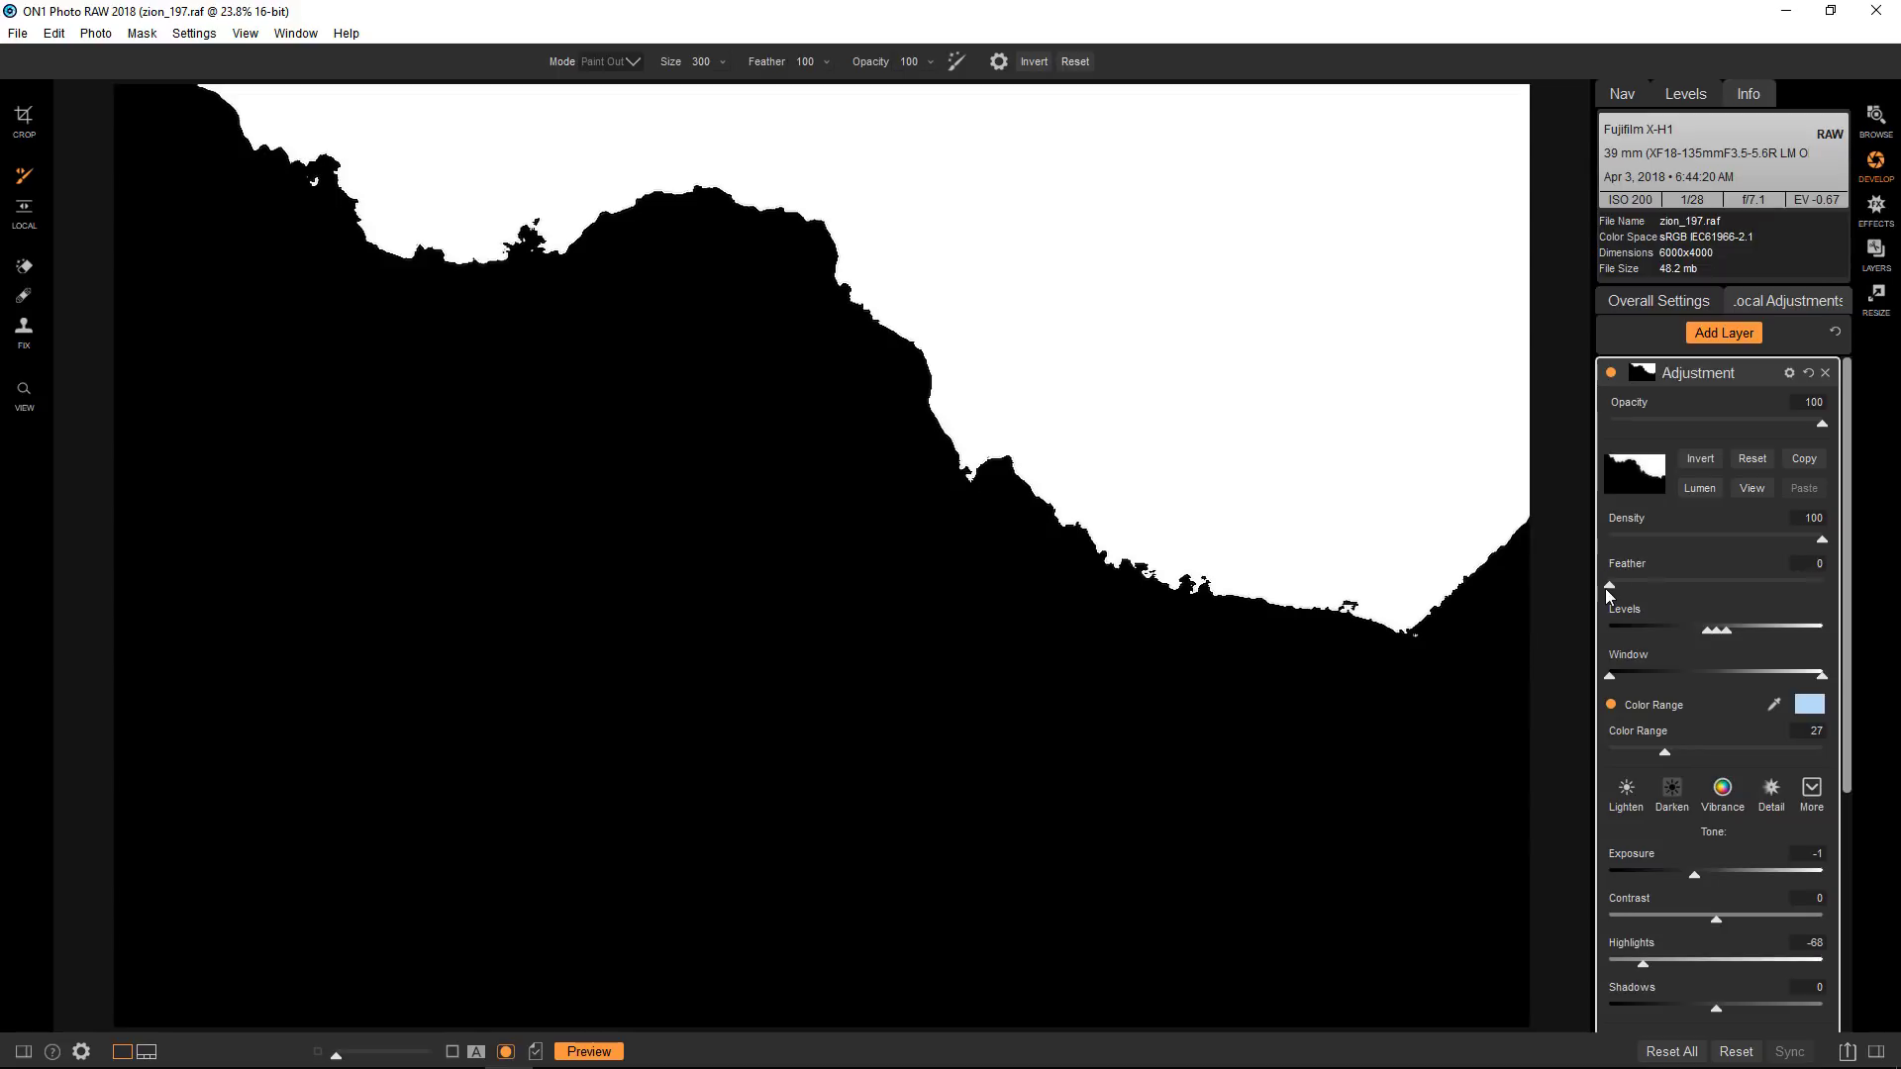
click(1753, 489)
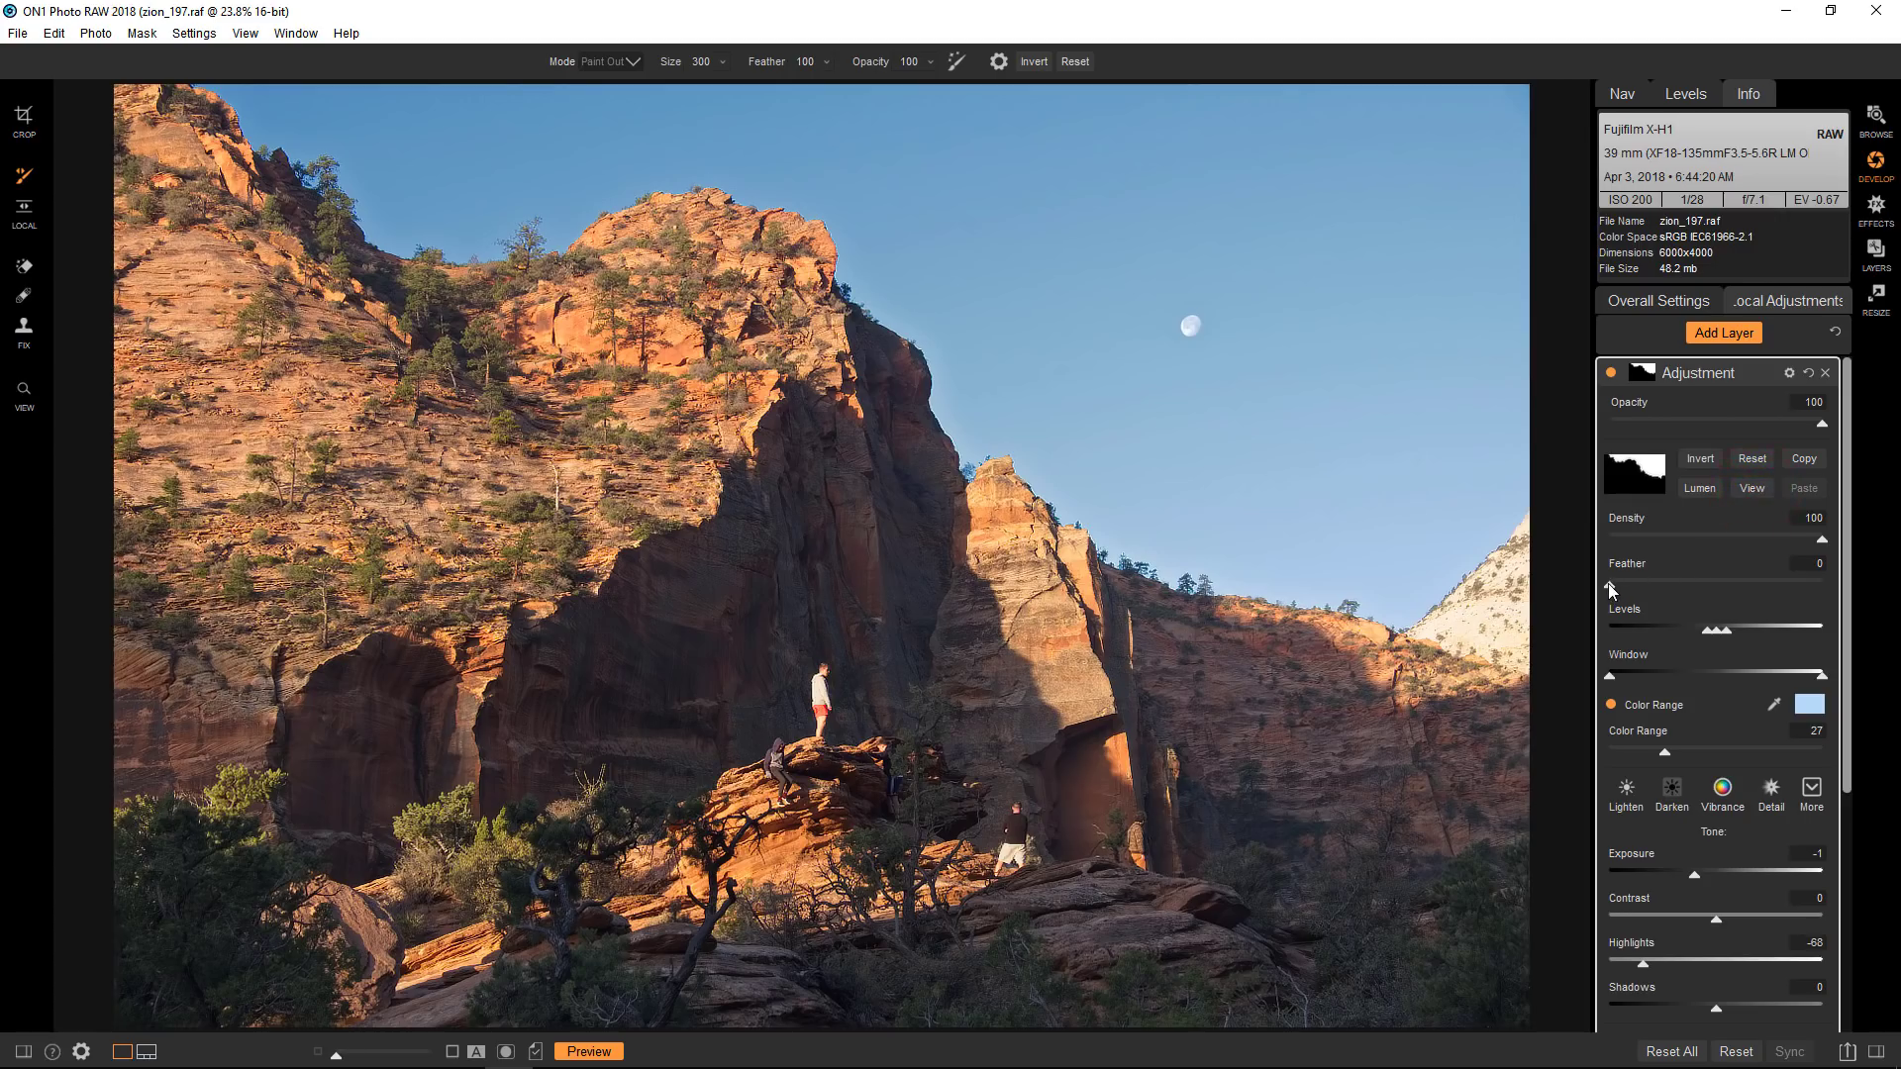
drag(1679, 592, 1596, 591)
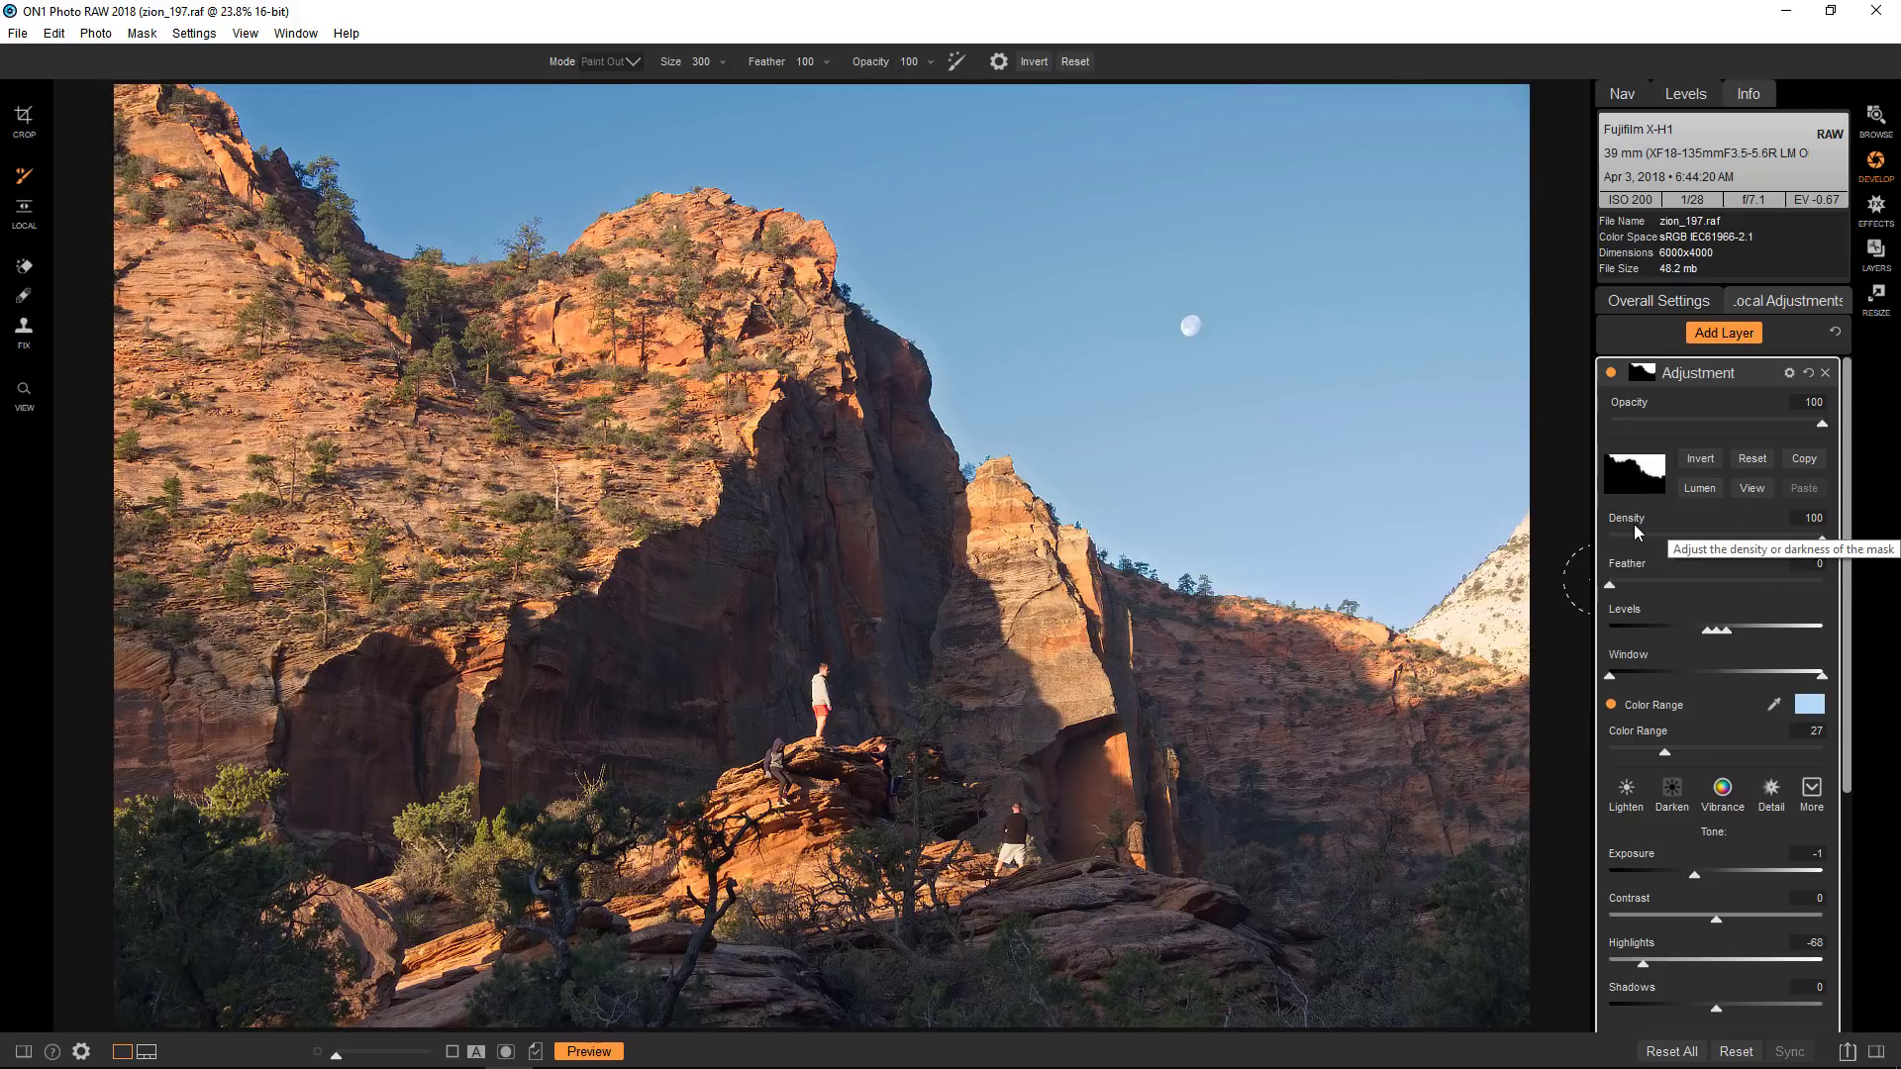
Try lower Density values on the sky mask, compare with the colour photo, then restore Density to 100
click(1751, 488)
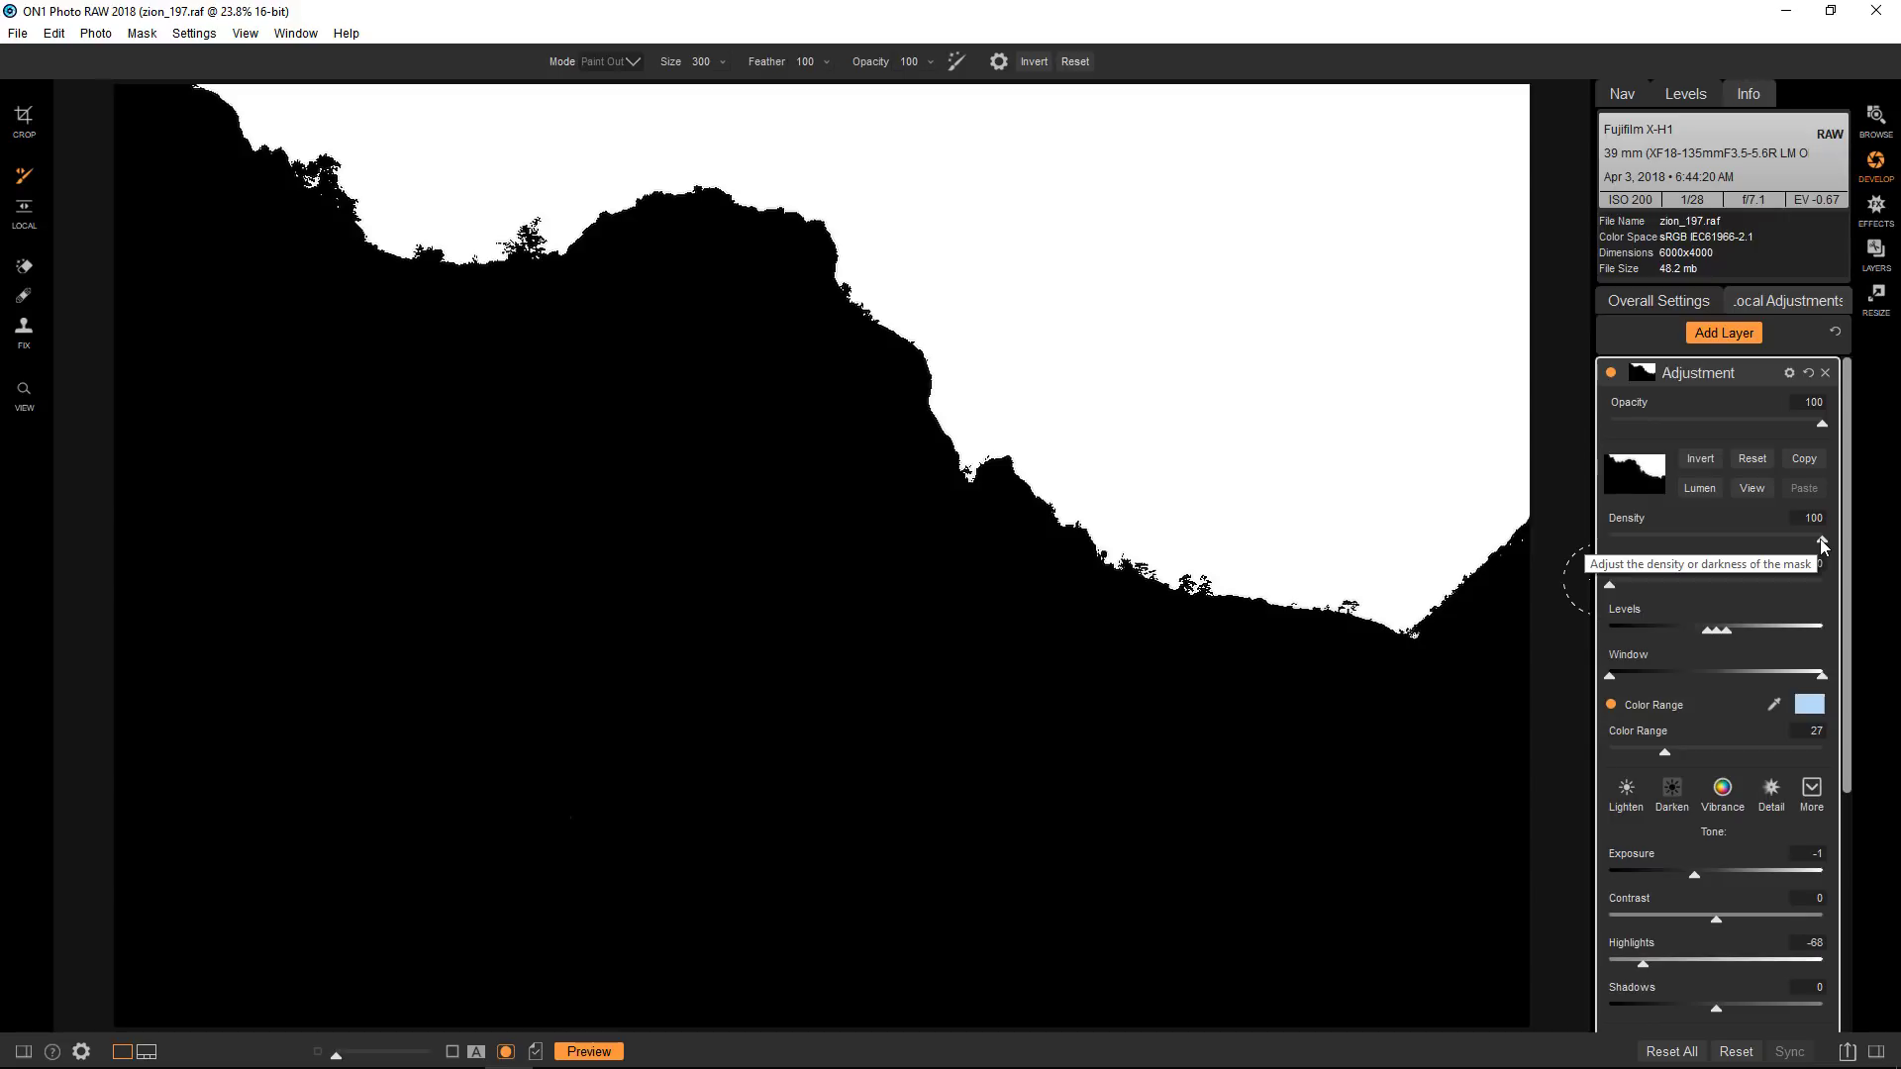
drag(1821, 542, 1714, 544)
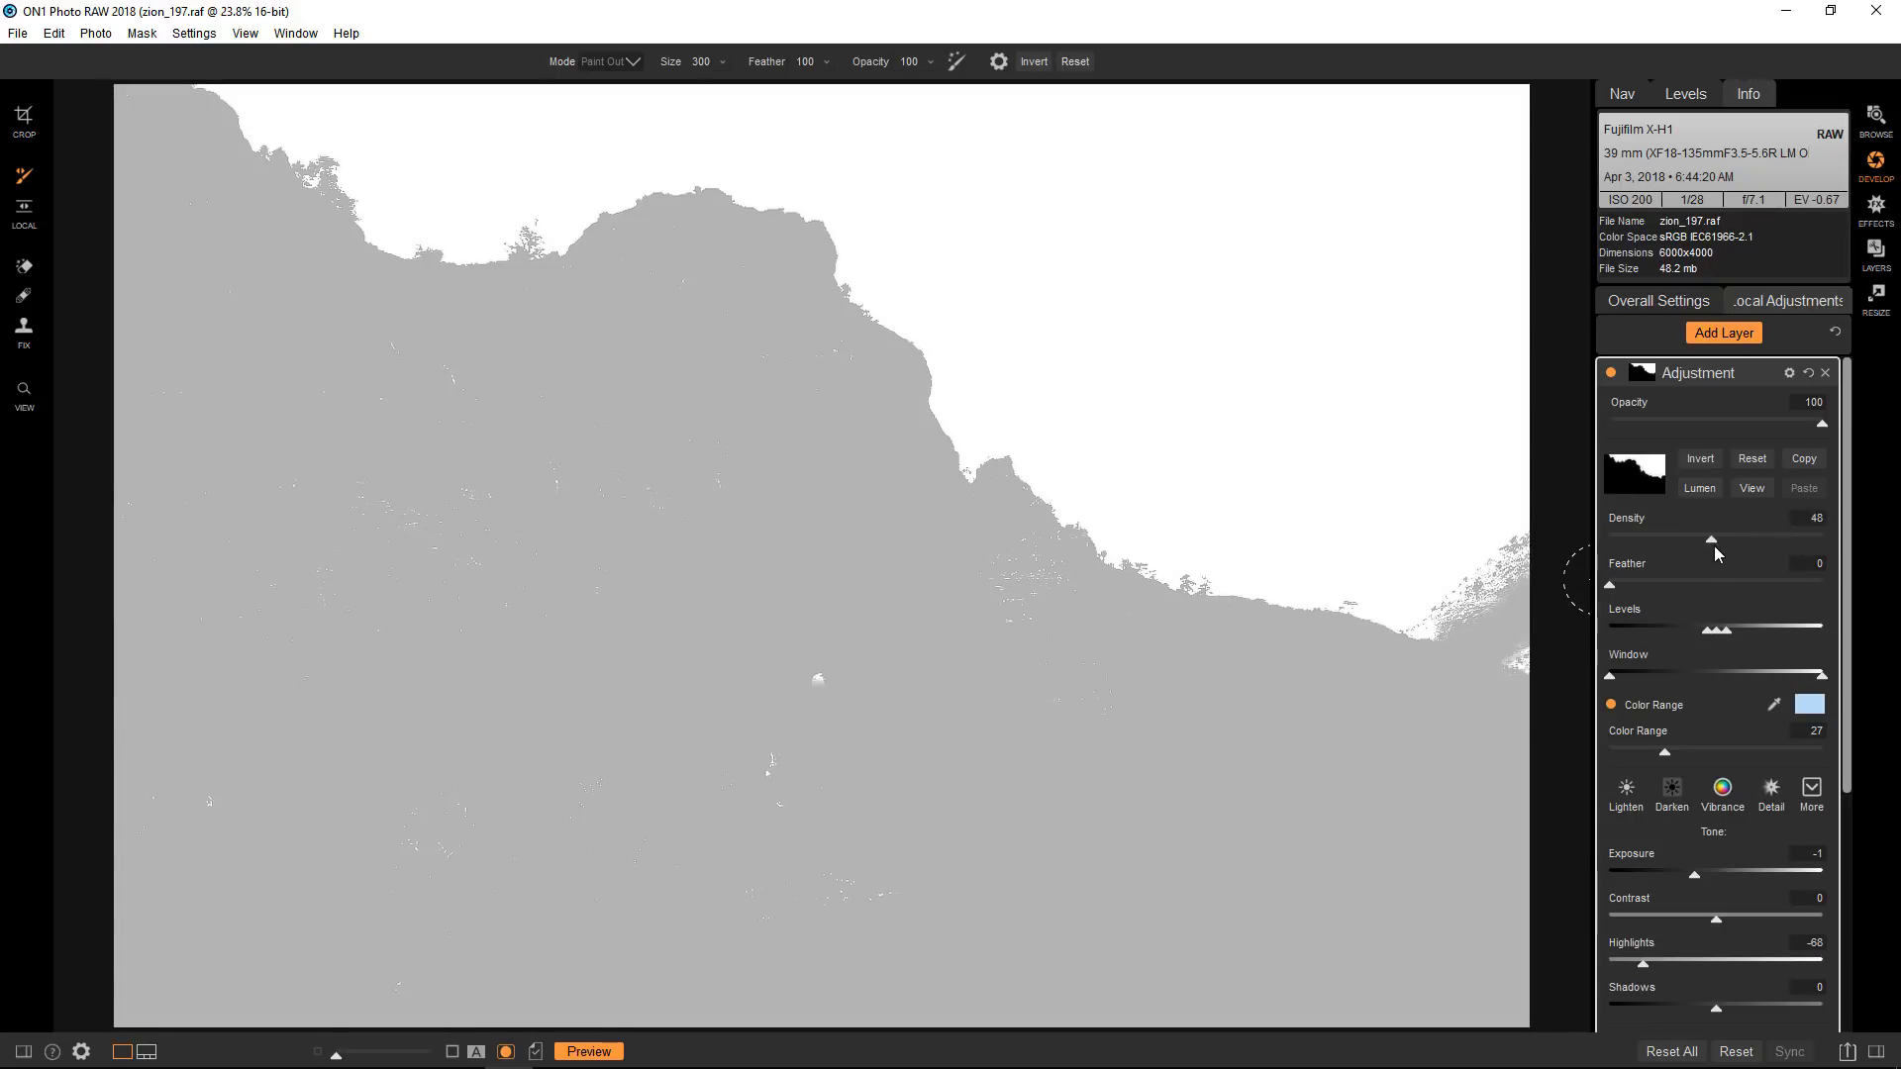
mouse_move(1713, 544)
mouse_down()
mouse_move(1677, 538)
mouse_move(1720, 536)
mouse_up()
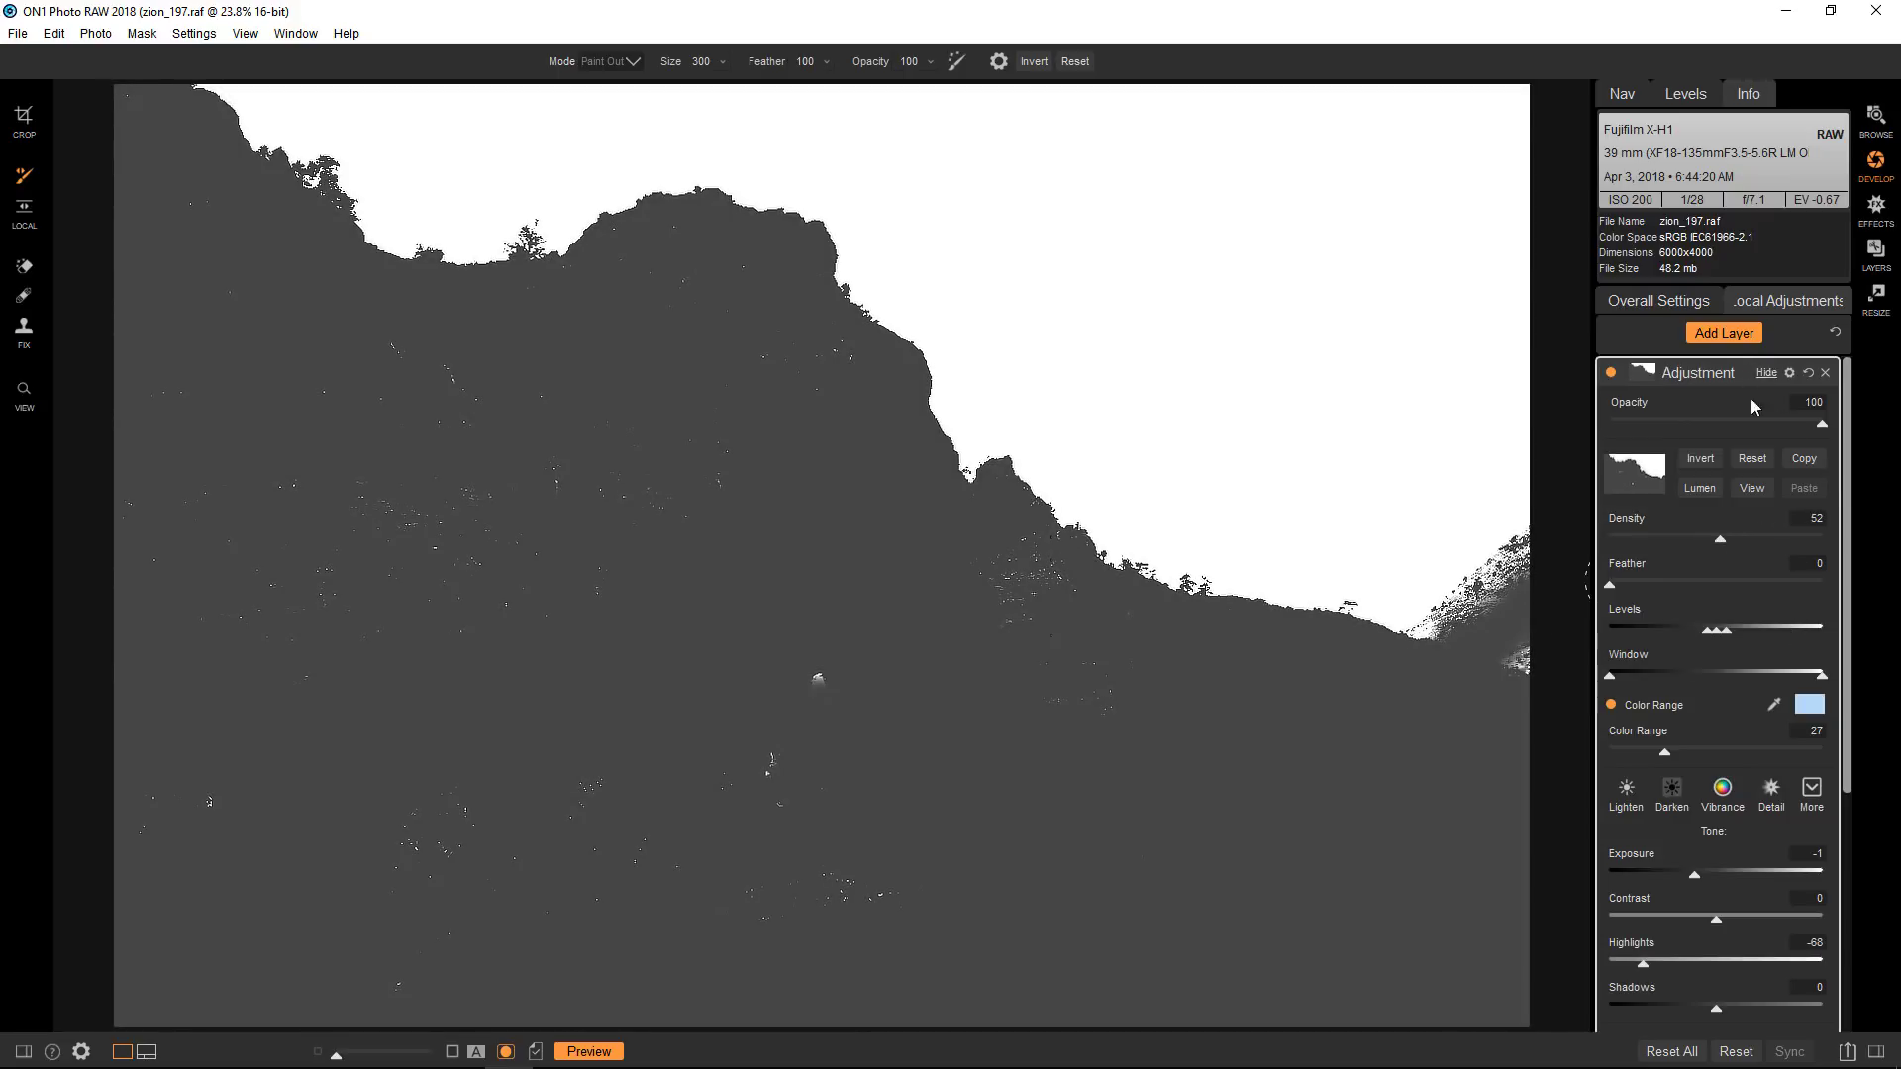
click(1752, 488)
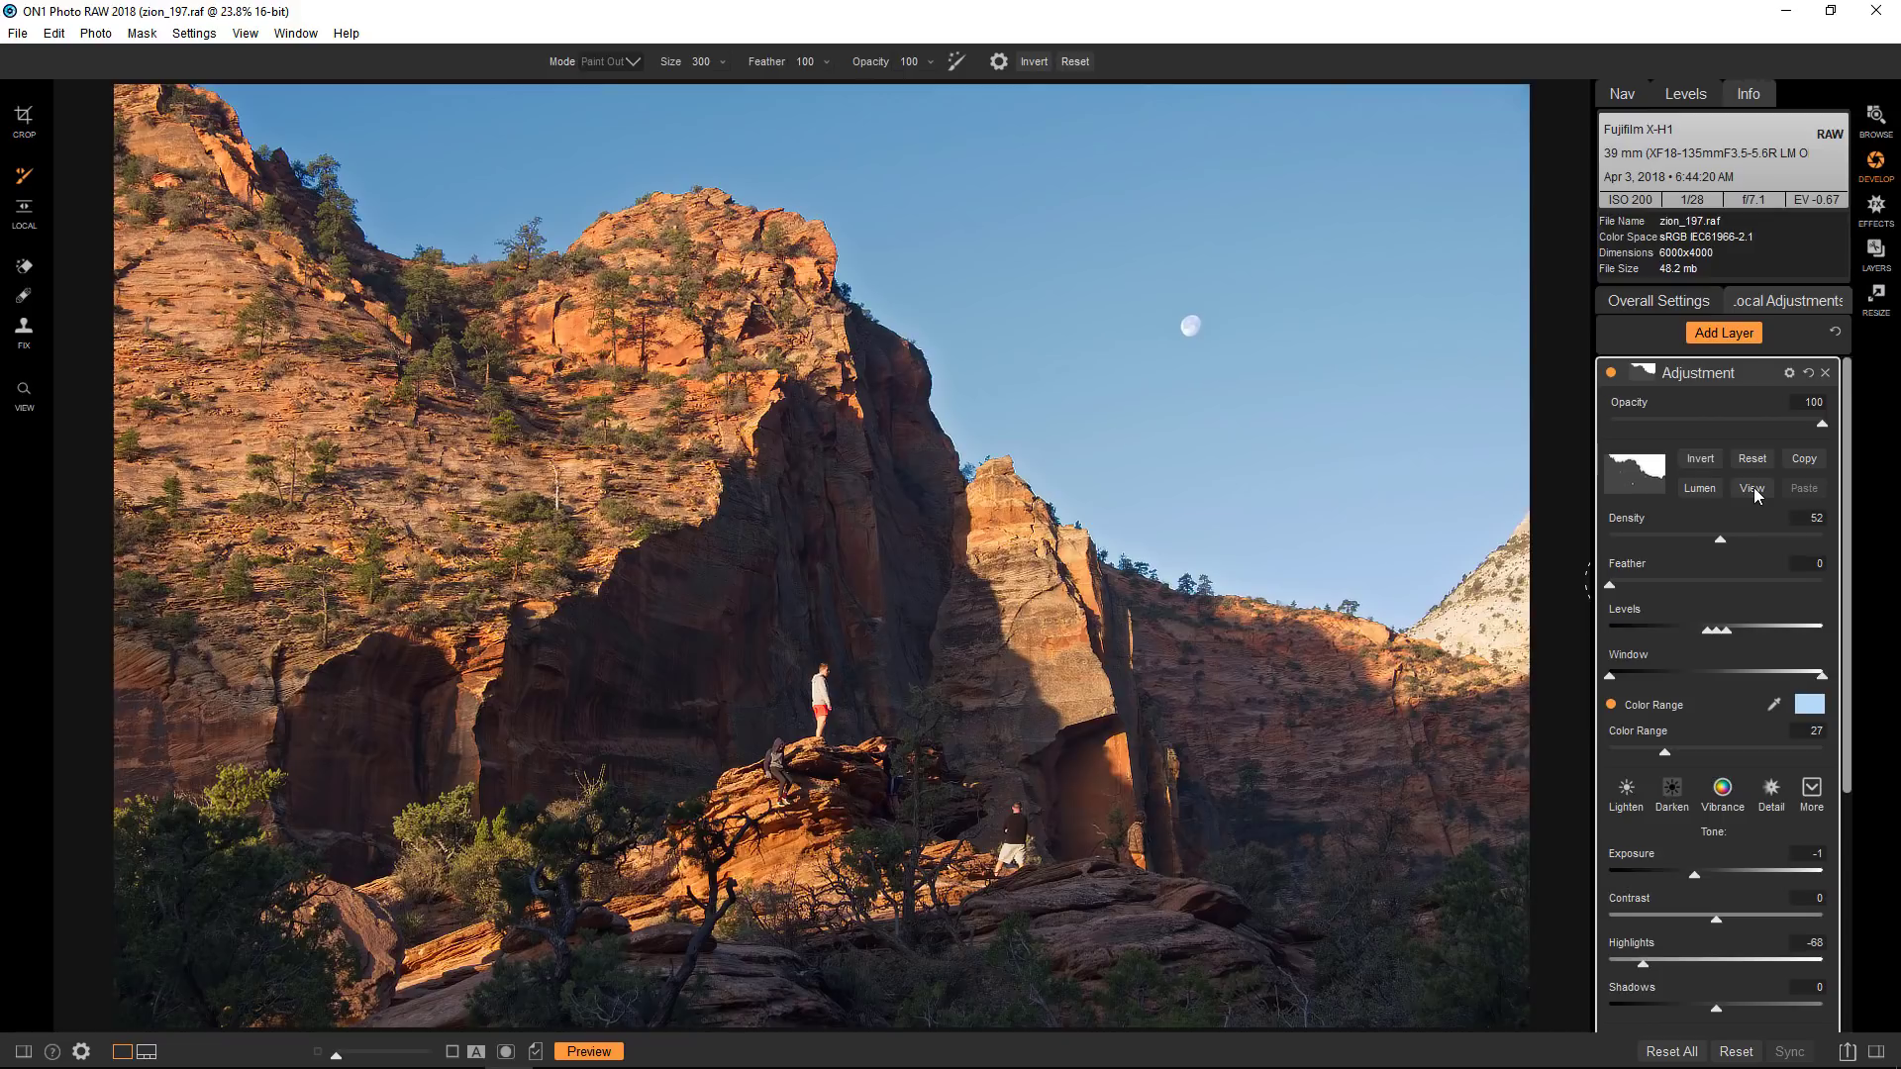
drag(1721, 538, 1796, 540)
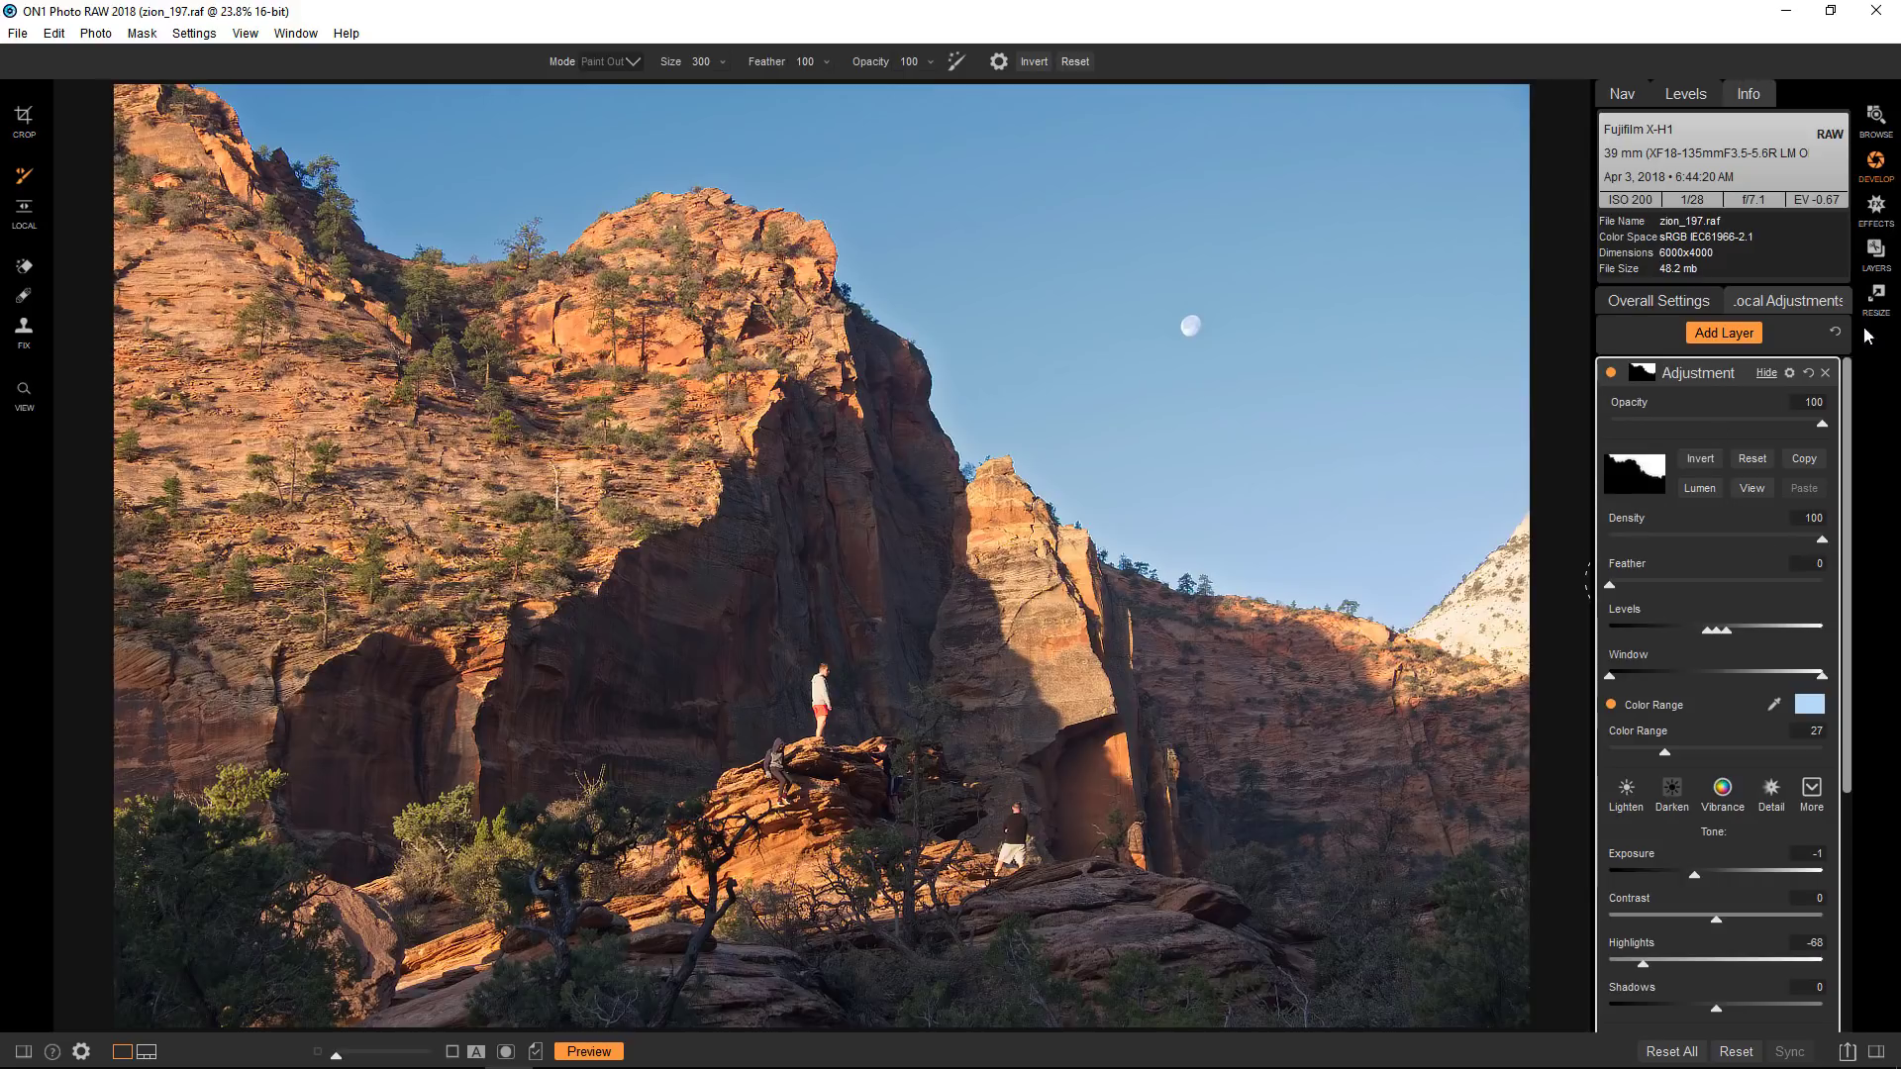
Set global Tone & Color to Temperature 4875, Contrast 22, Midtones 19 and Shadows -26
click(1648, 306)
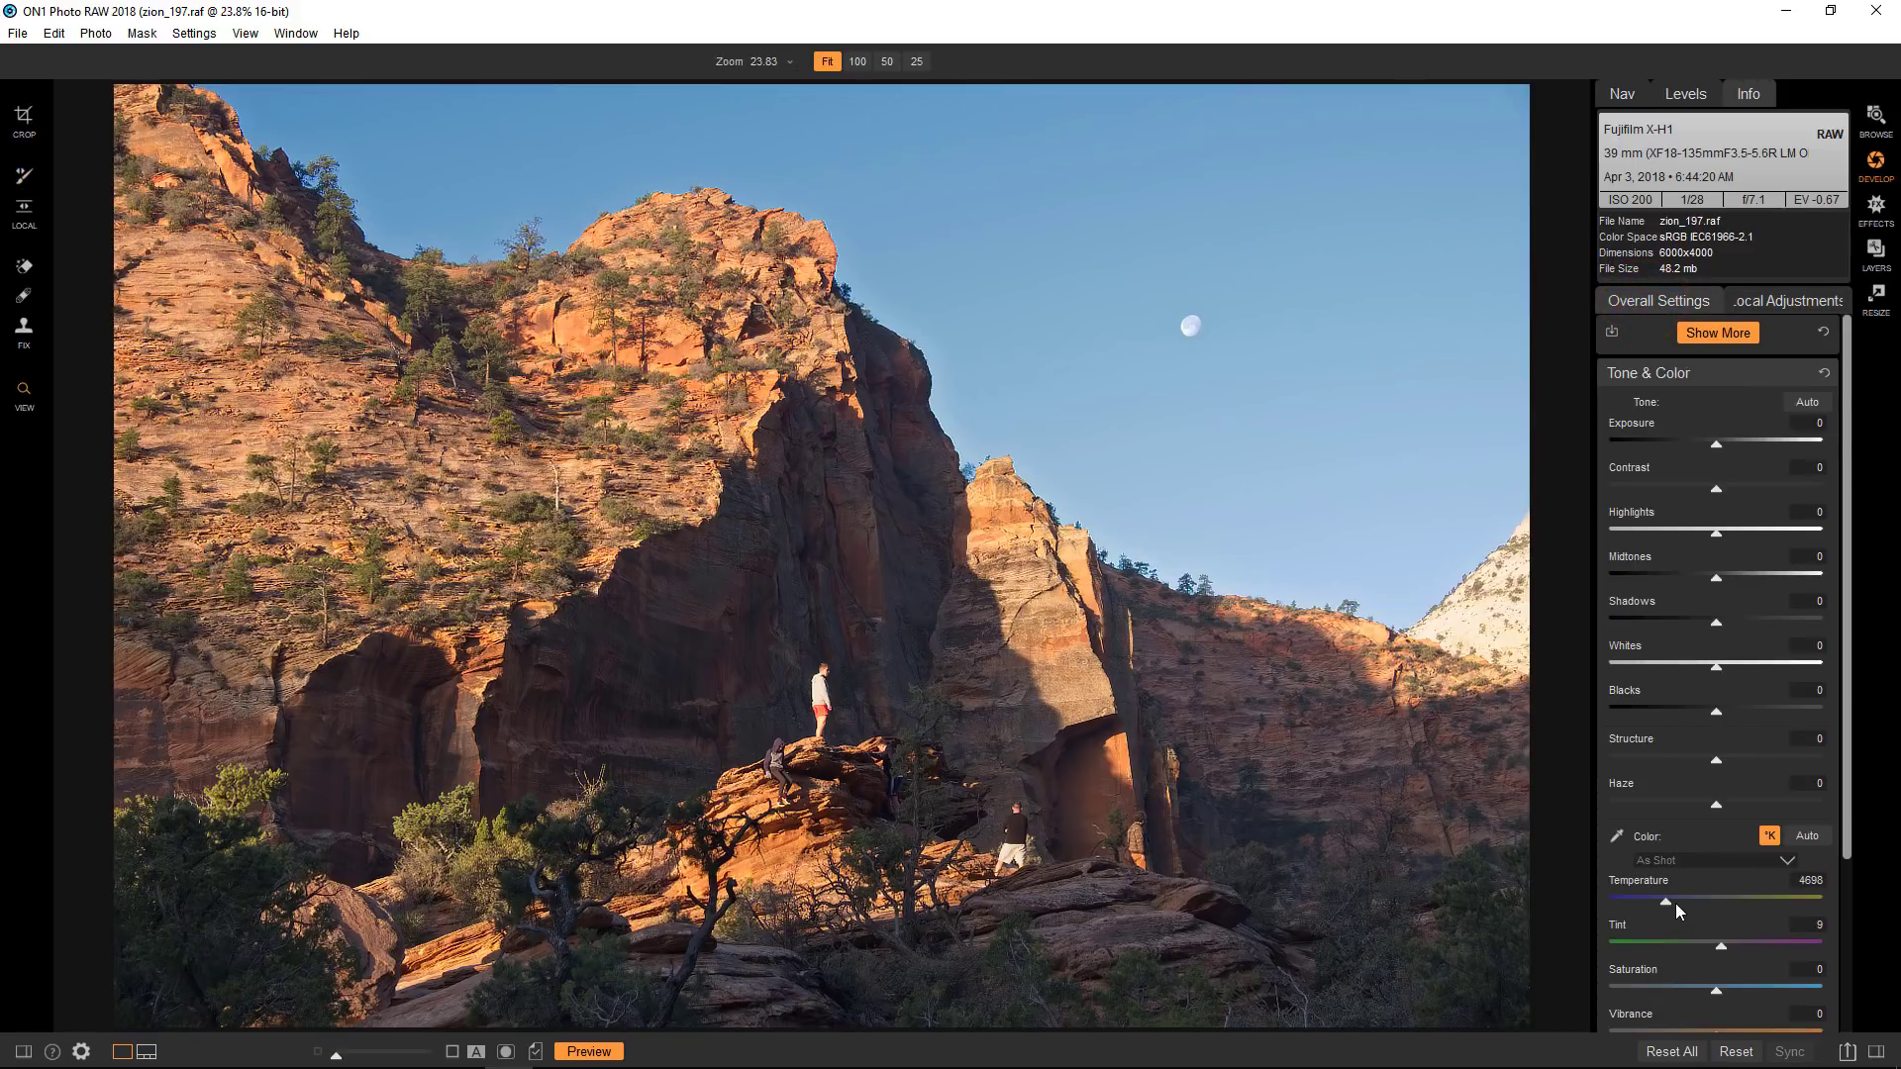
drag(1666, 901, 1673, 901)
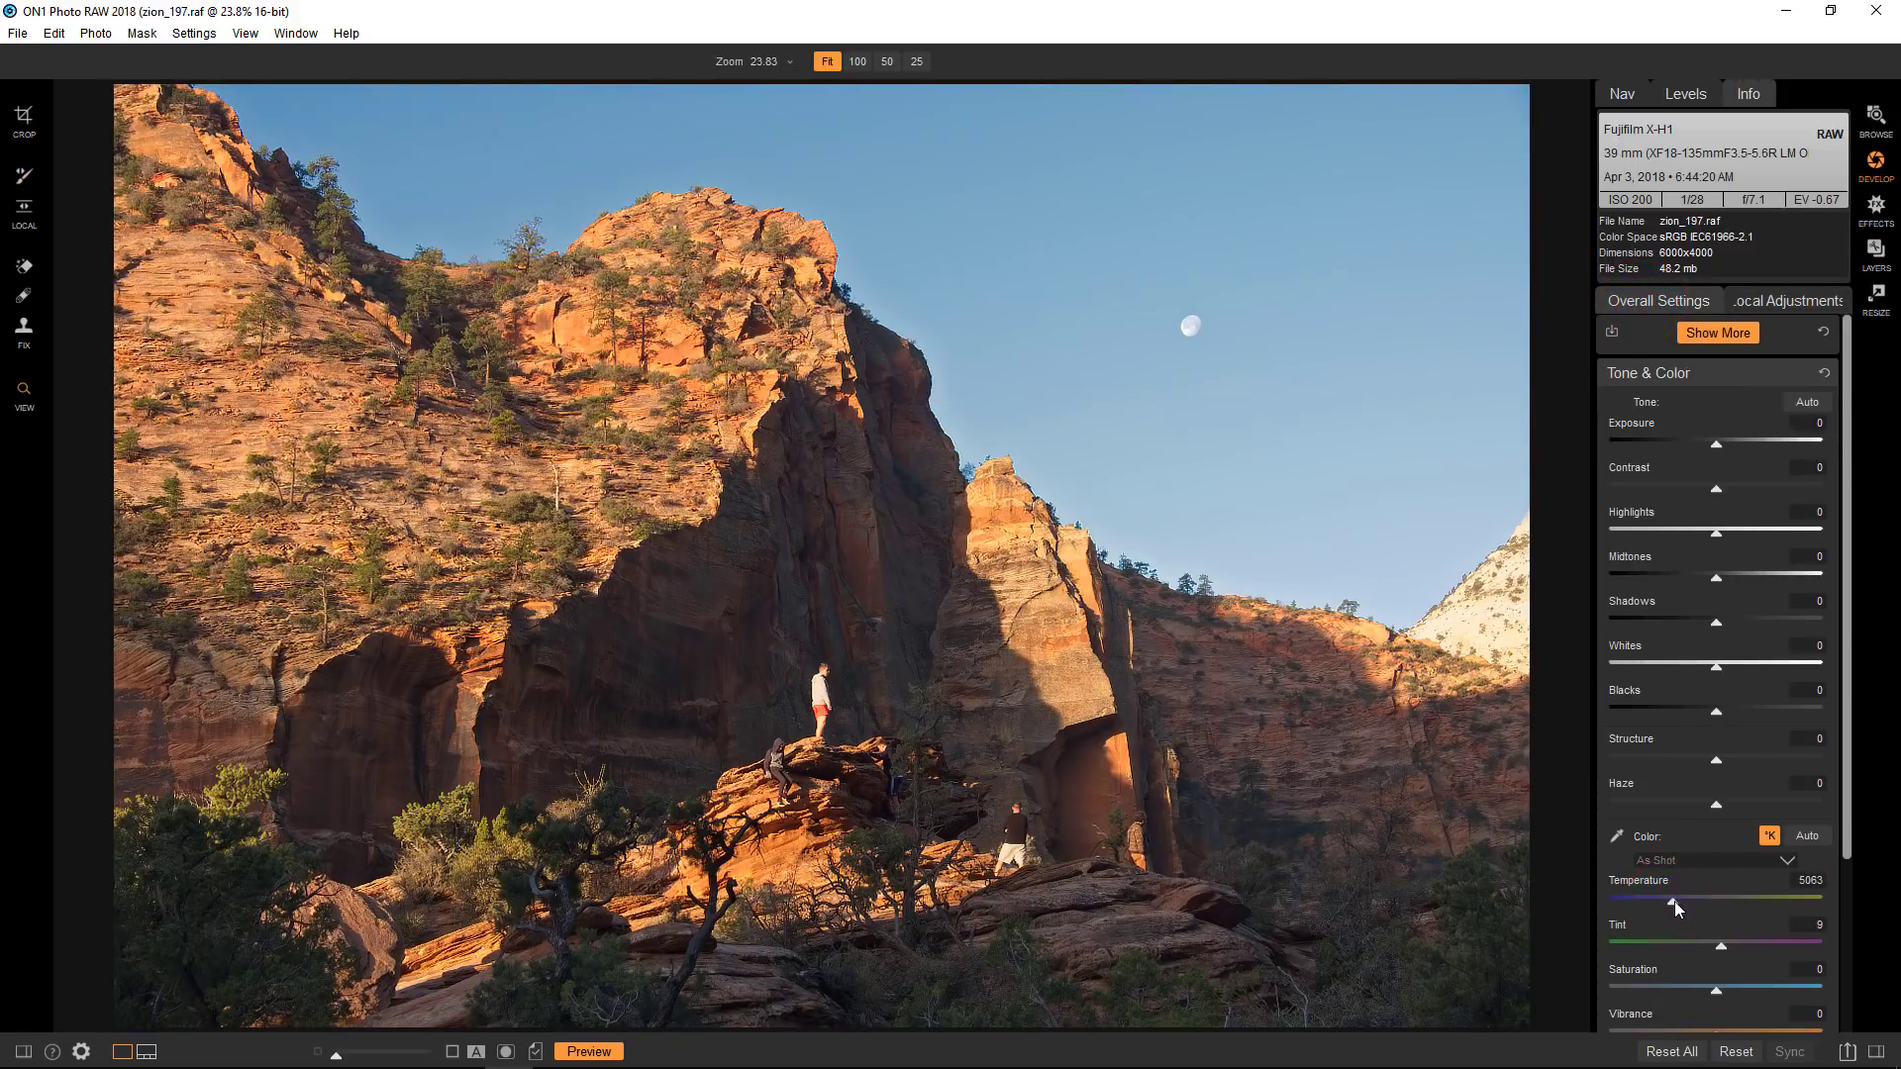
click(1744, 490)
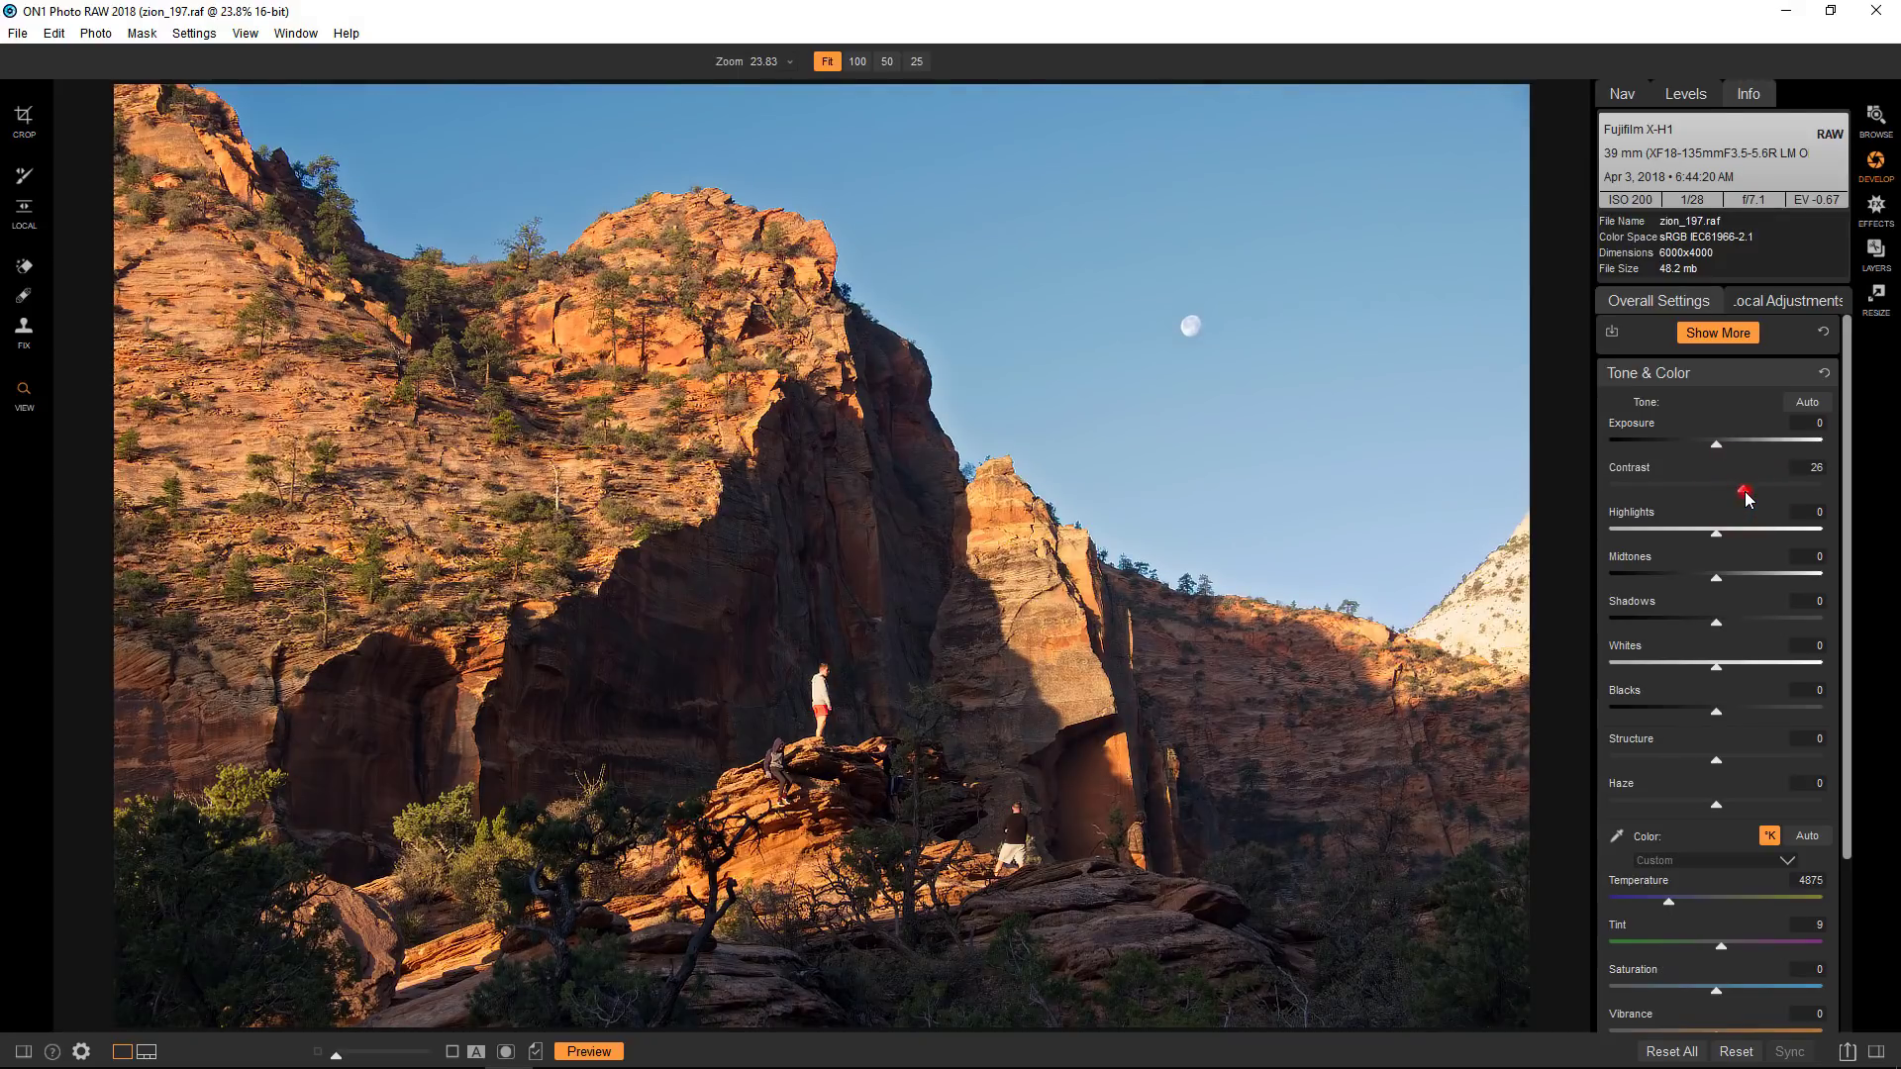
click(1742, 491)
drag(1717, 578, 1687, 632)
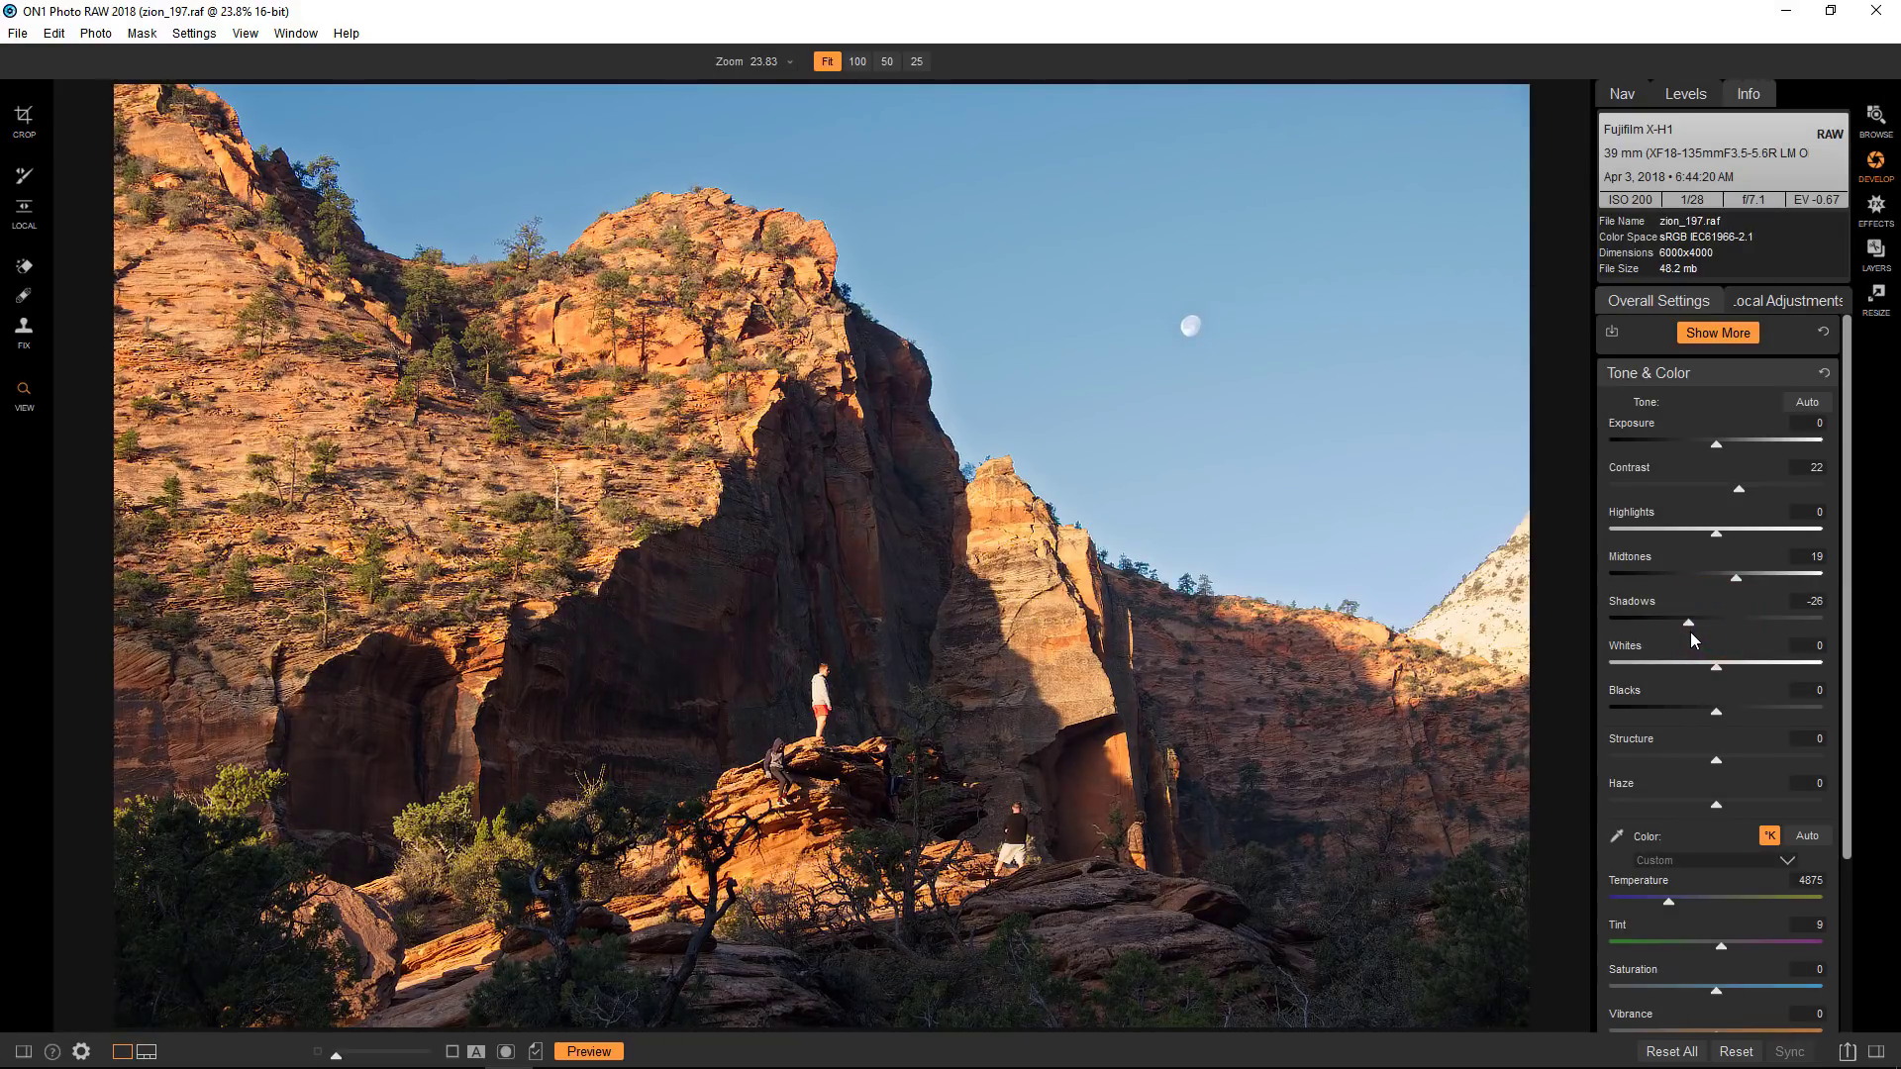
Add a Vignette filter using the Subtle preset (Brightness -25, Size 40, Roundness -20)
click(1874, 212)
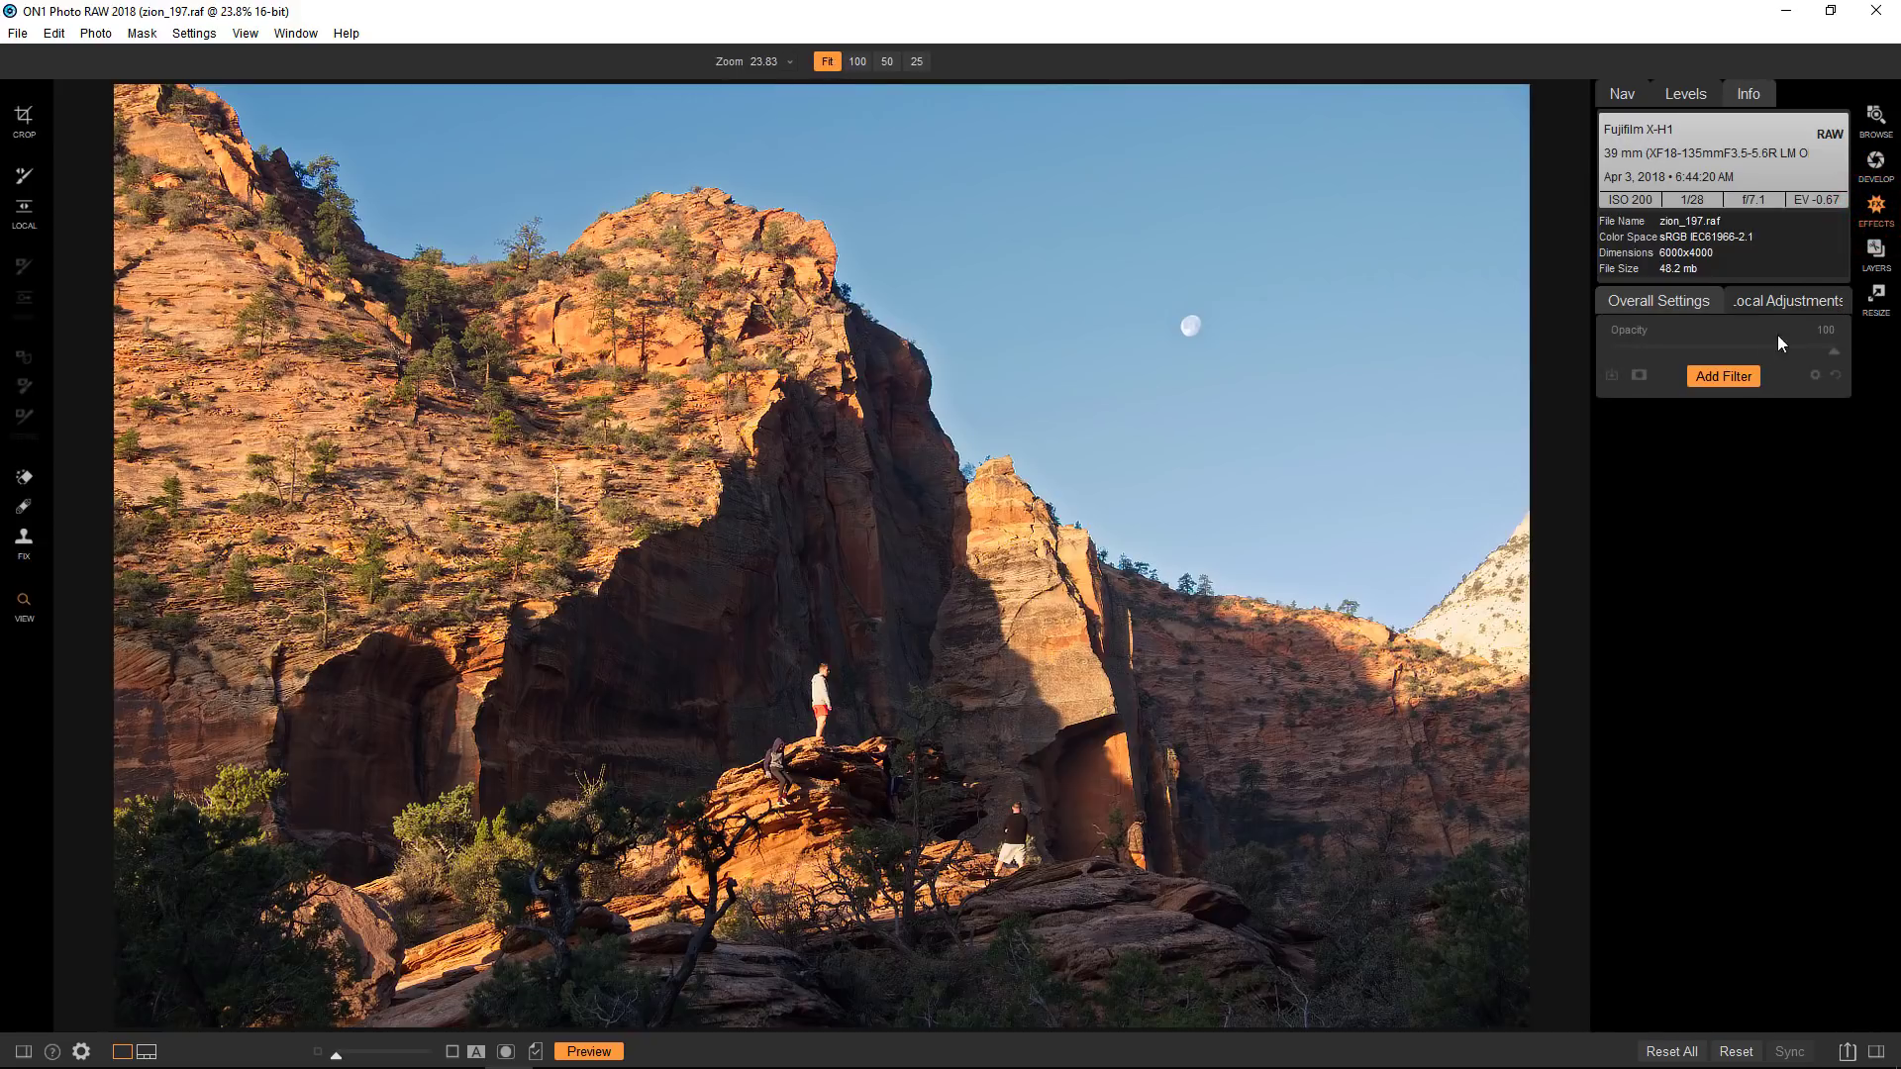
click(1732, 383)
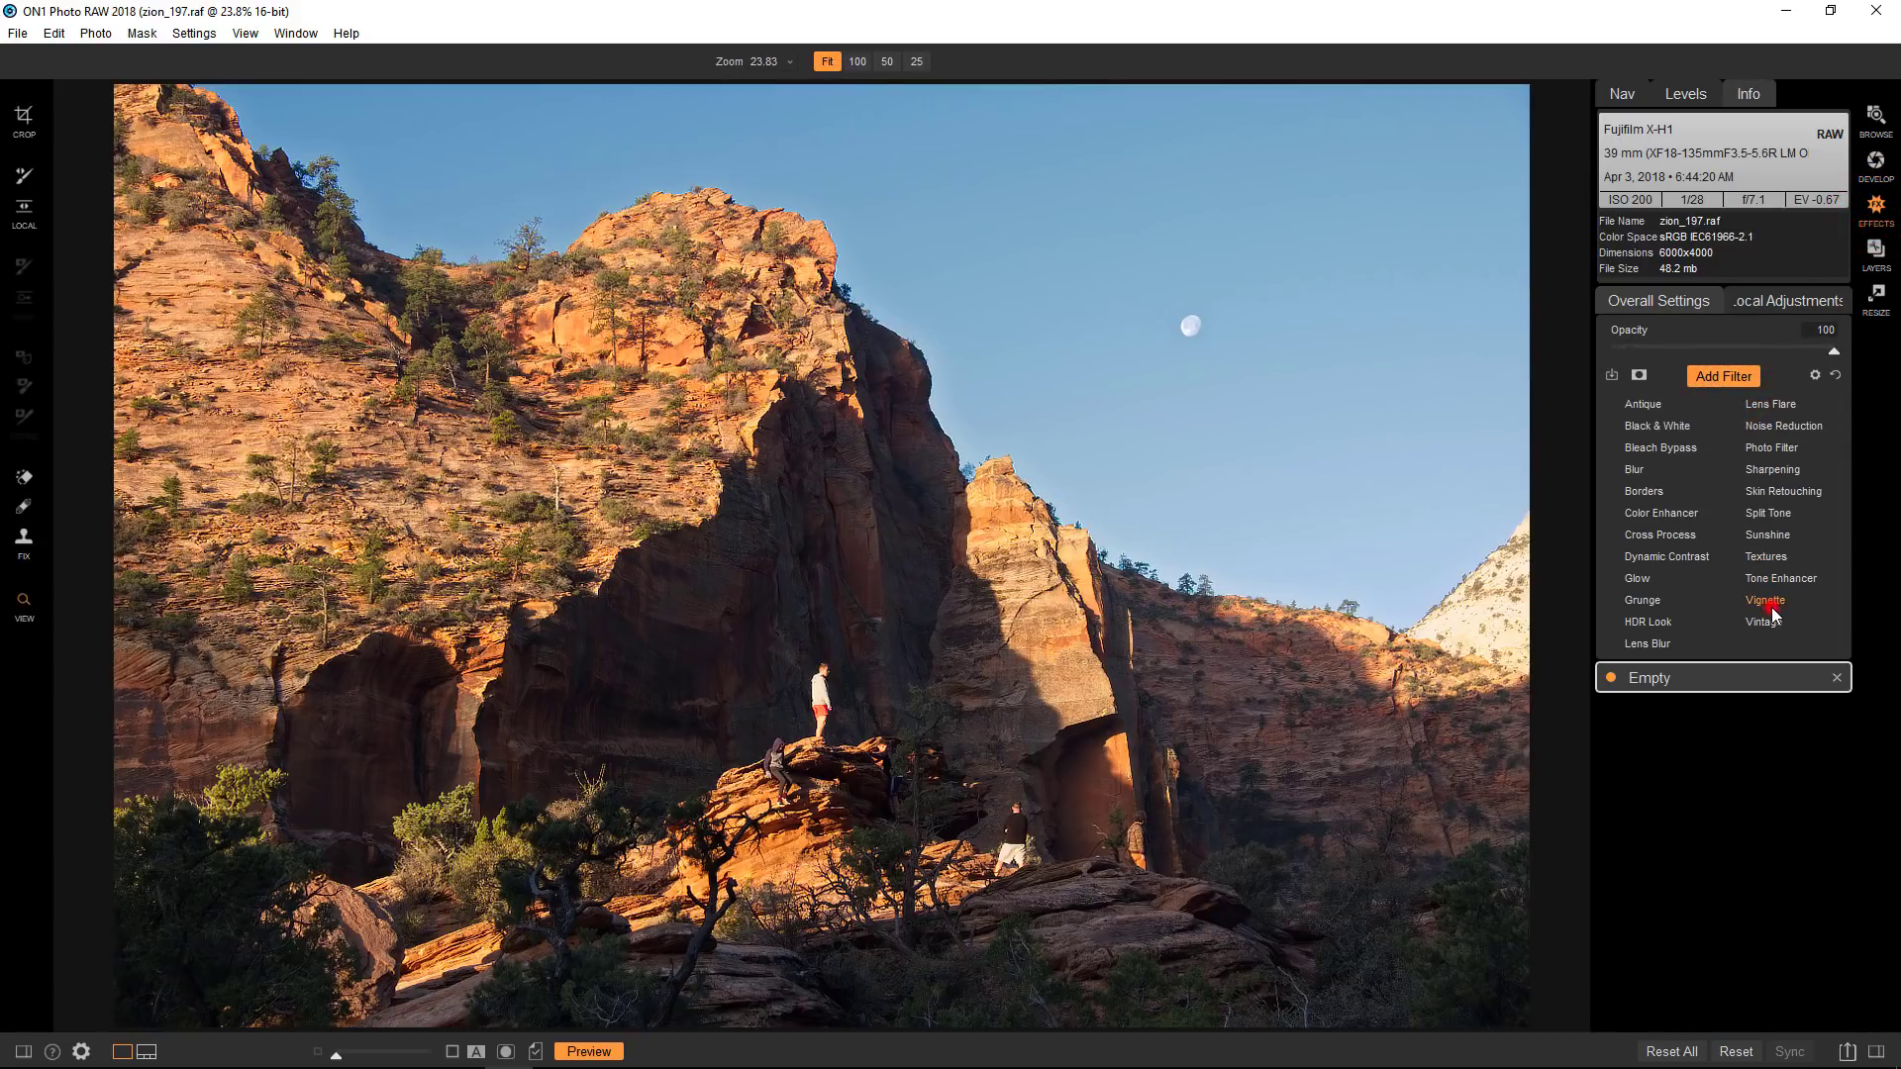
click(1765, 602)
click(1668, 508)
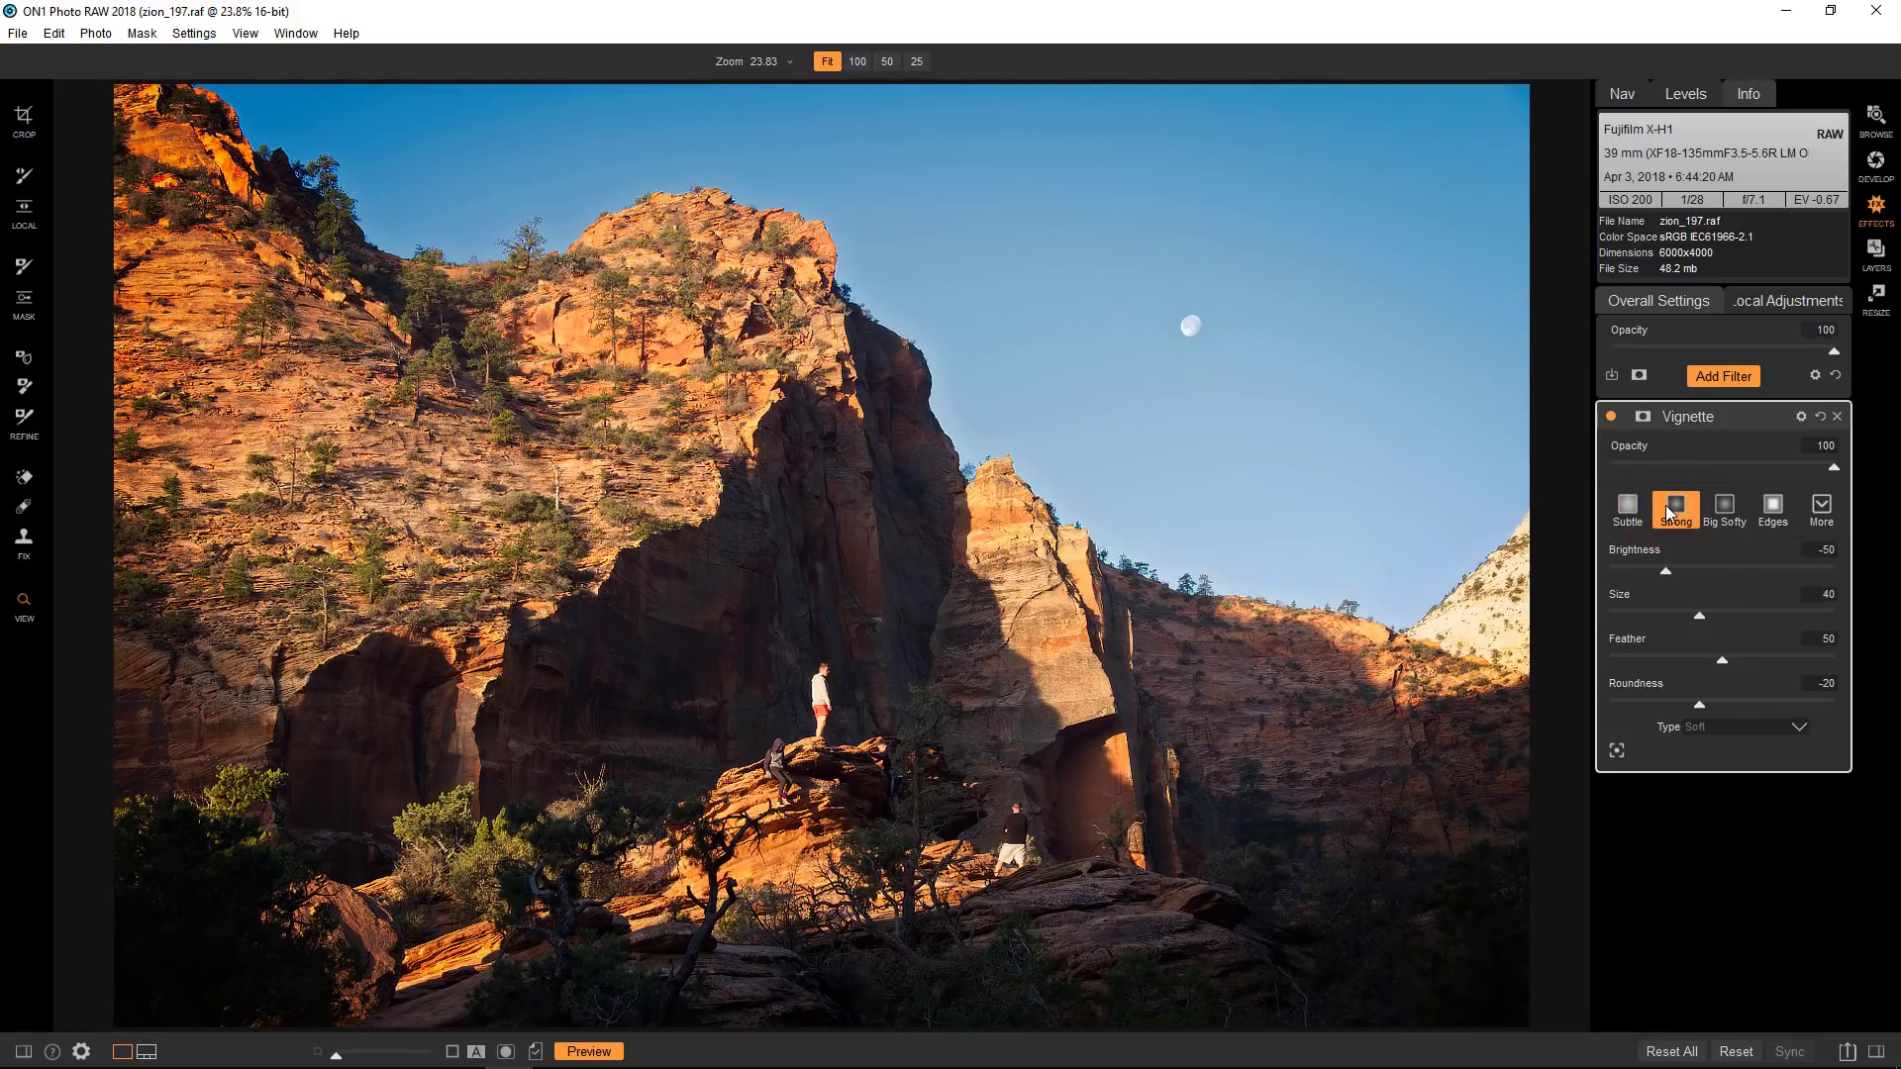
click(1622, 509)
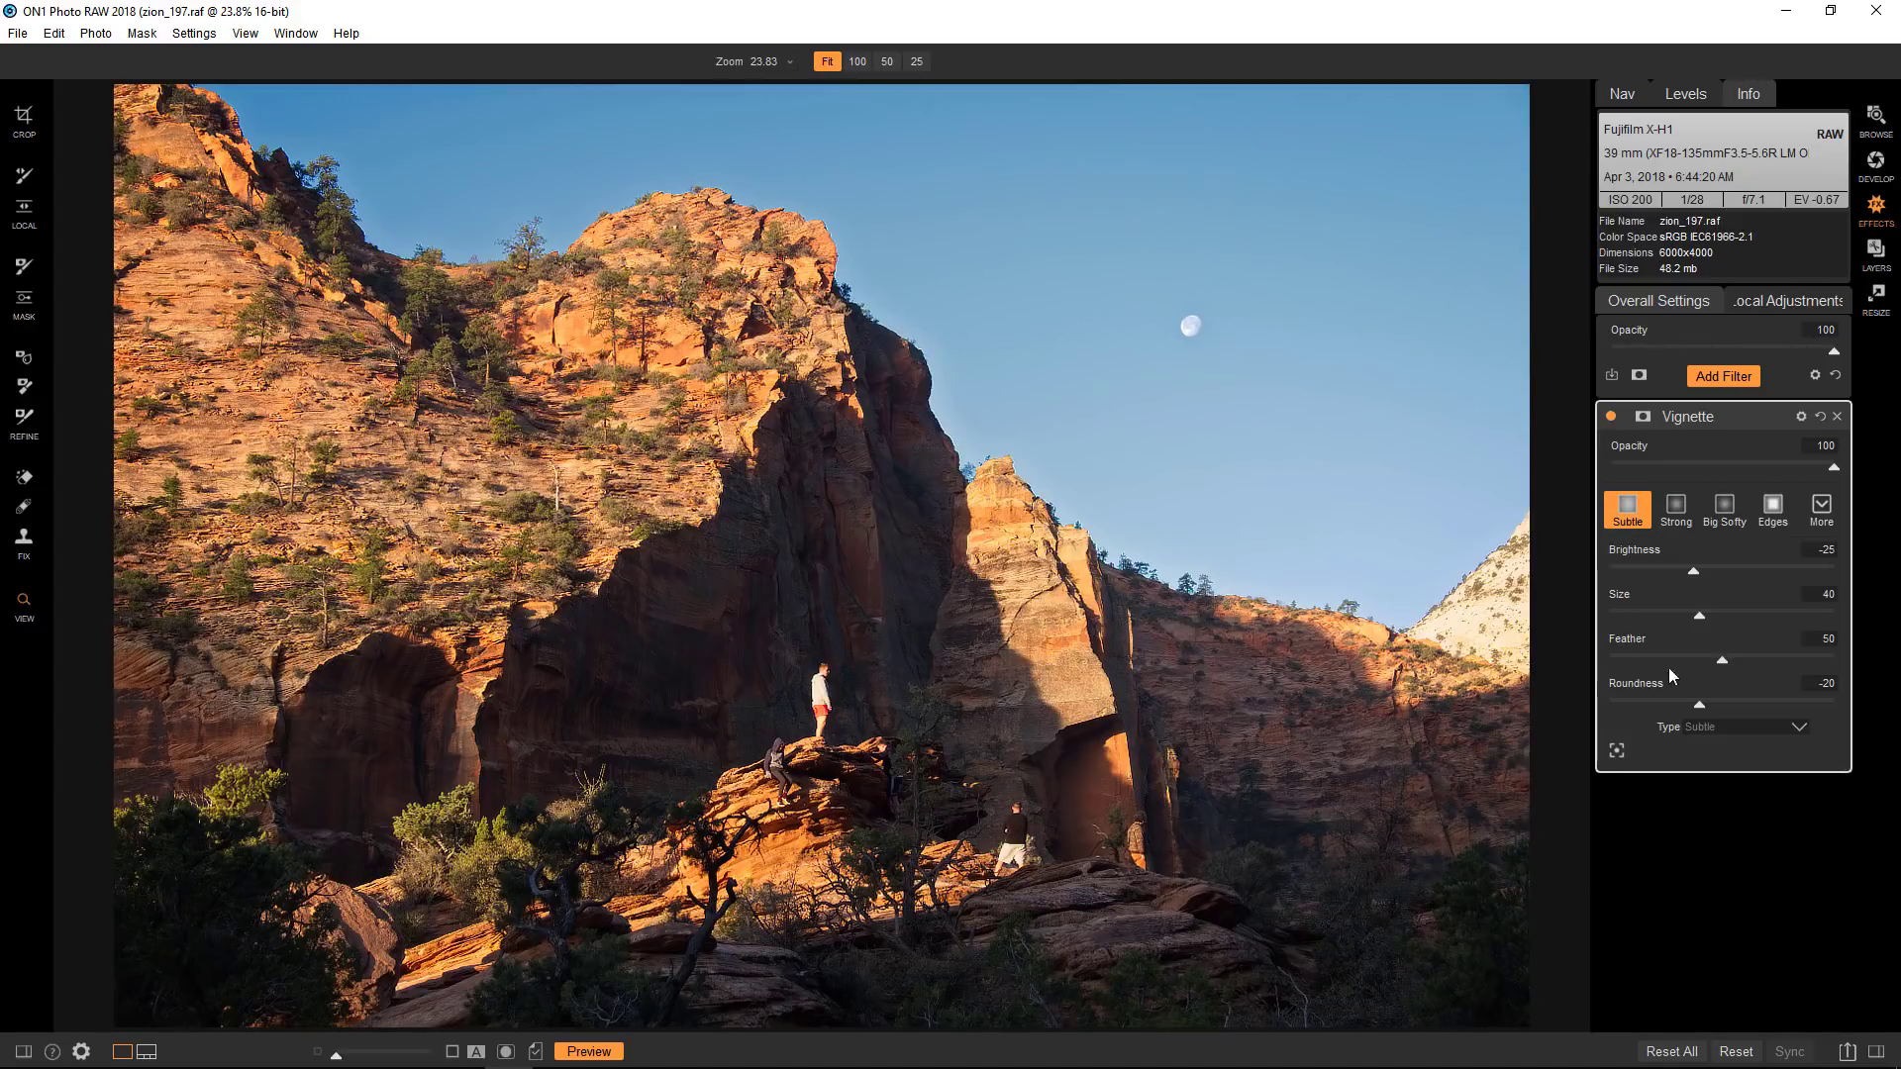
Place a Linear Bottom gradient mask across the middle of the photo on the vignette
click(22, 306)
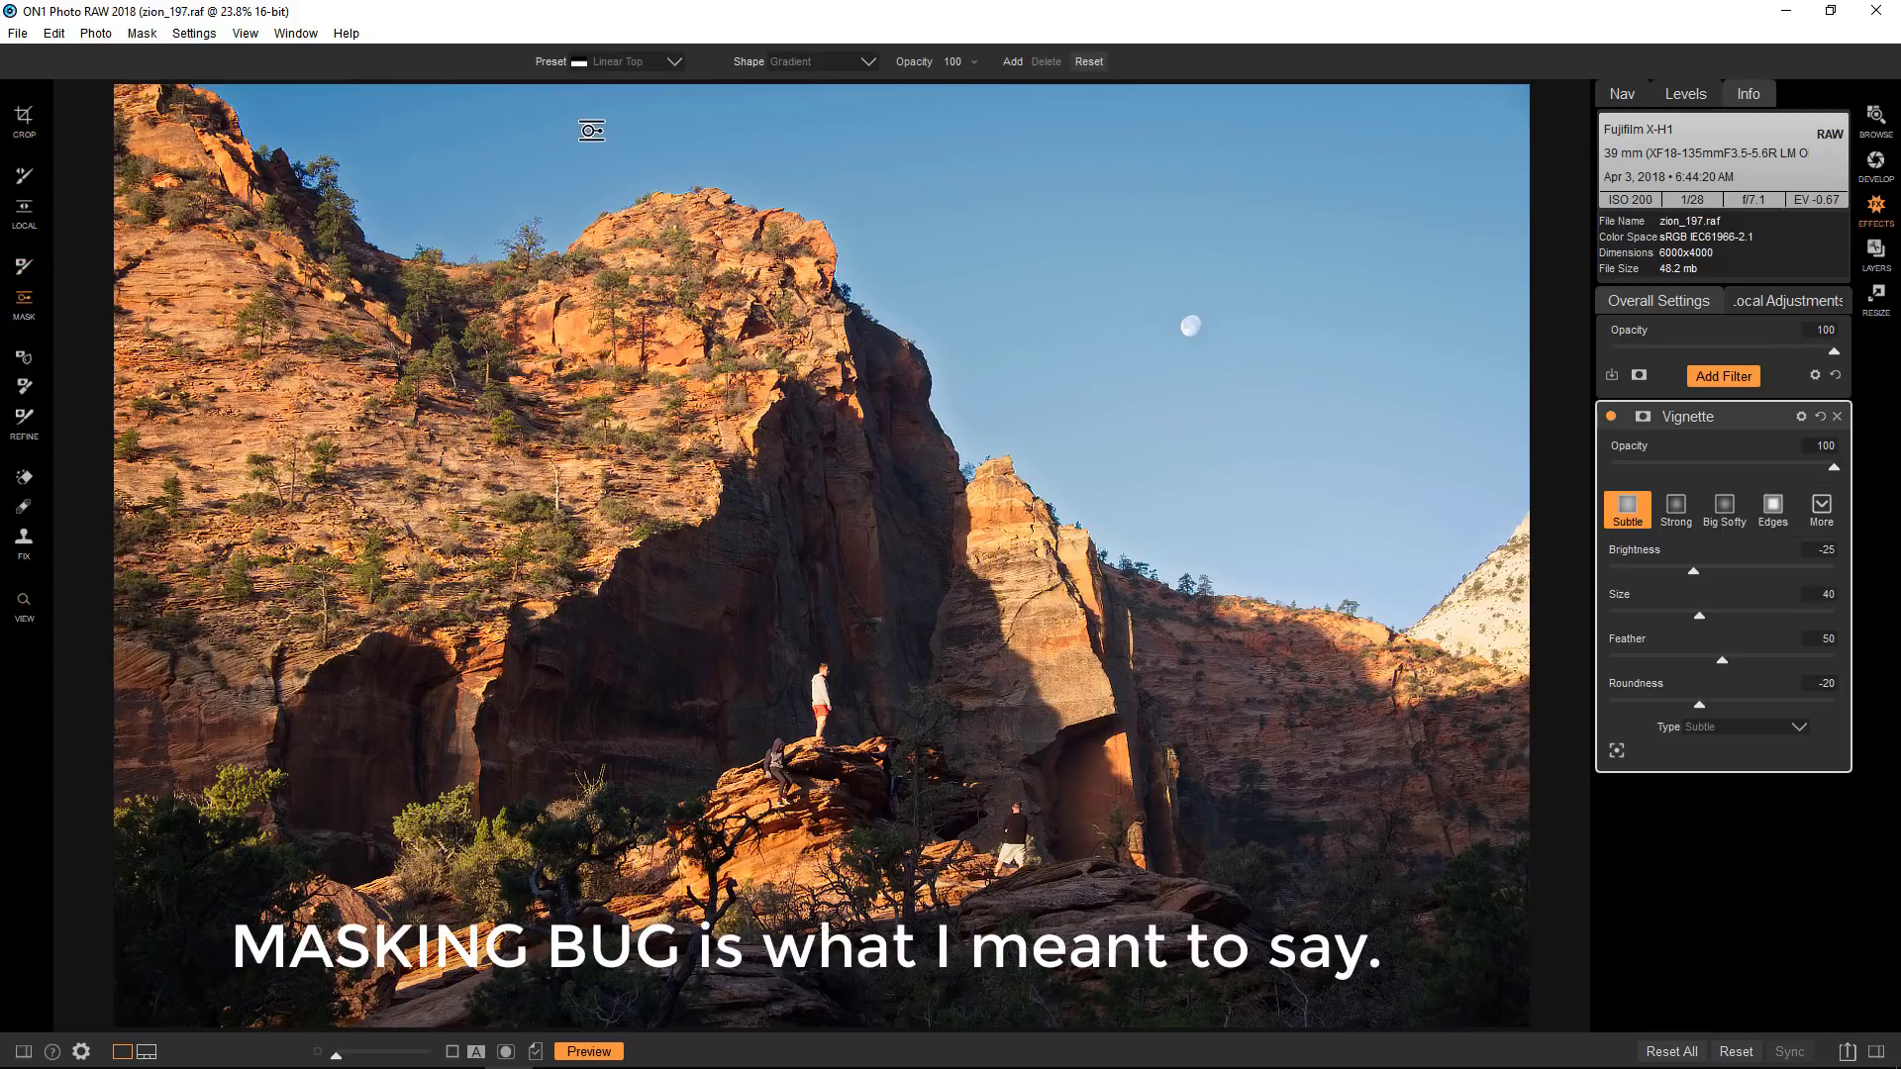
click(675, 63)
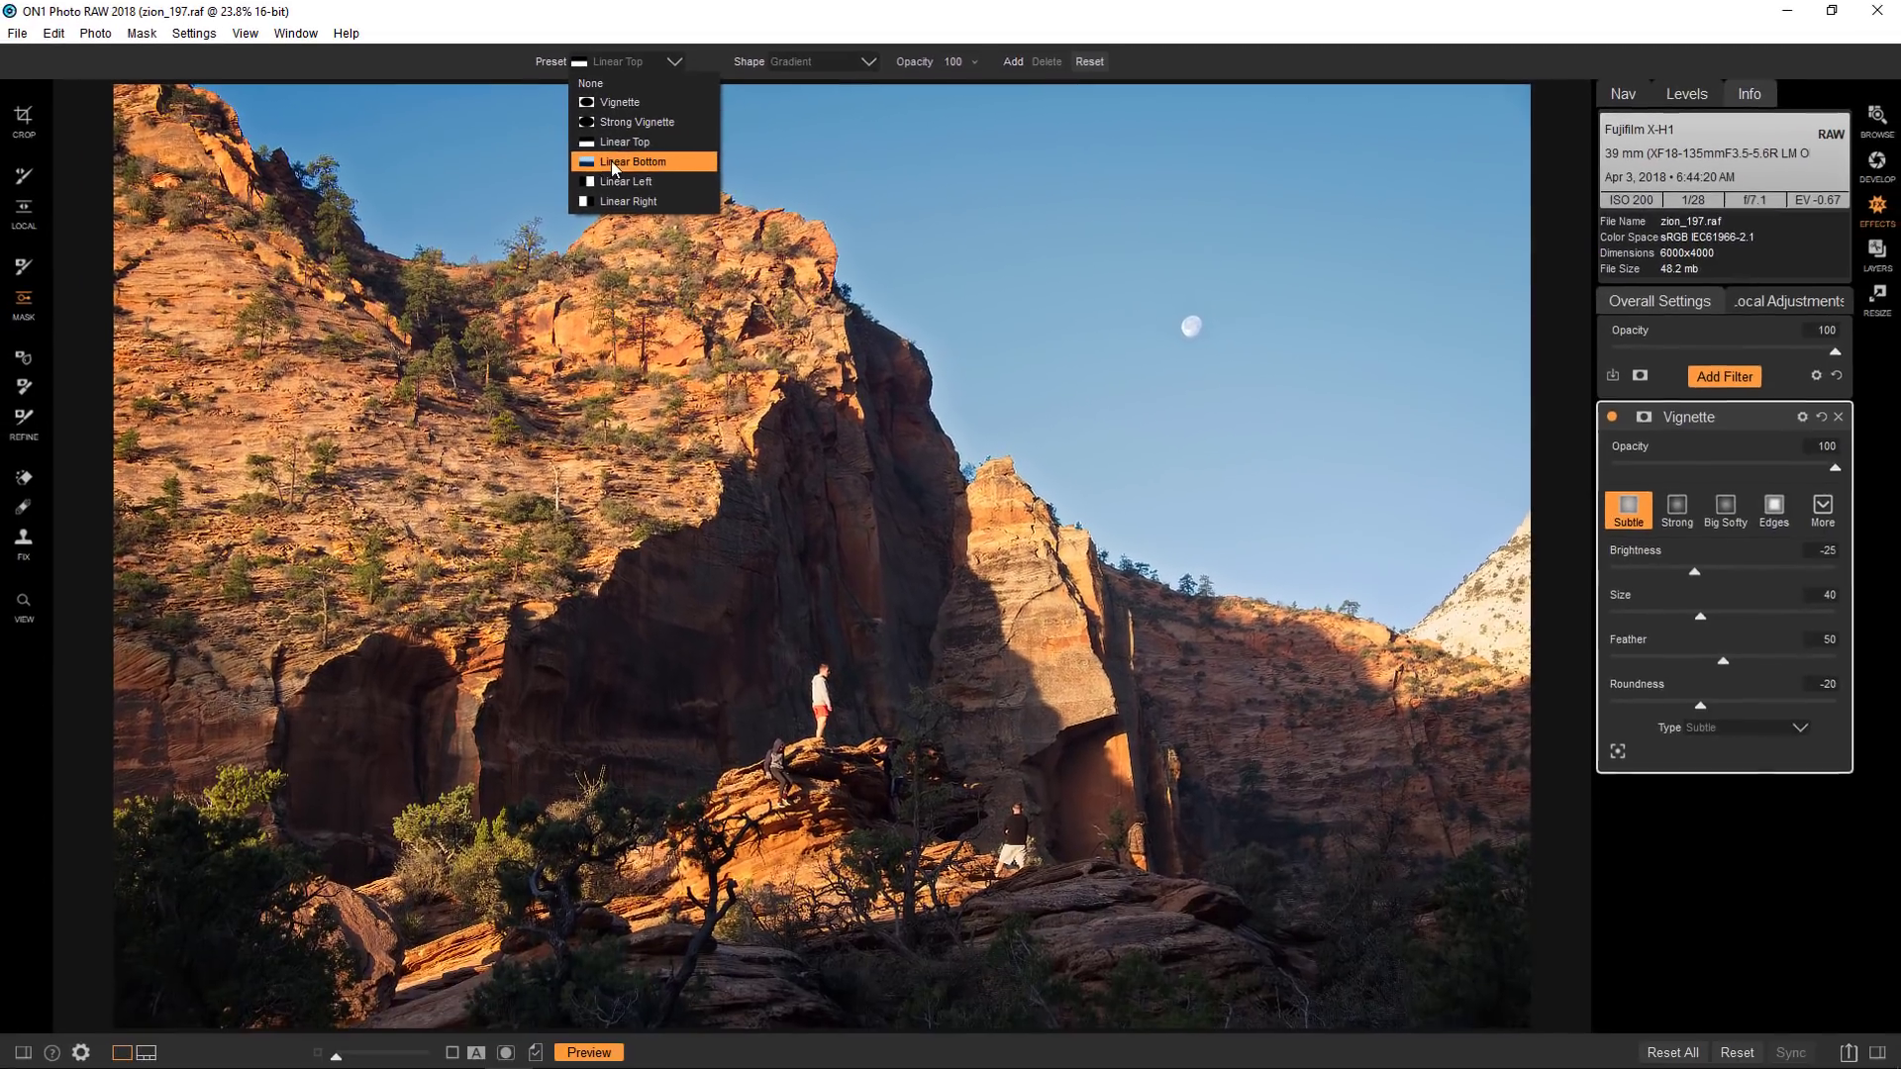
click(614, 164)
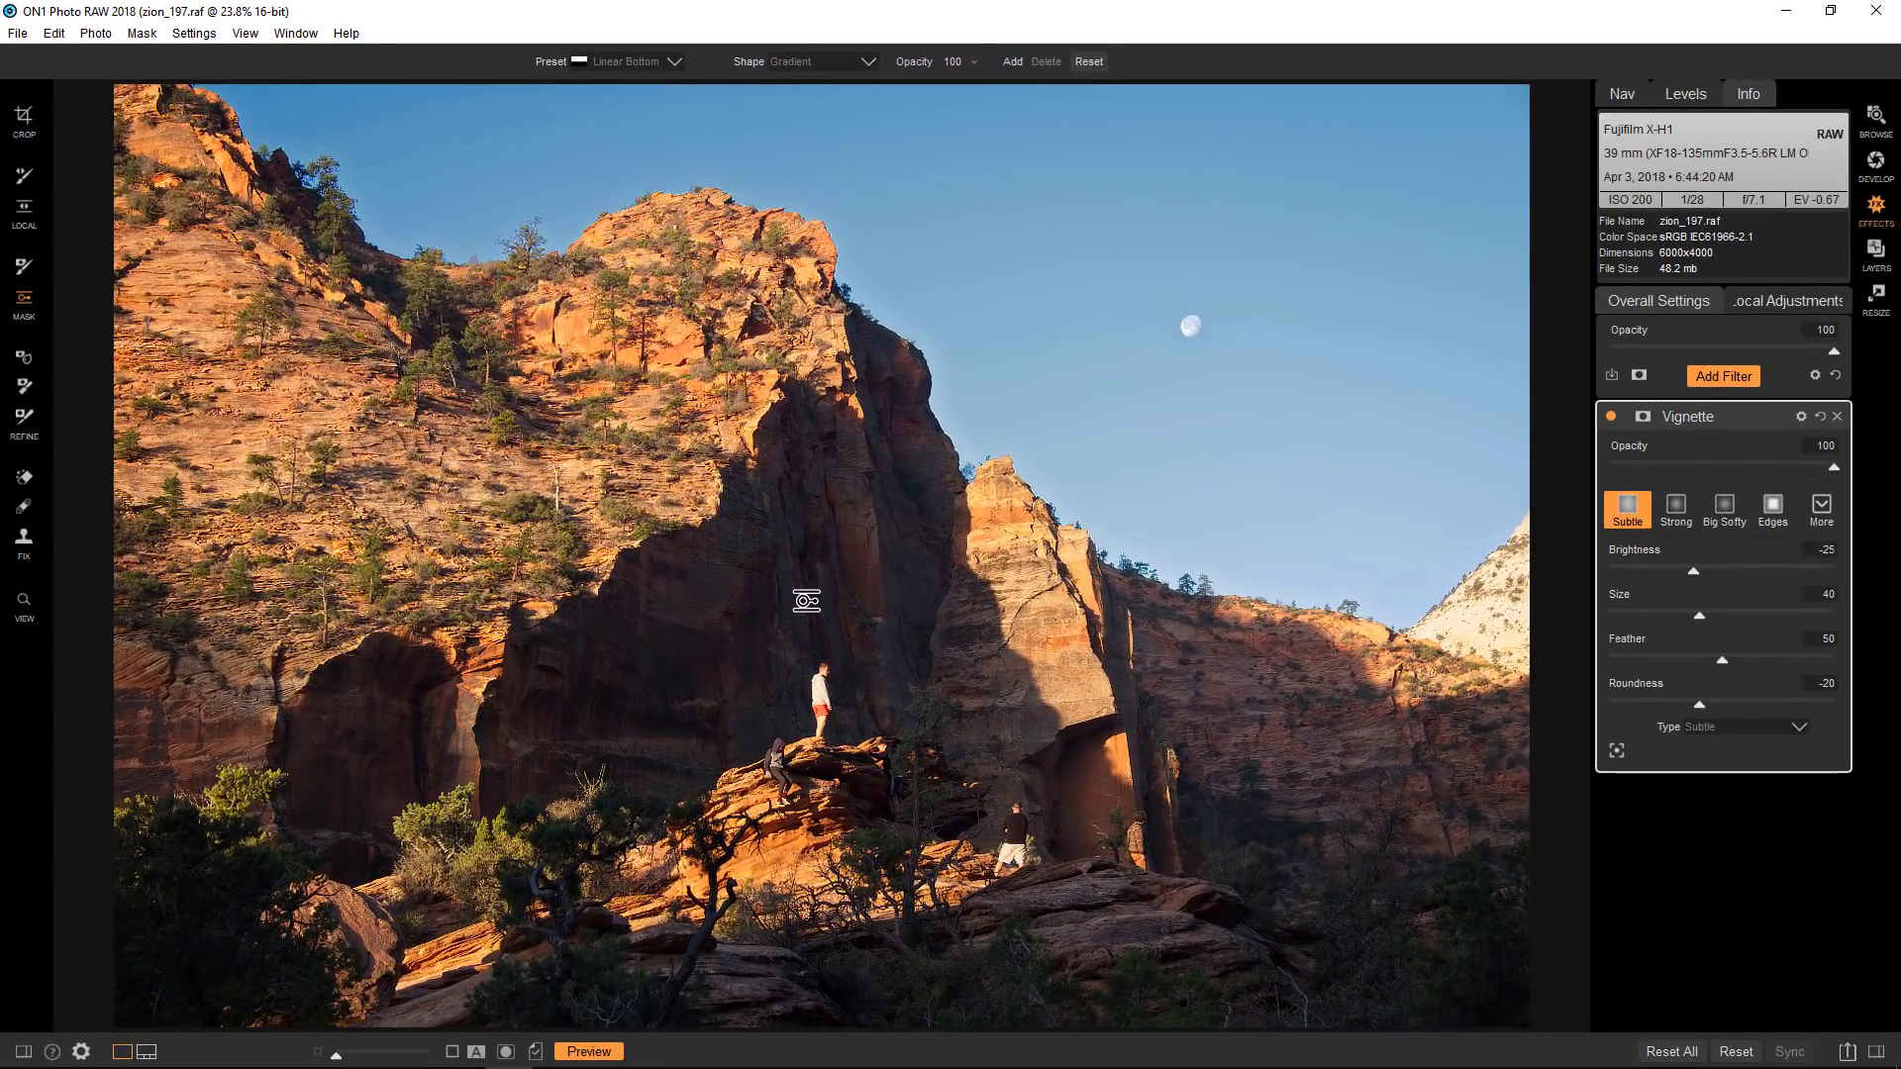
click(809, 611)
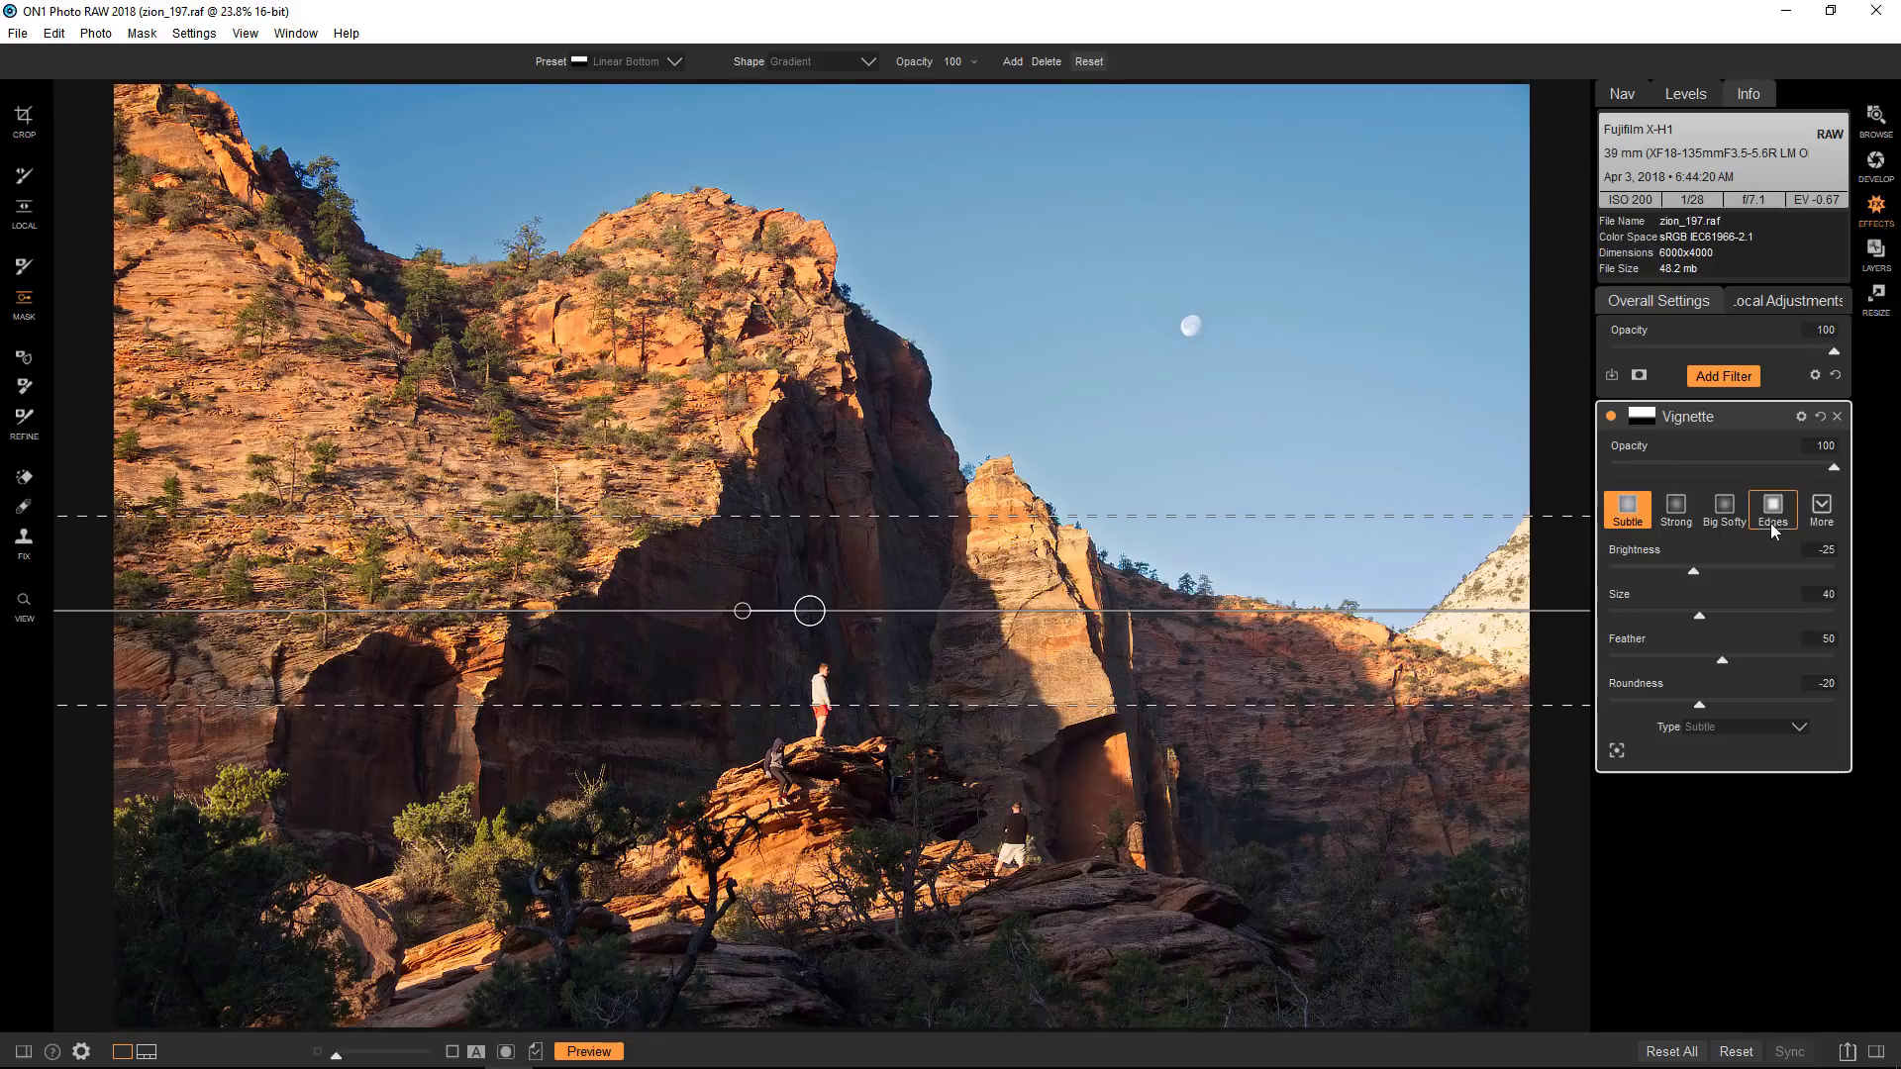
Preview the vignette's gradient mask in black and white, then return to the normal photo view
click(1651, 421)
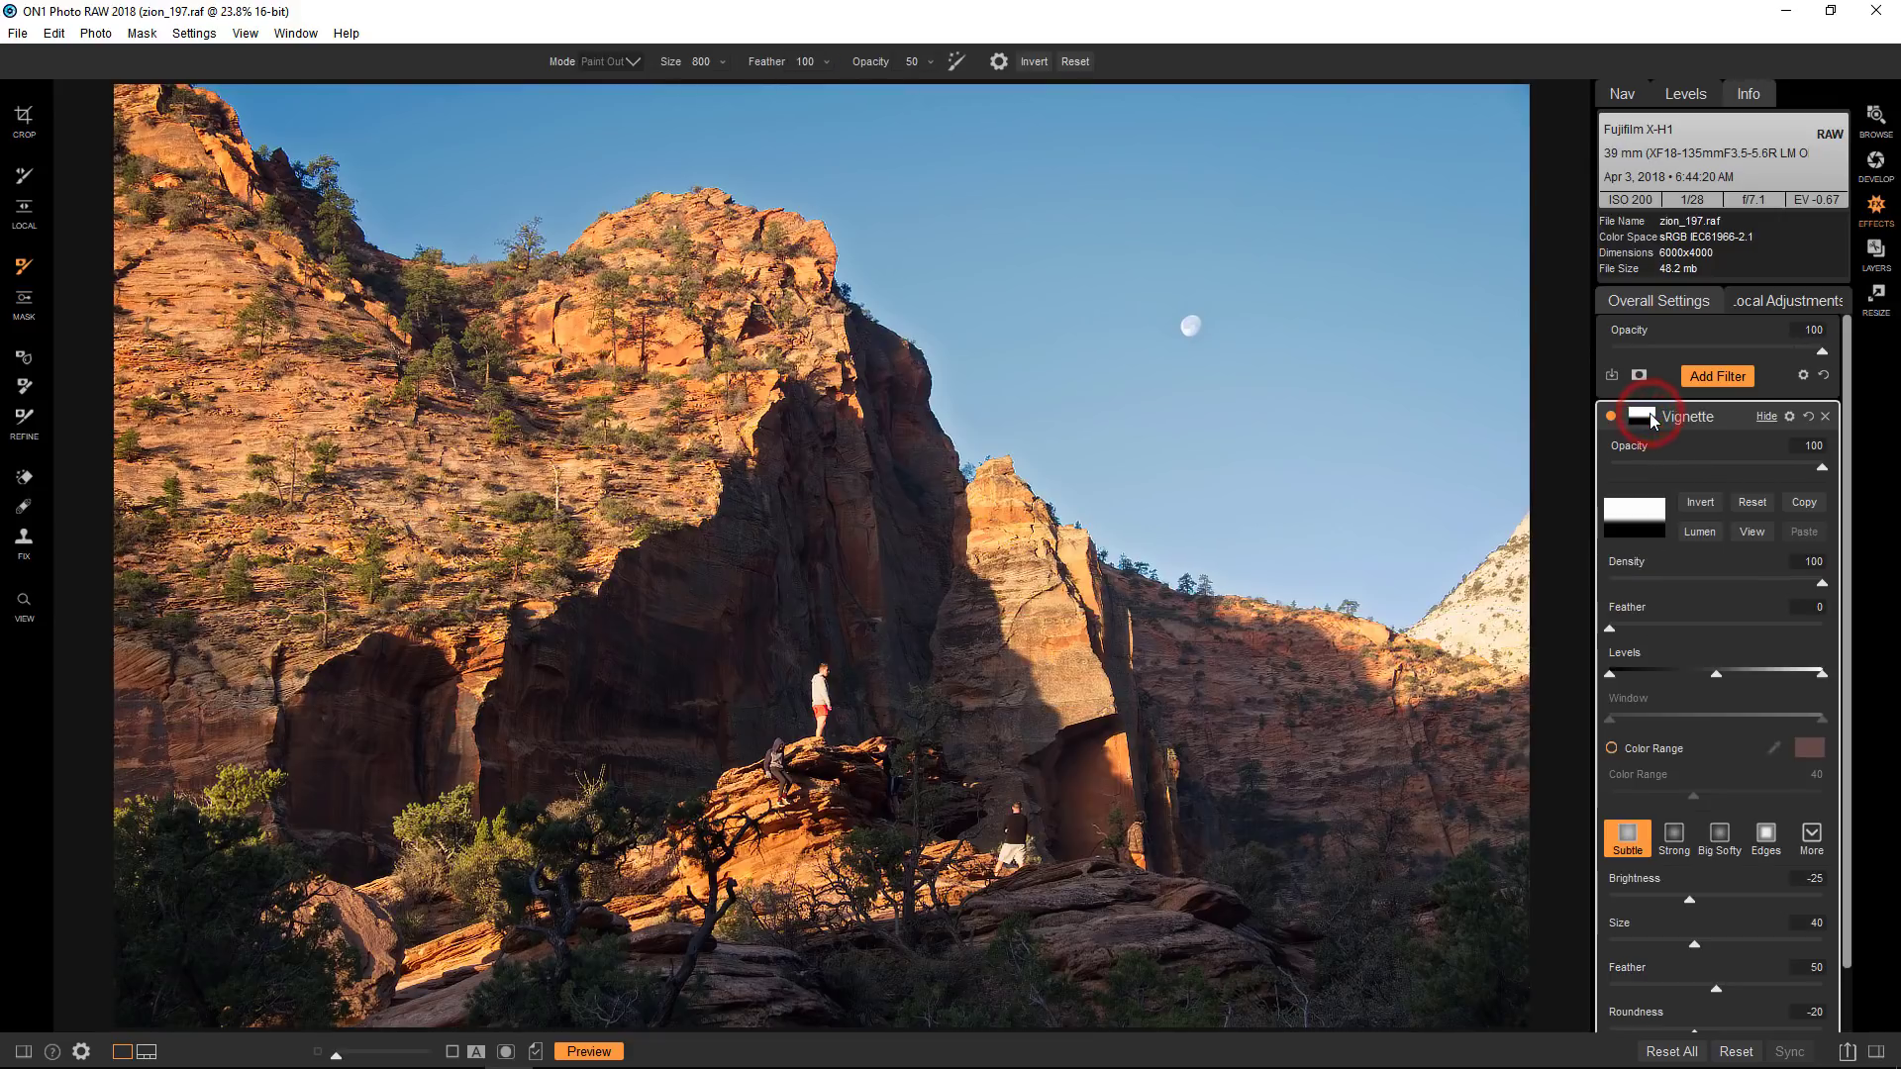
click(1754, 533)
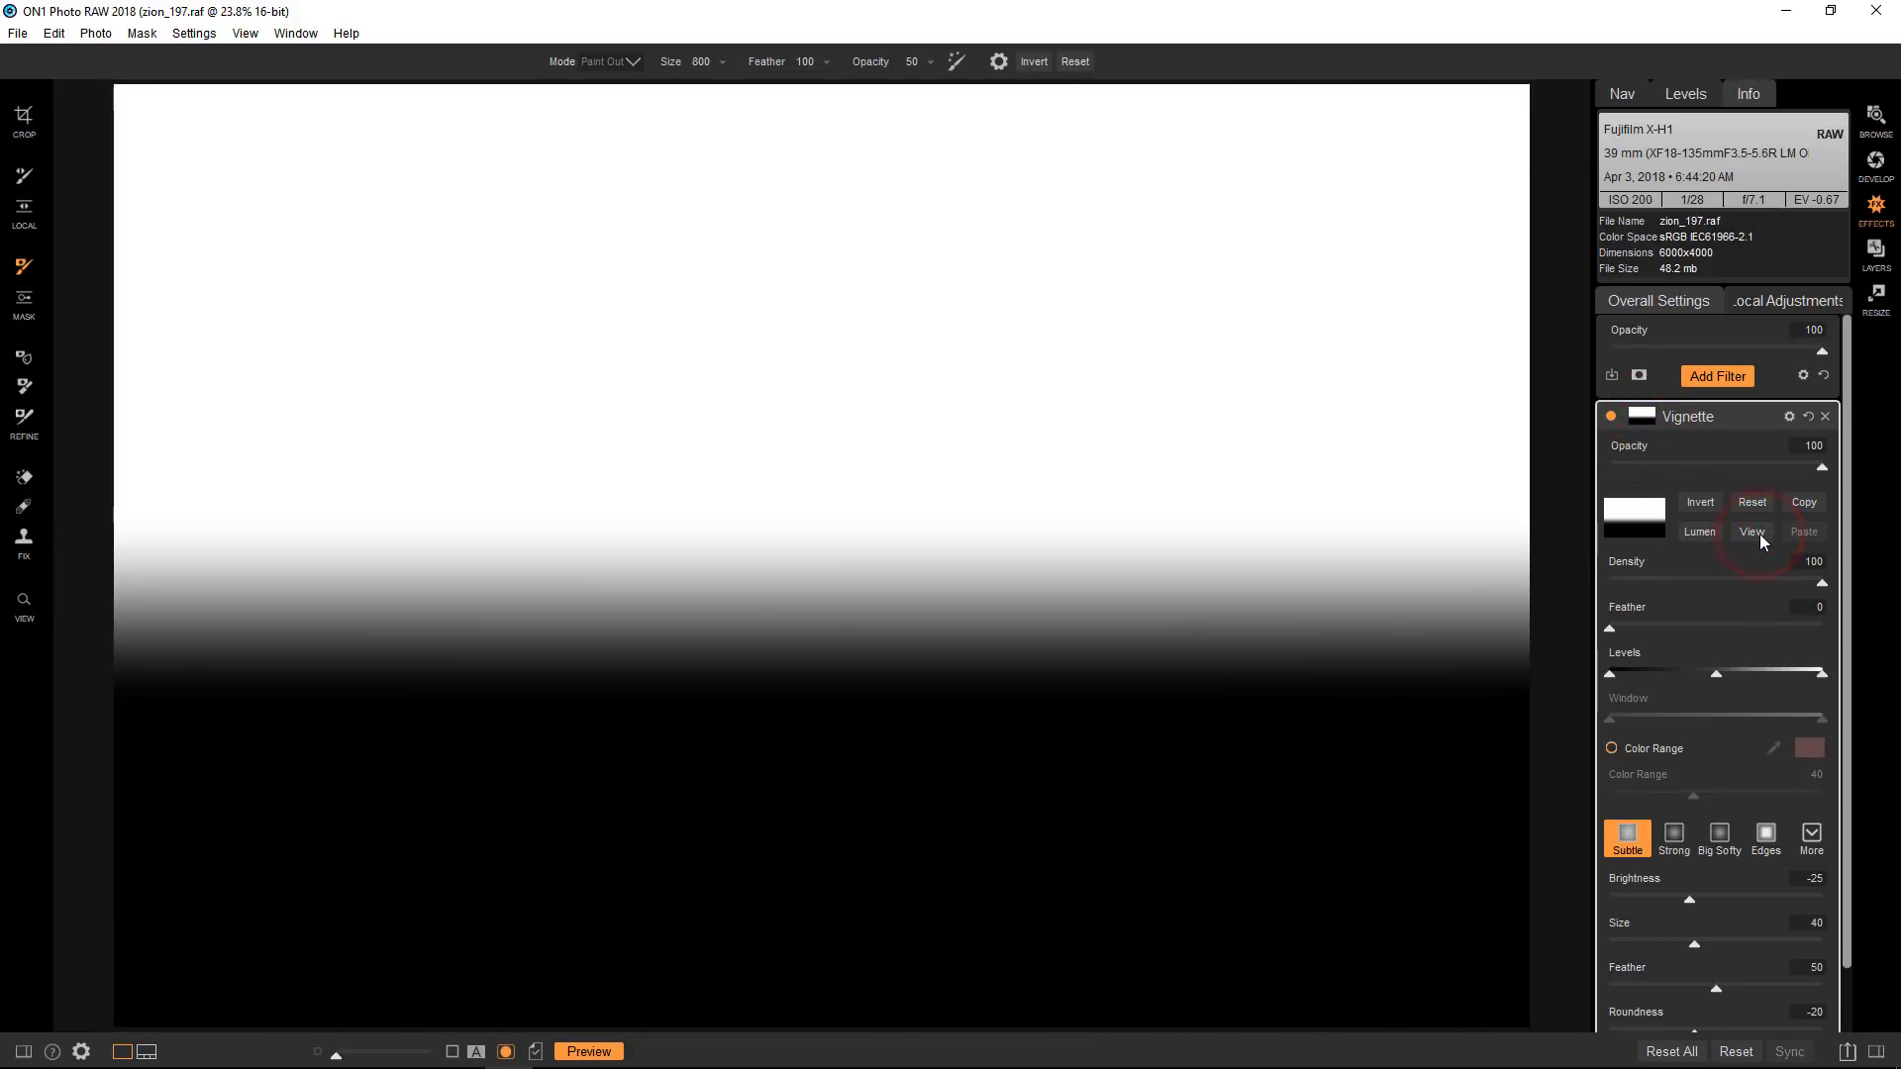
click(1760, 532)
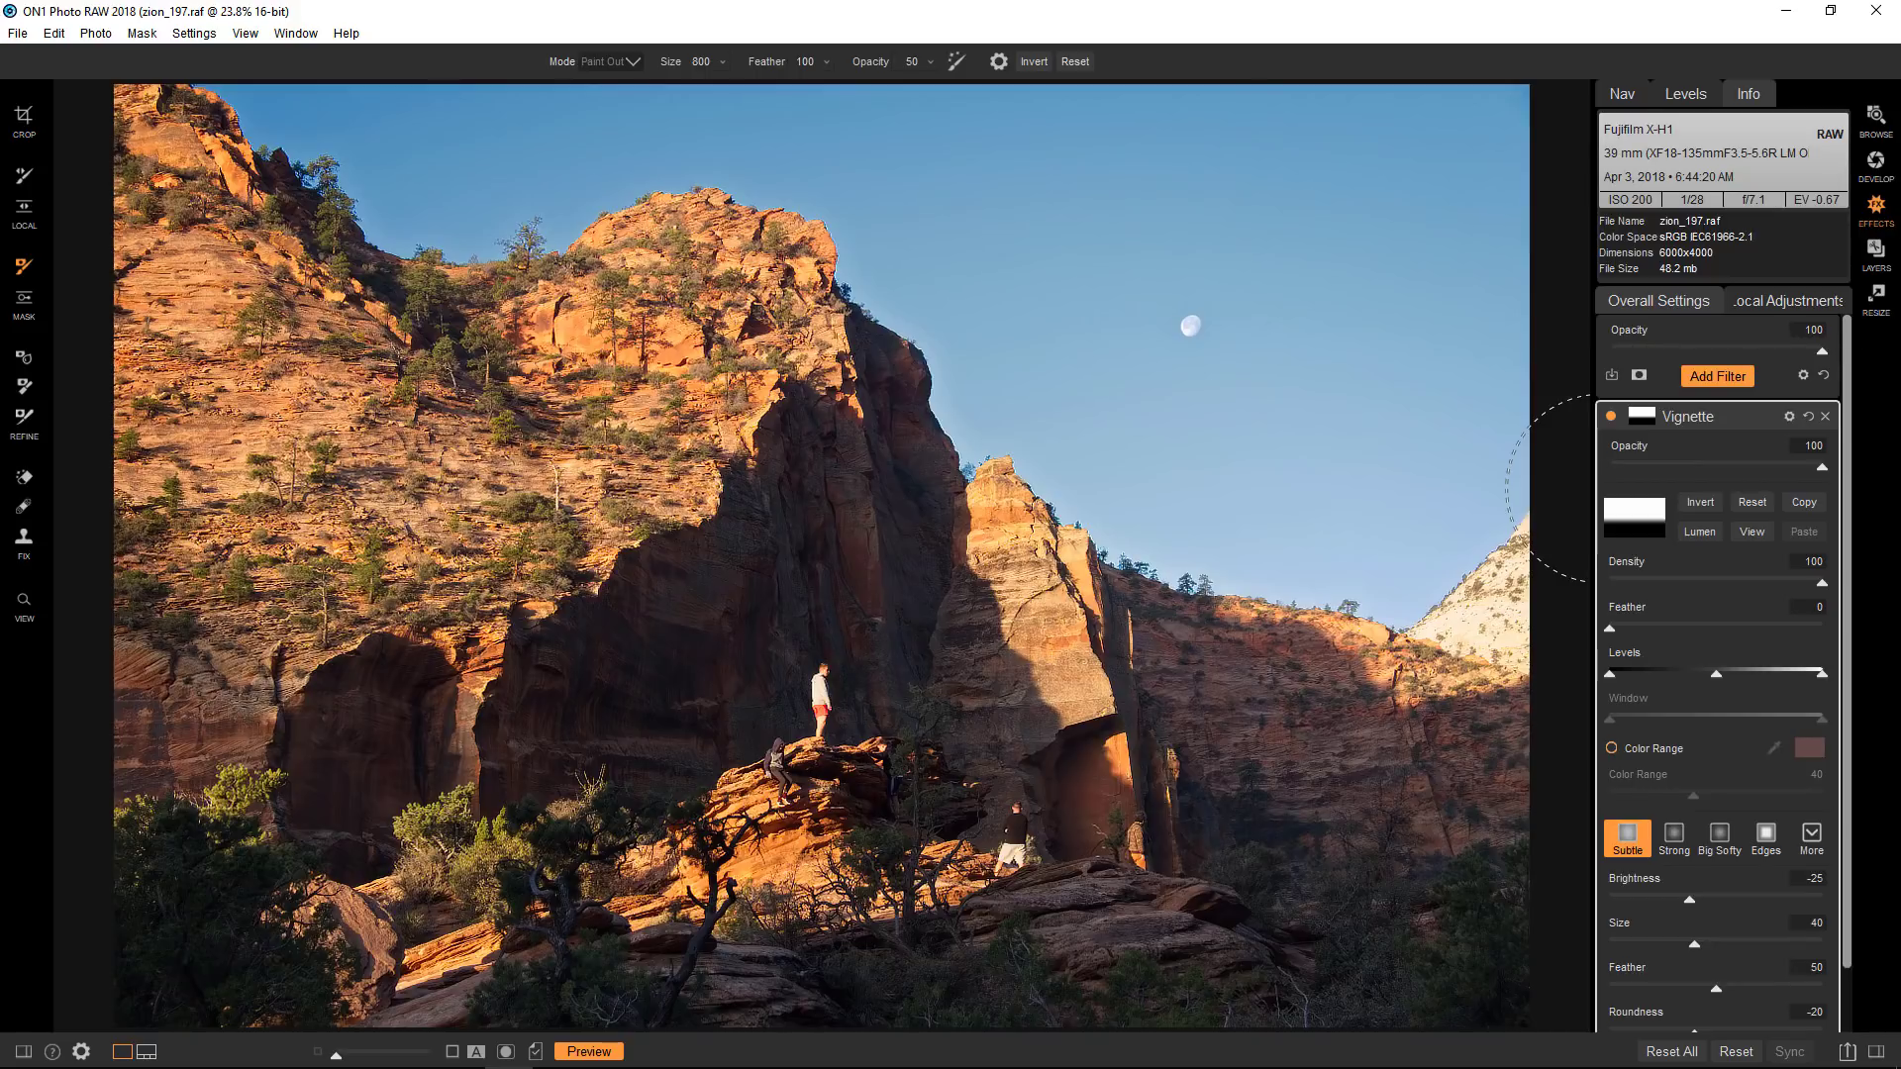
Return to Browse and show the Work Files folder as a thumbnail grid
click(1885, 119)
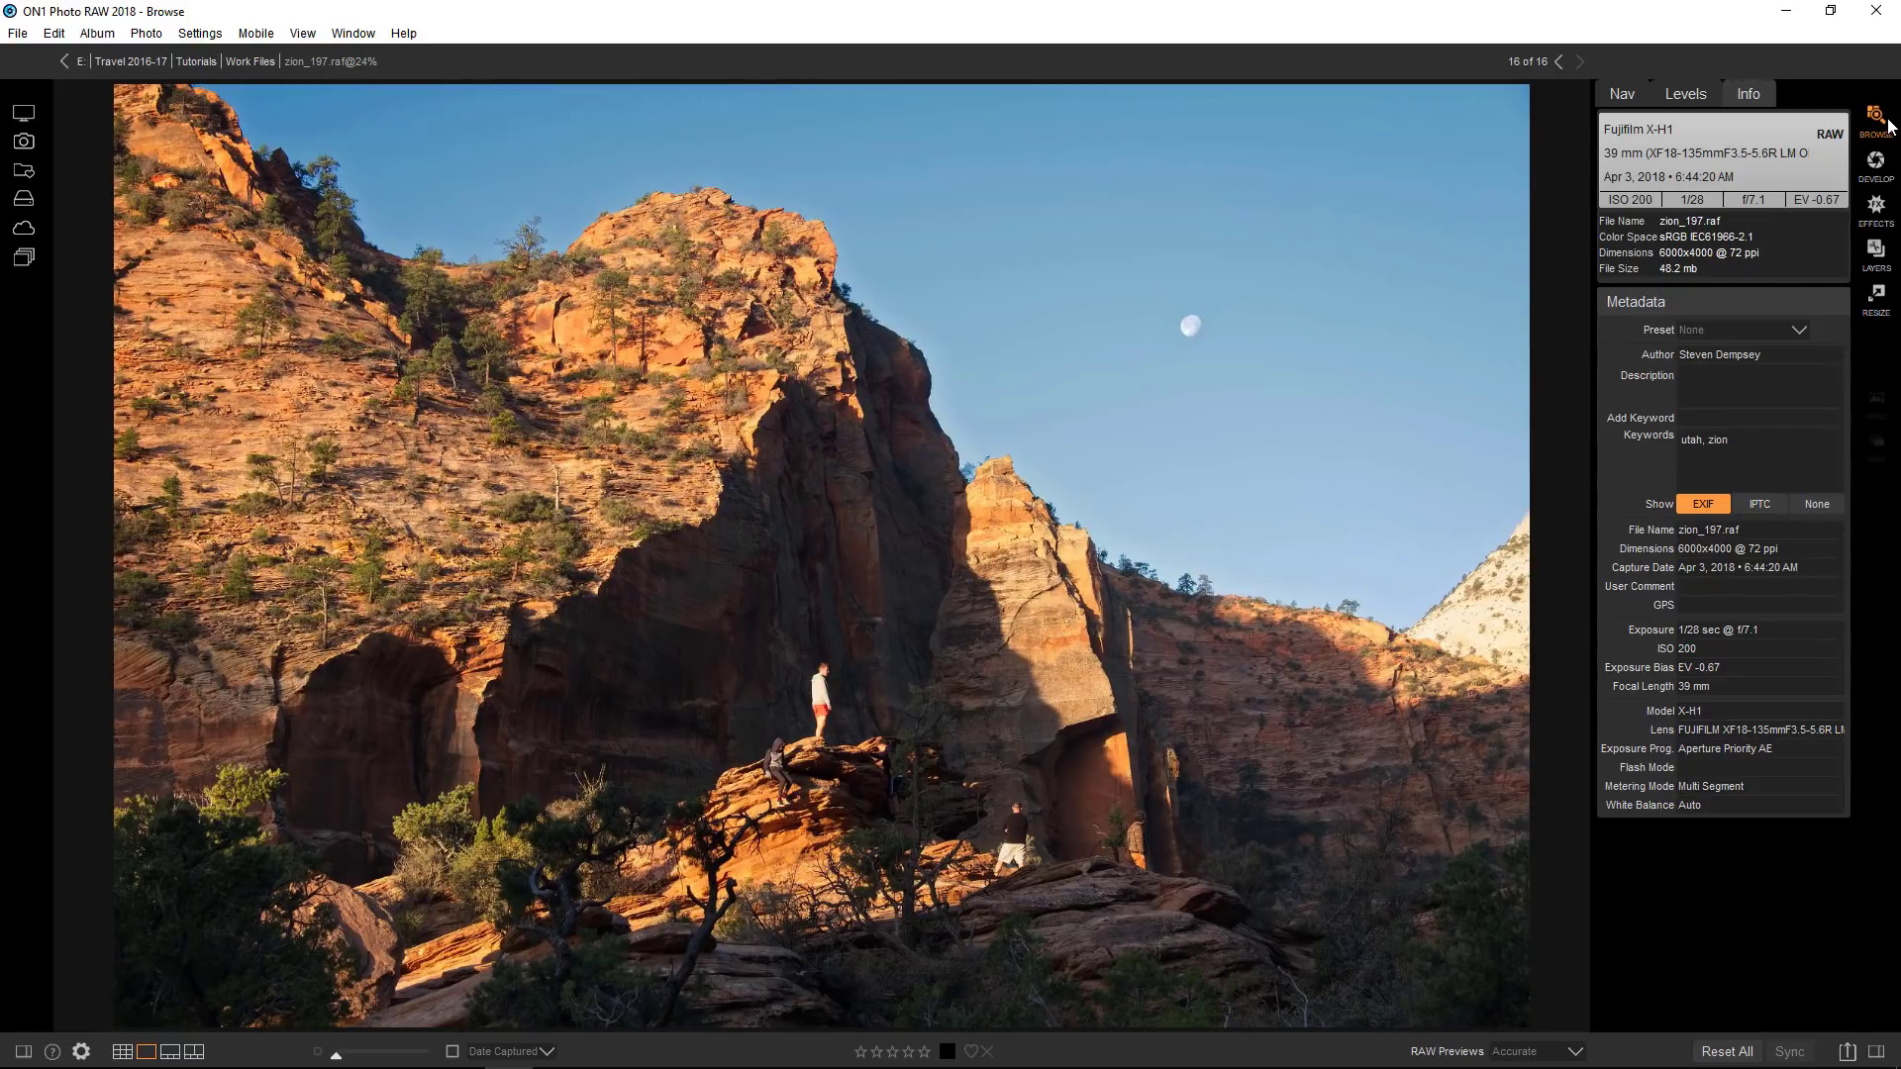
double_click(1414, 472)
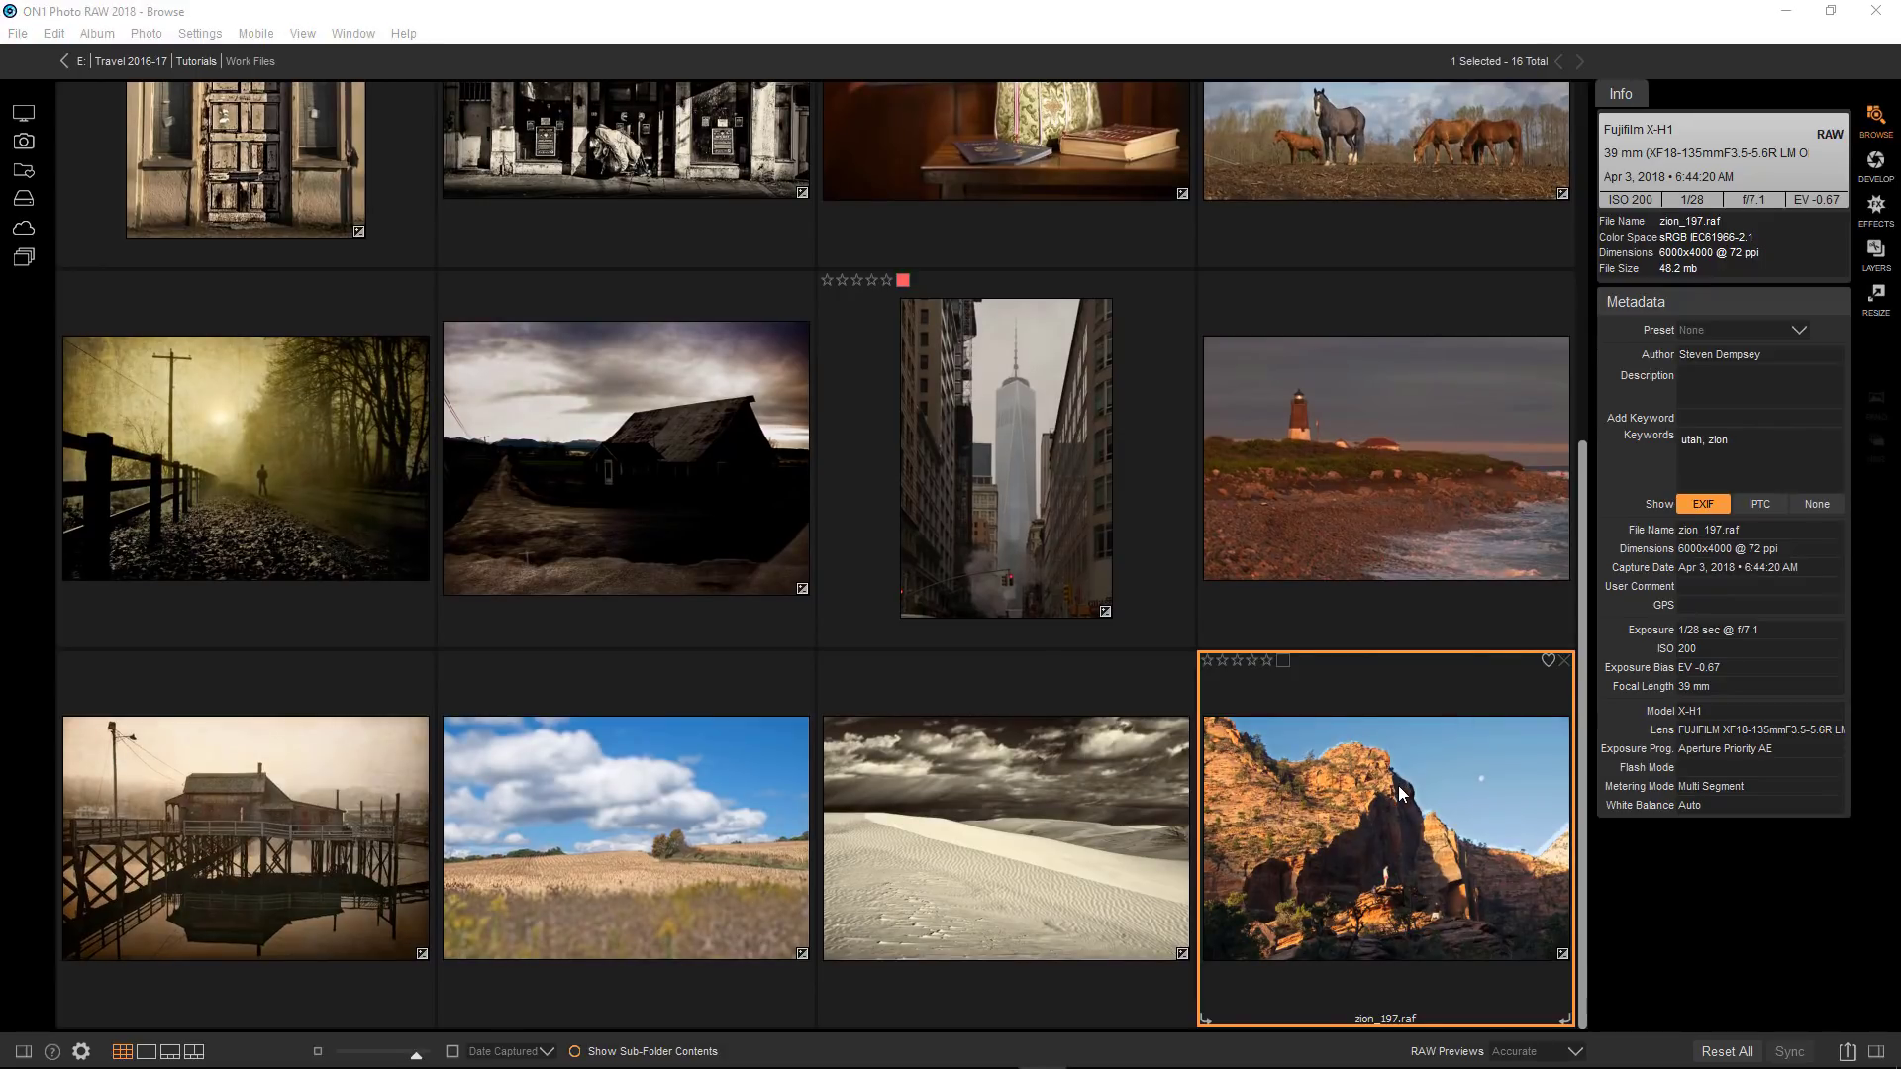
Create virtual version zion_197v1 and apply the Ansel in the Valley preset to it
right_click(1398, 786)
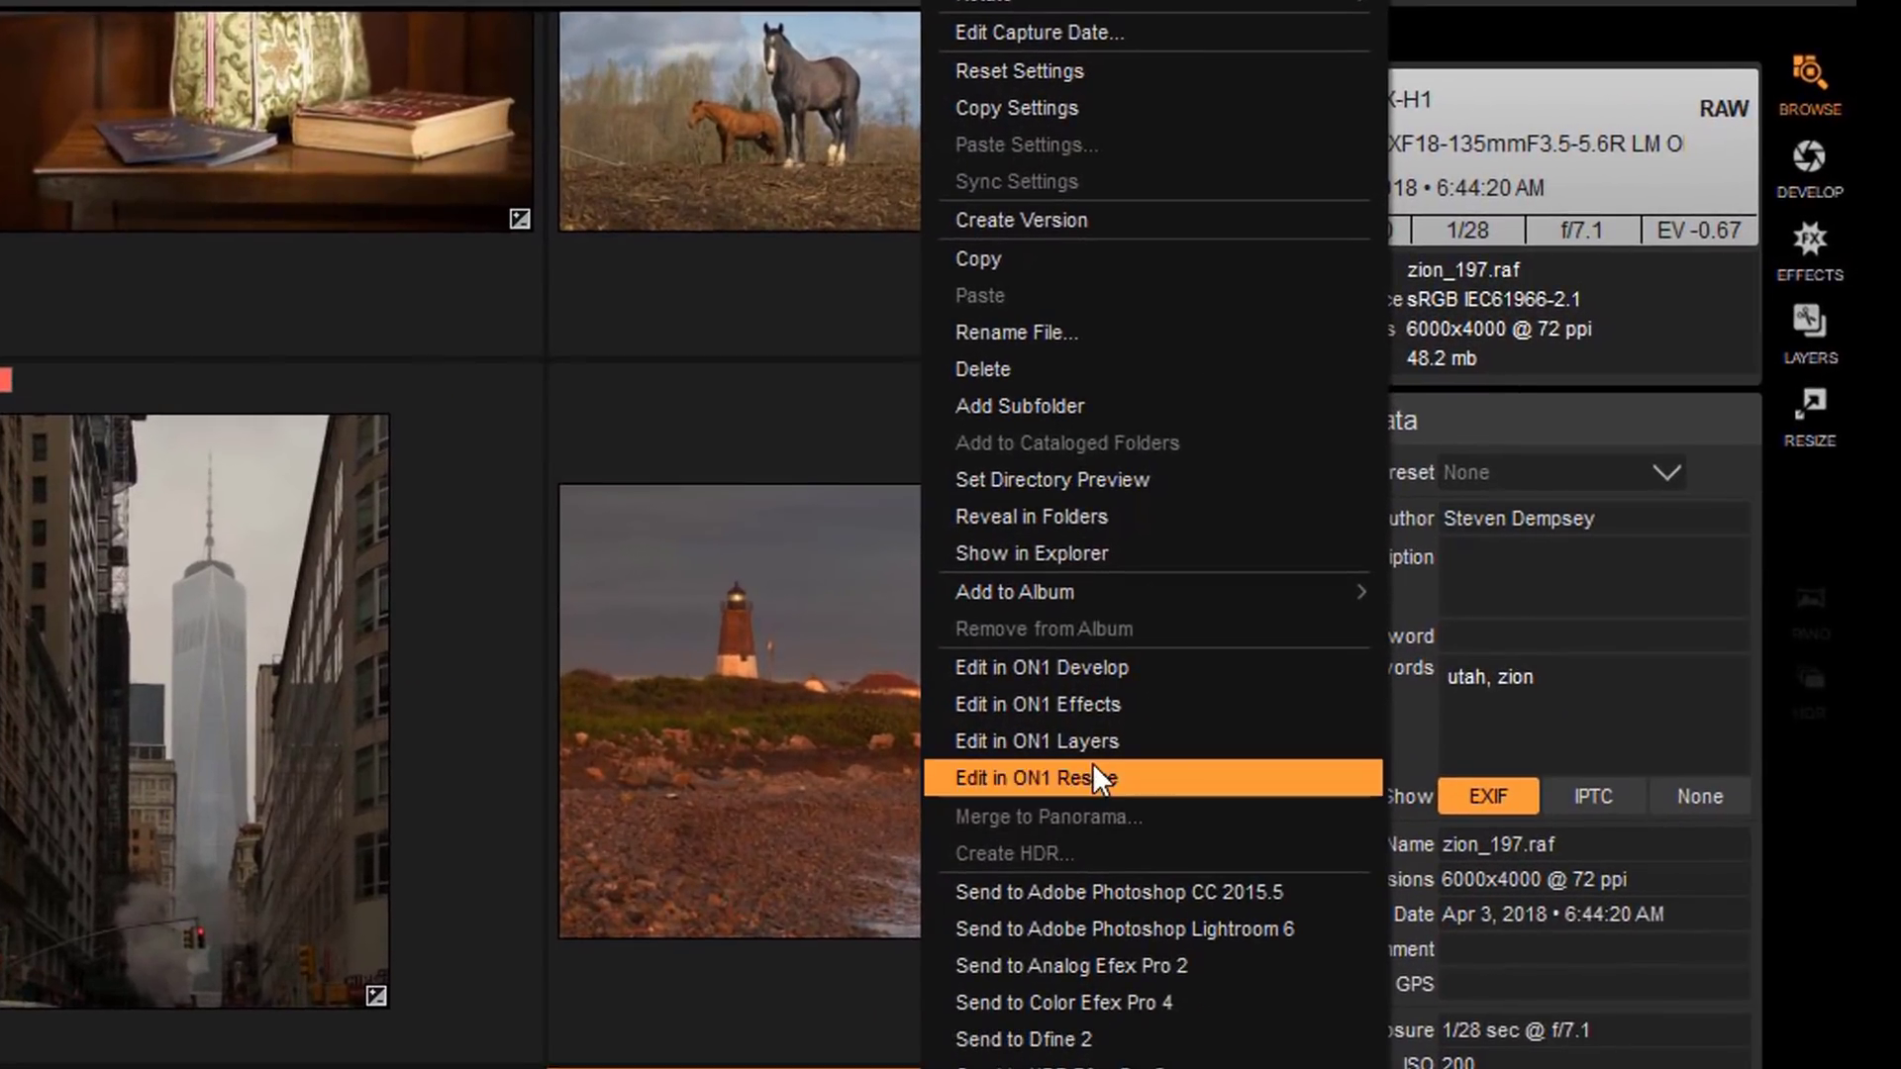
click(1067, 222)
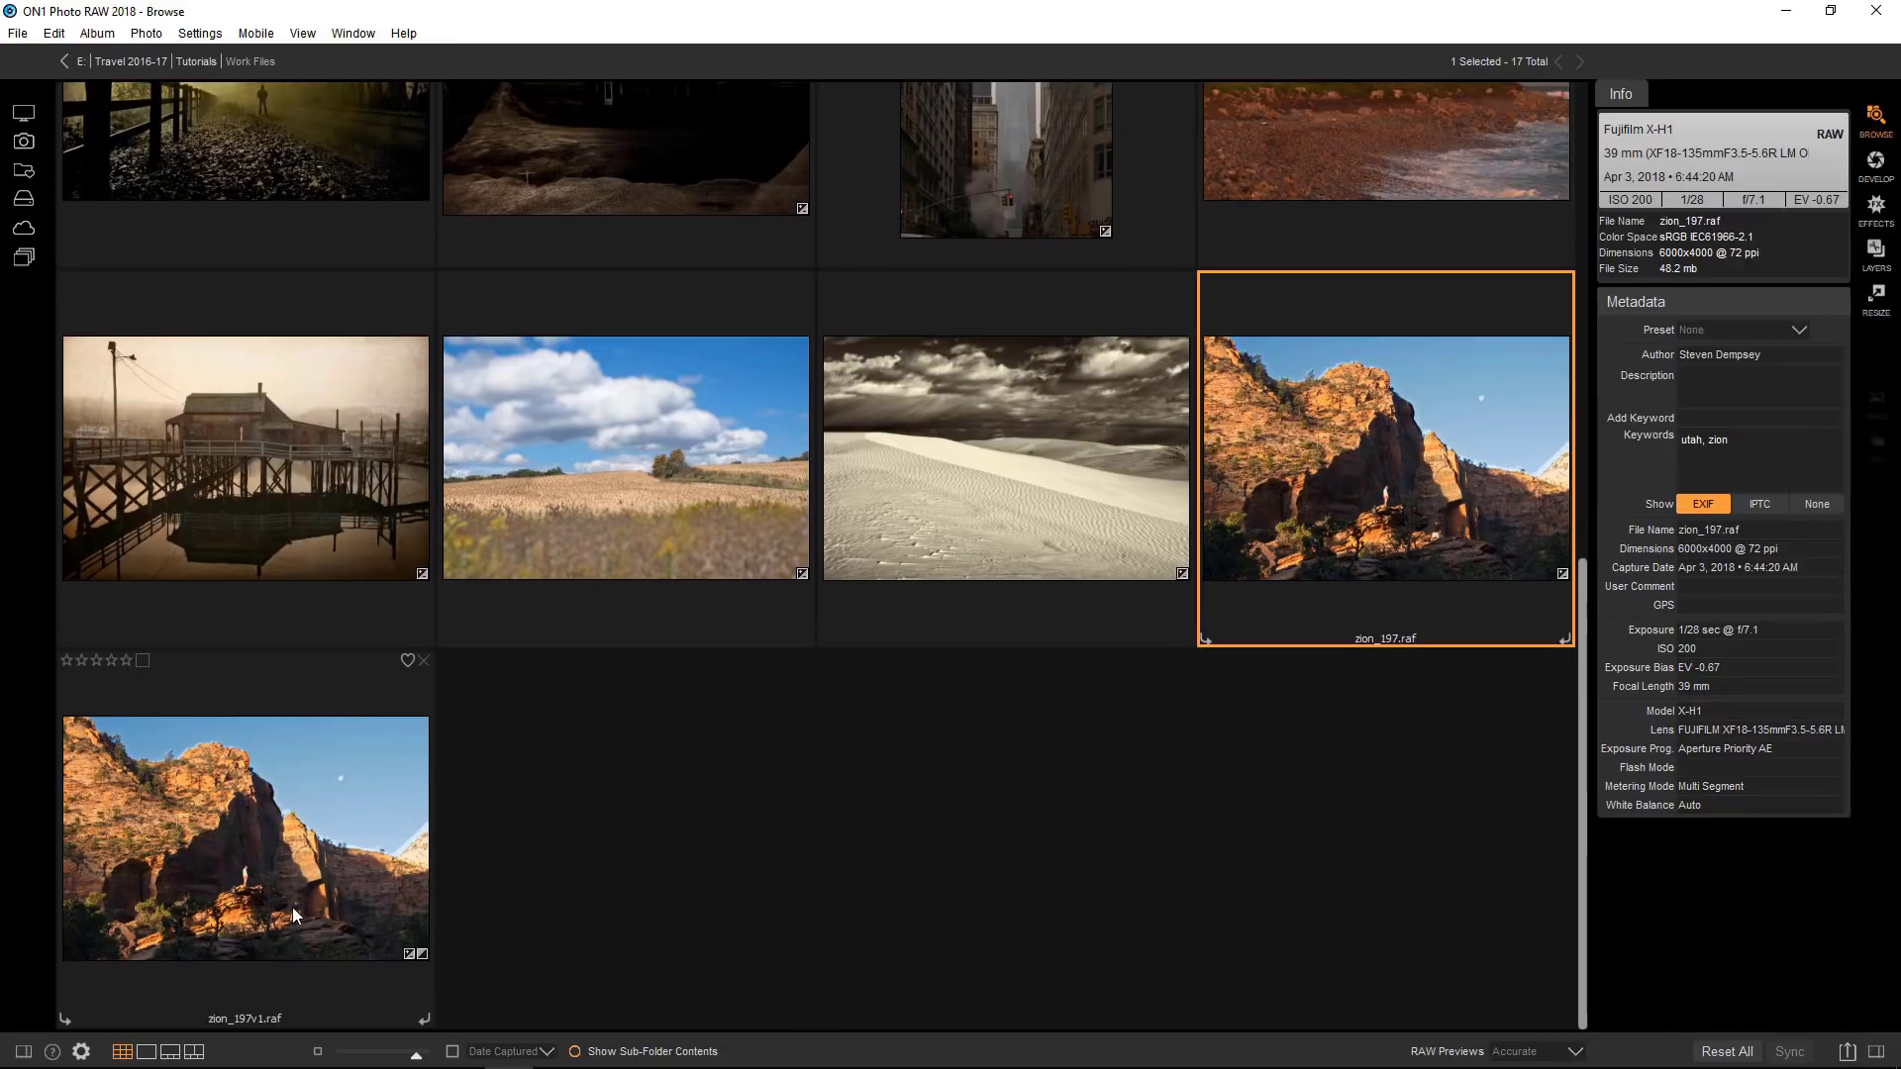
click(293, 906)
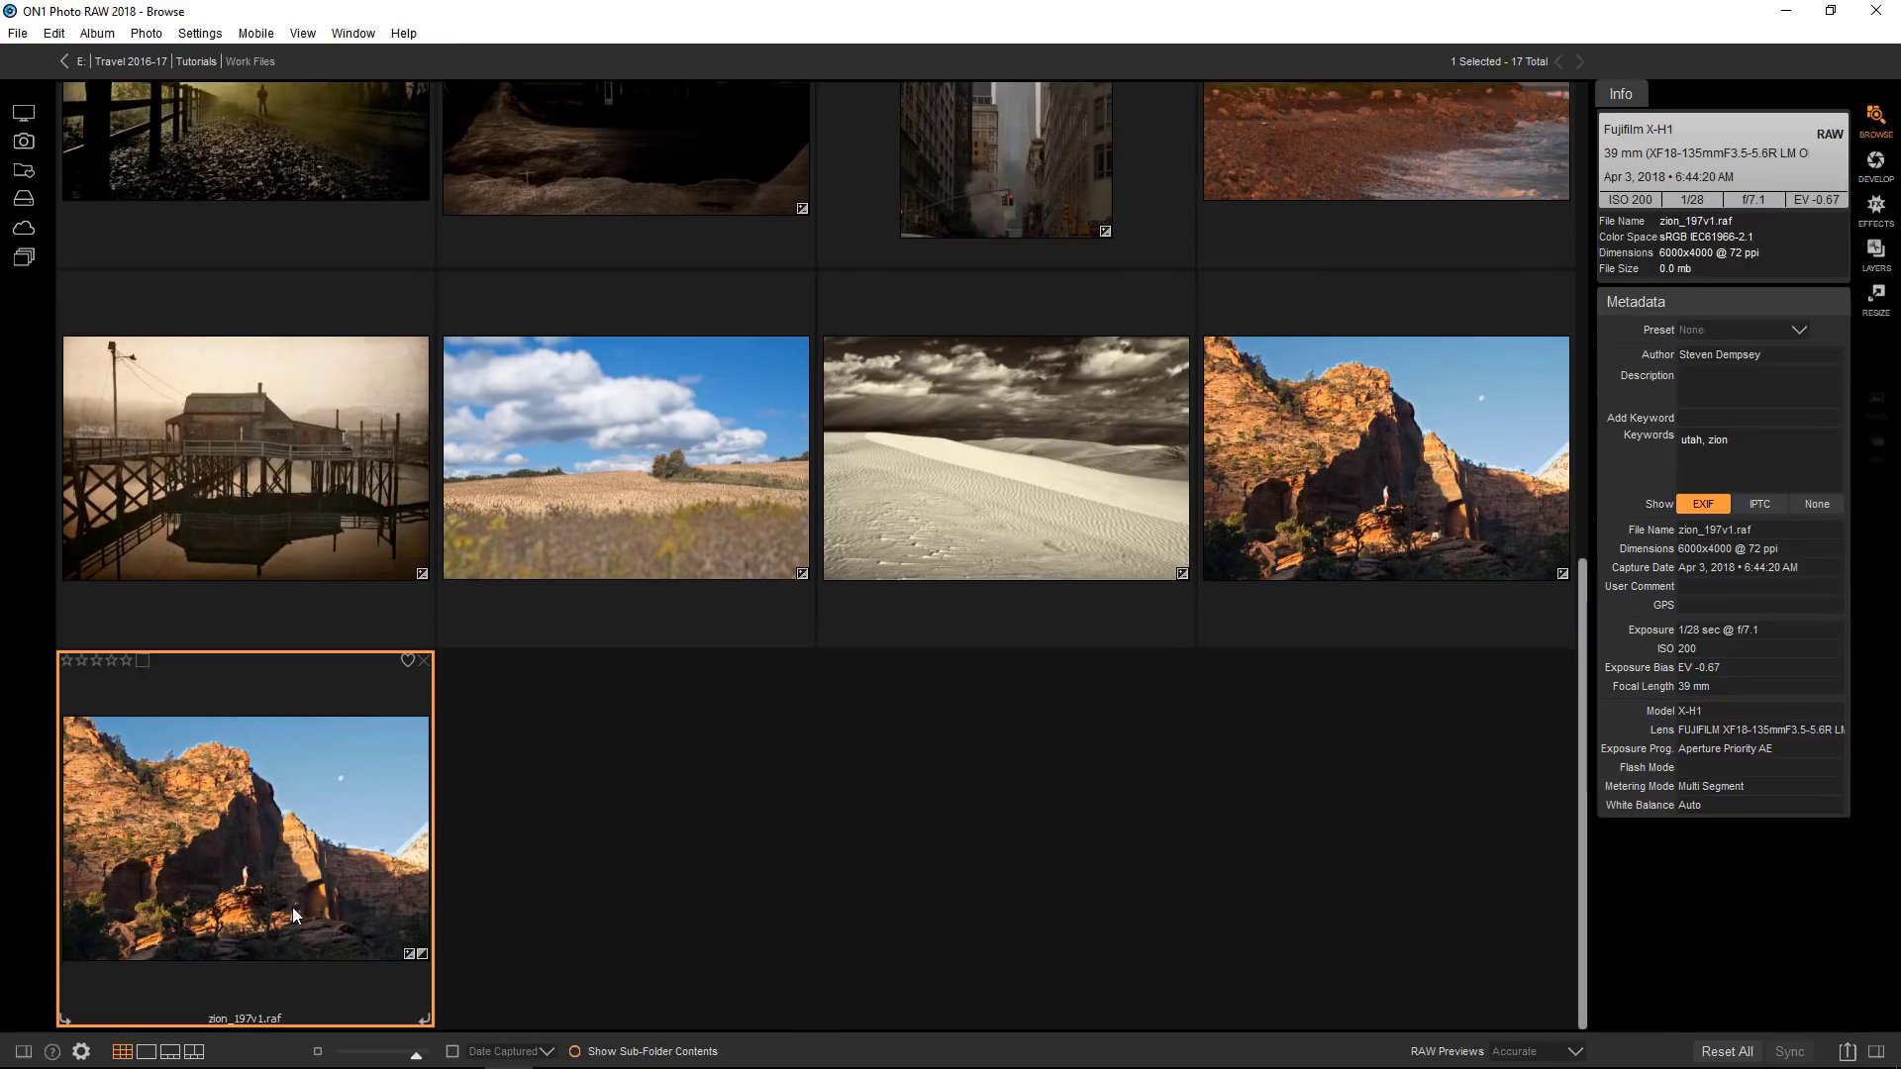
click(1874, 214)
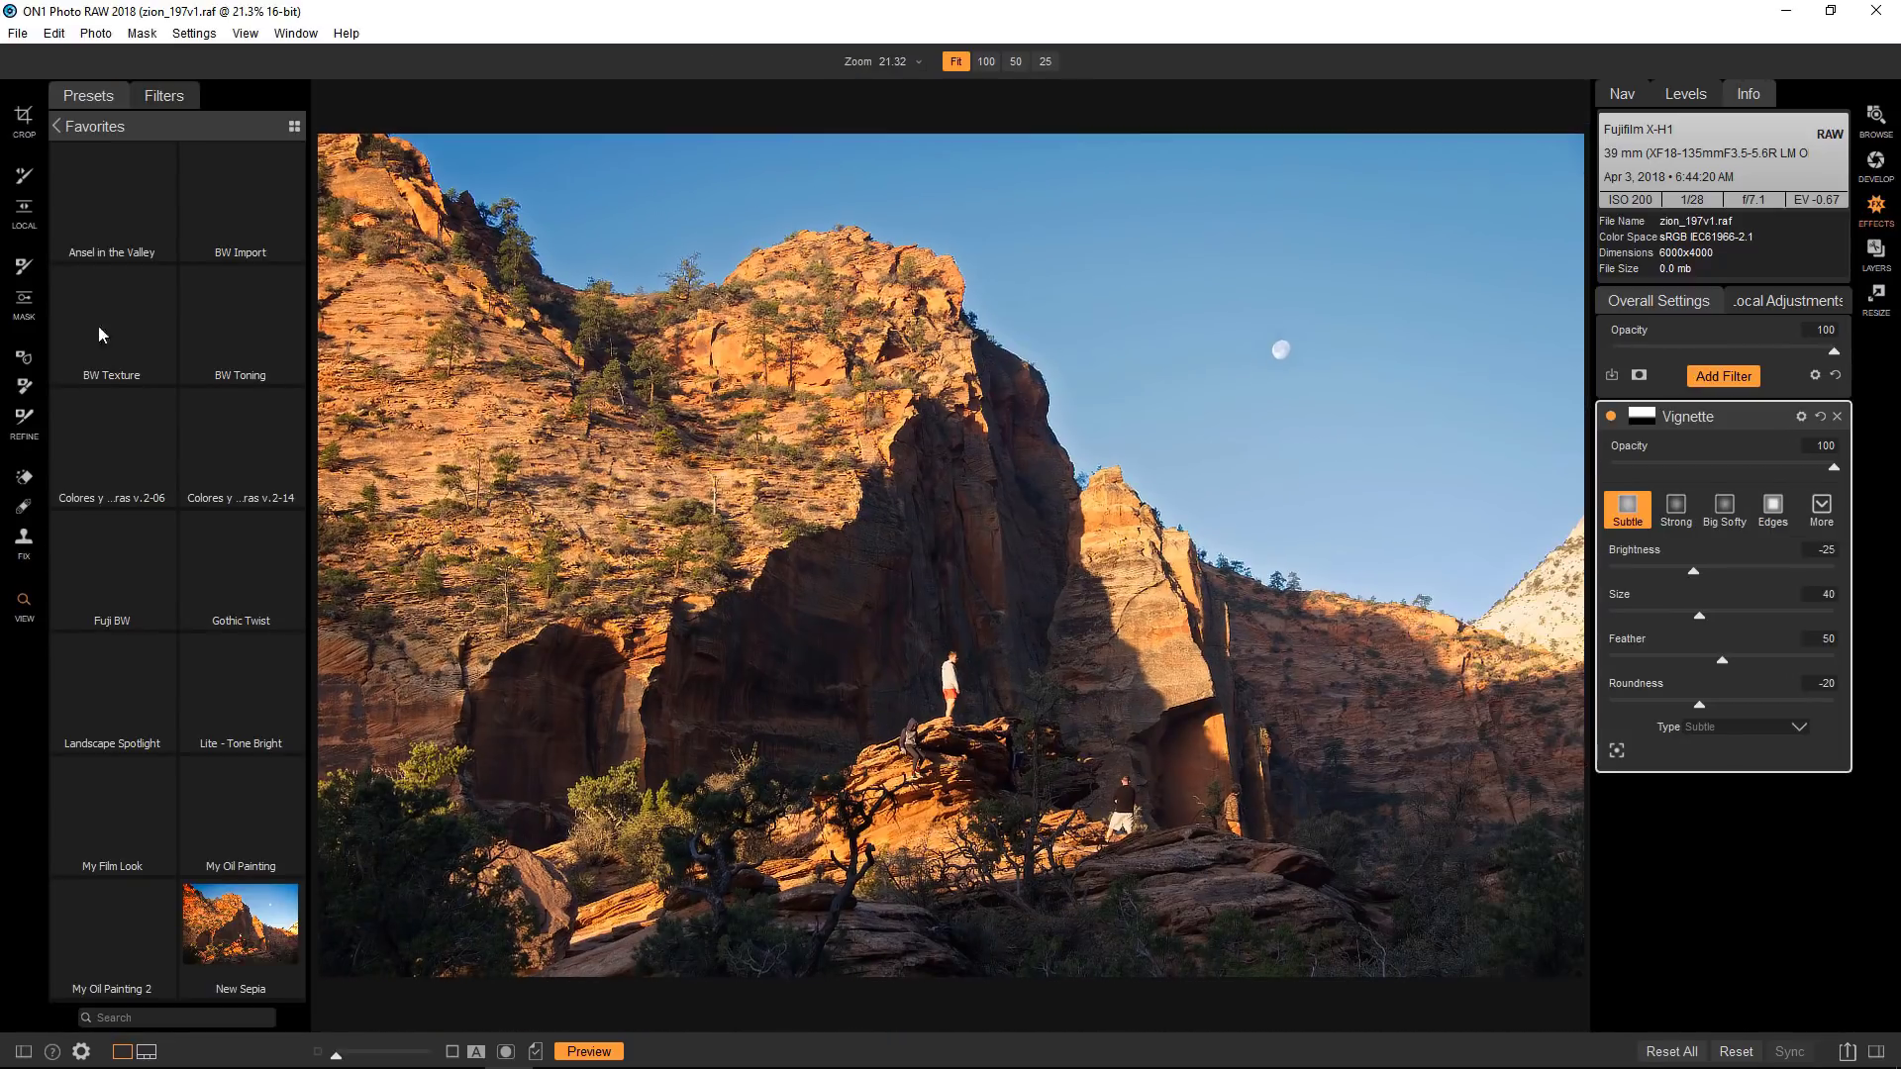
click(121, 232)
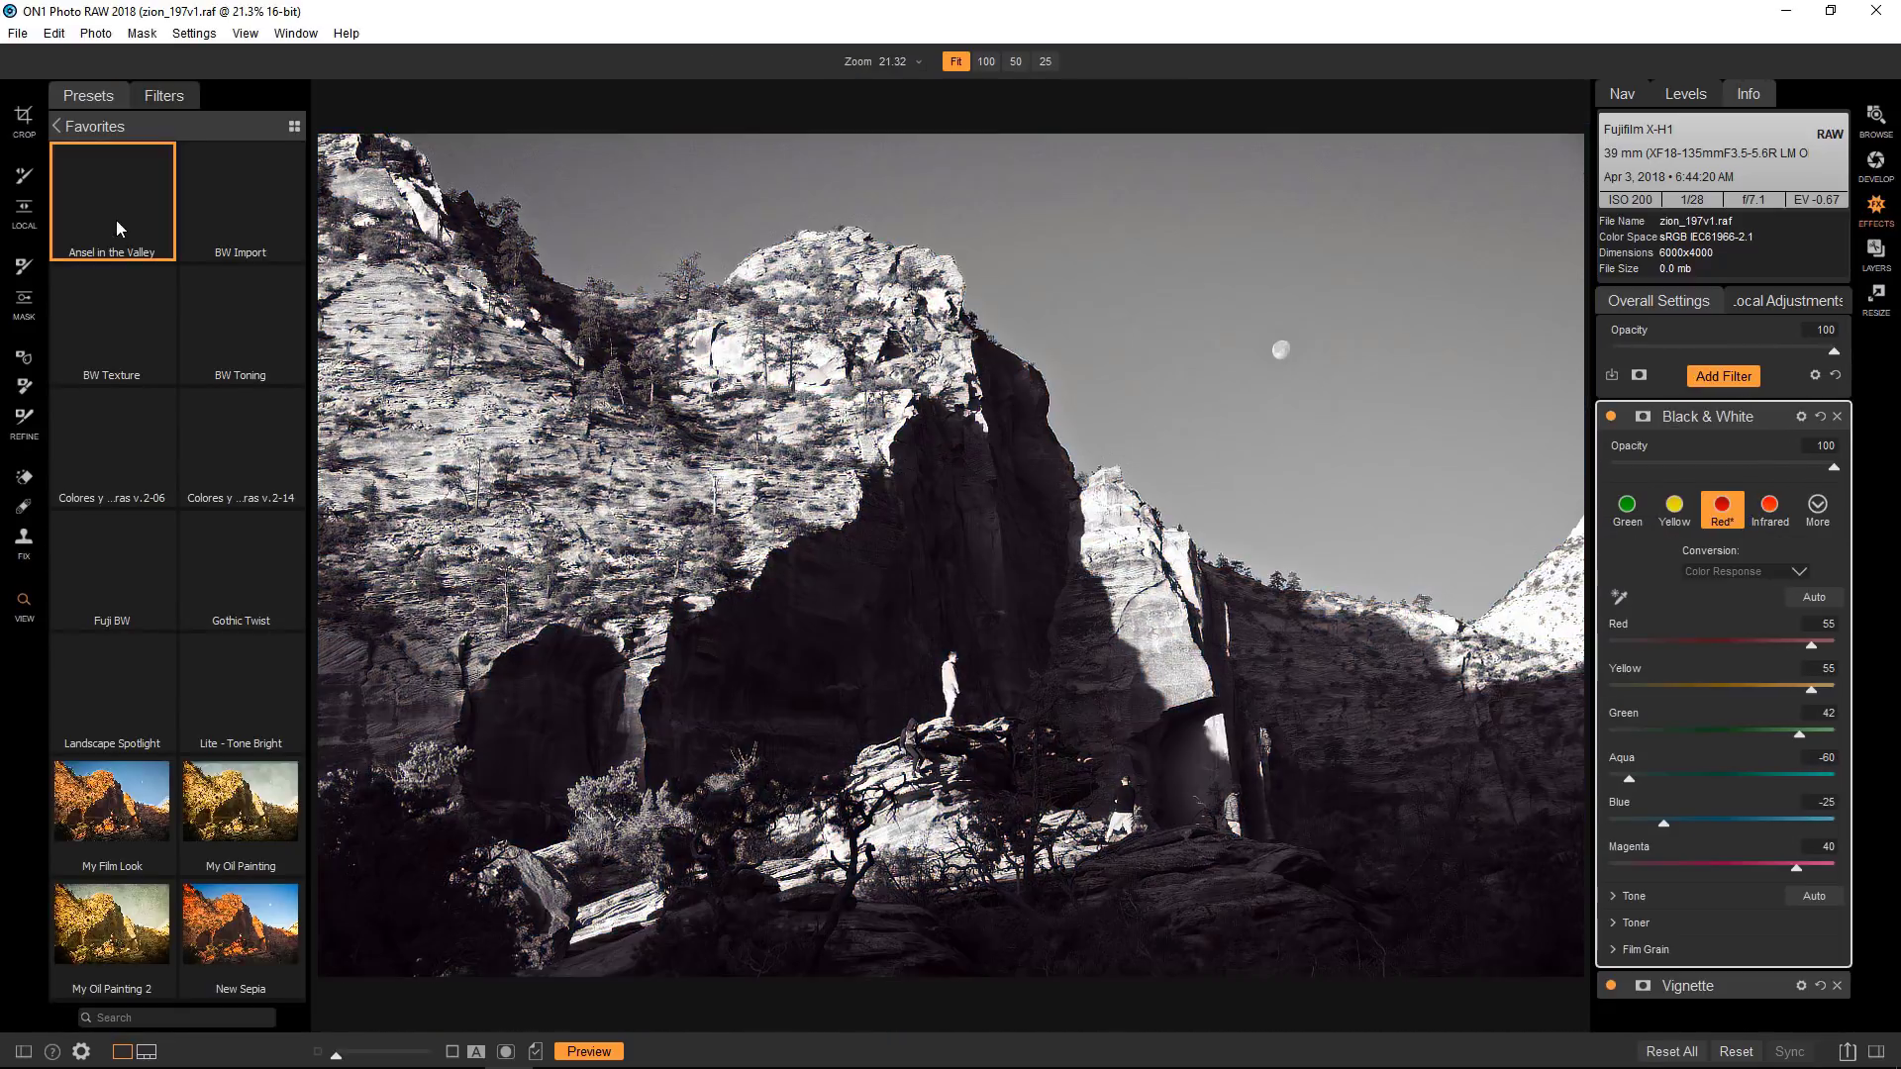
Create a second version zion_197v2 with the My Oil Painting preset, then return to the grid
click(1874, 117)
right_click(1392, 526)
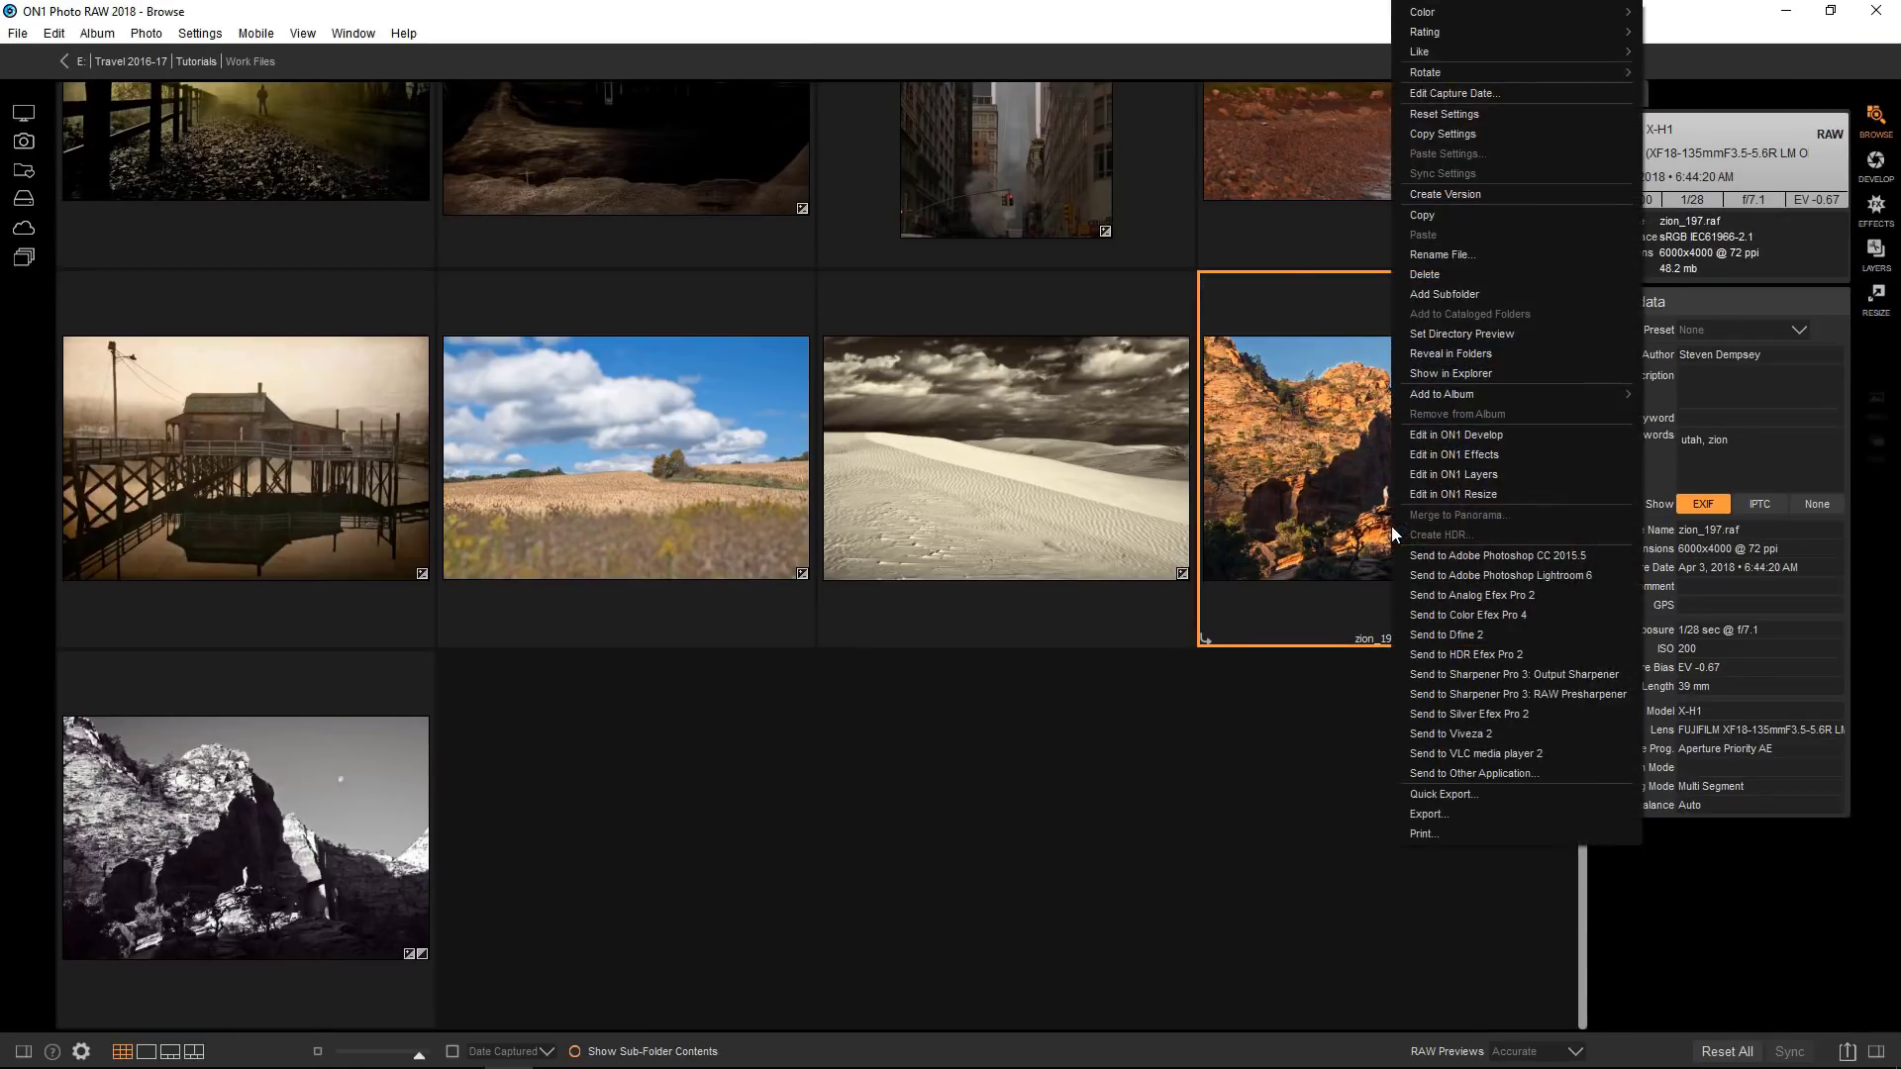
click(1453, 196)
click(668, 814)
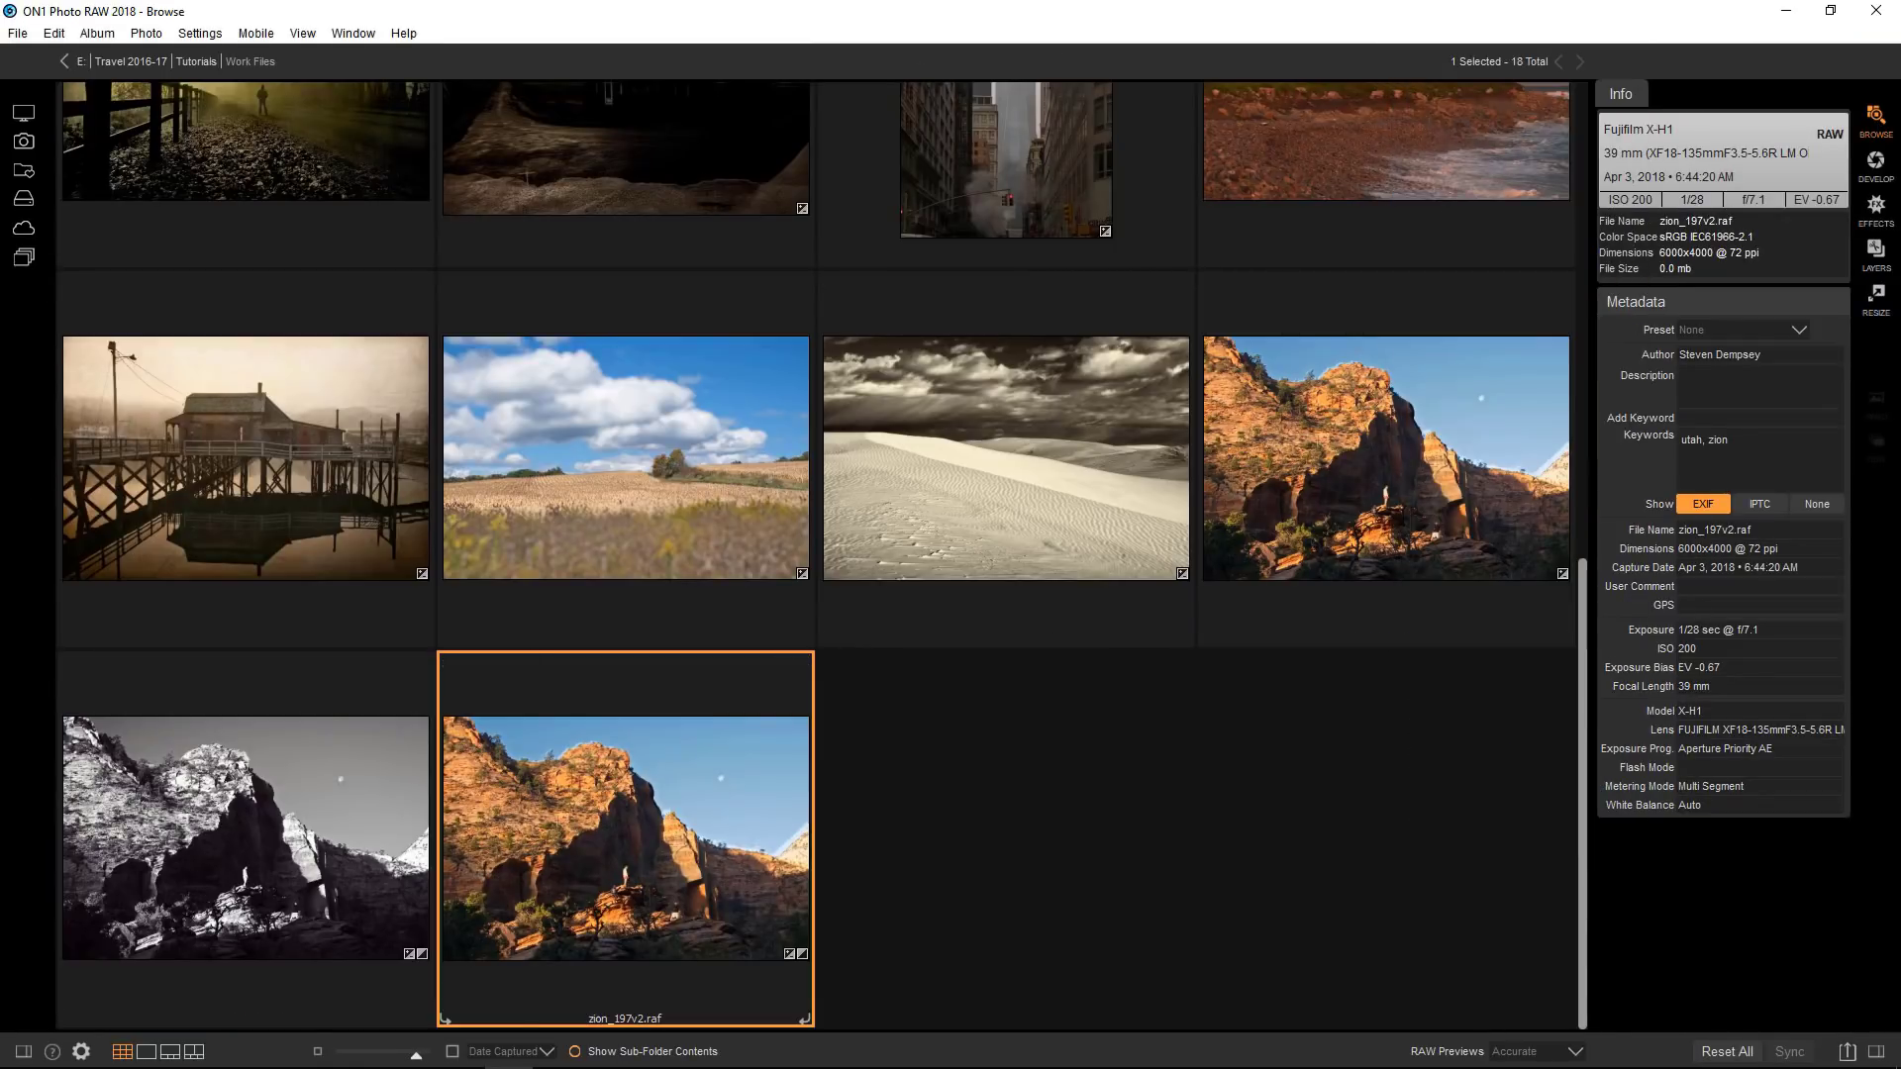
click(1874, 208)
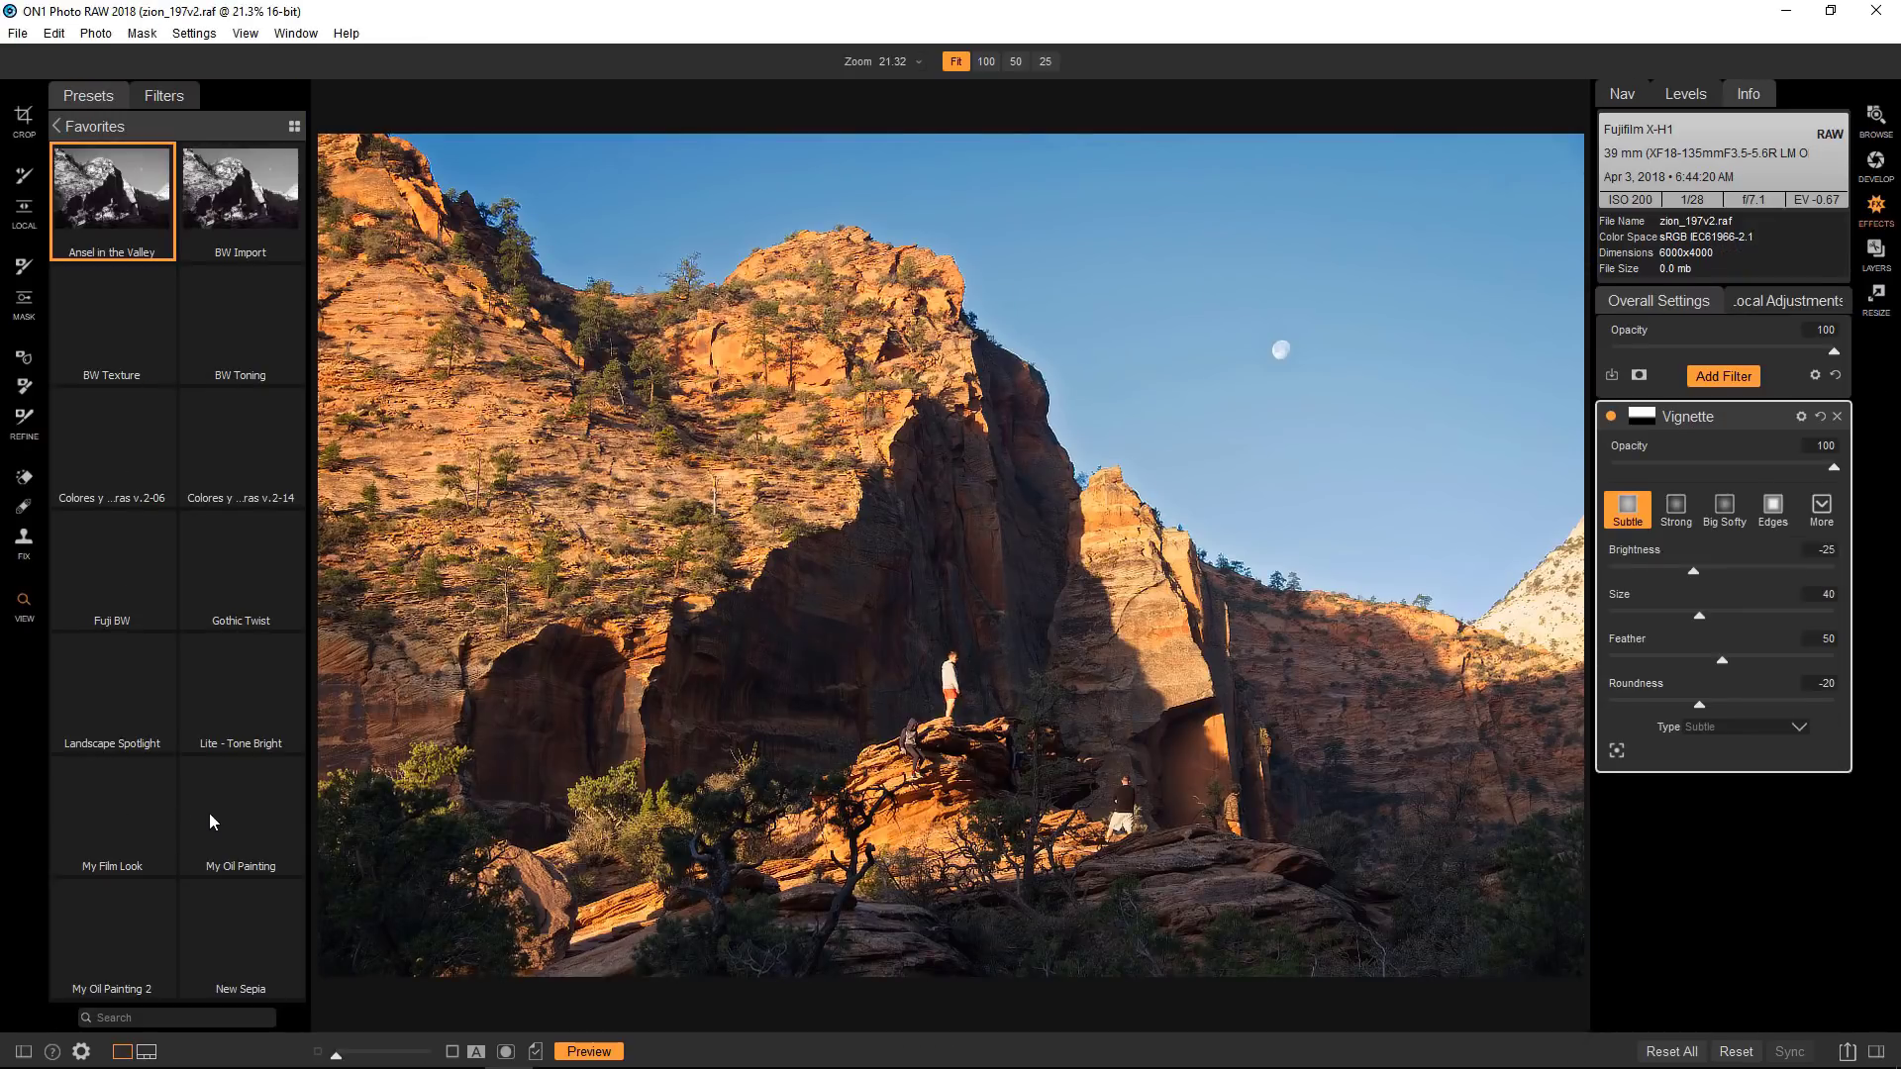
click(230, 818)
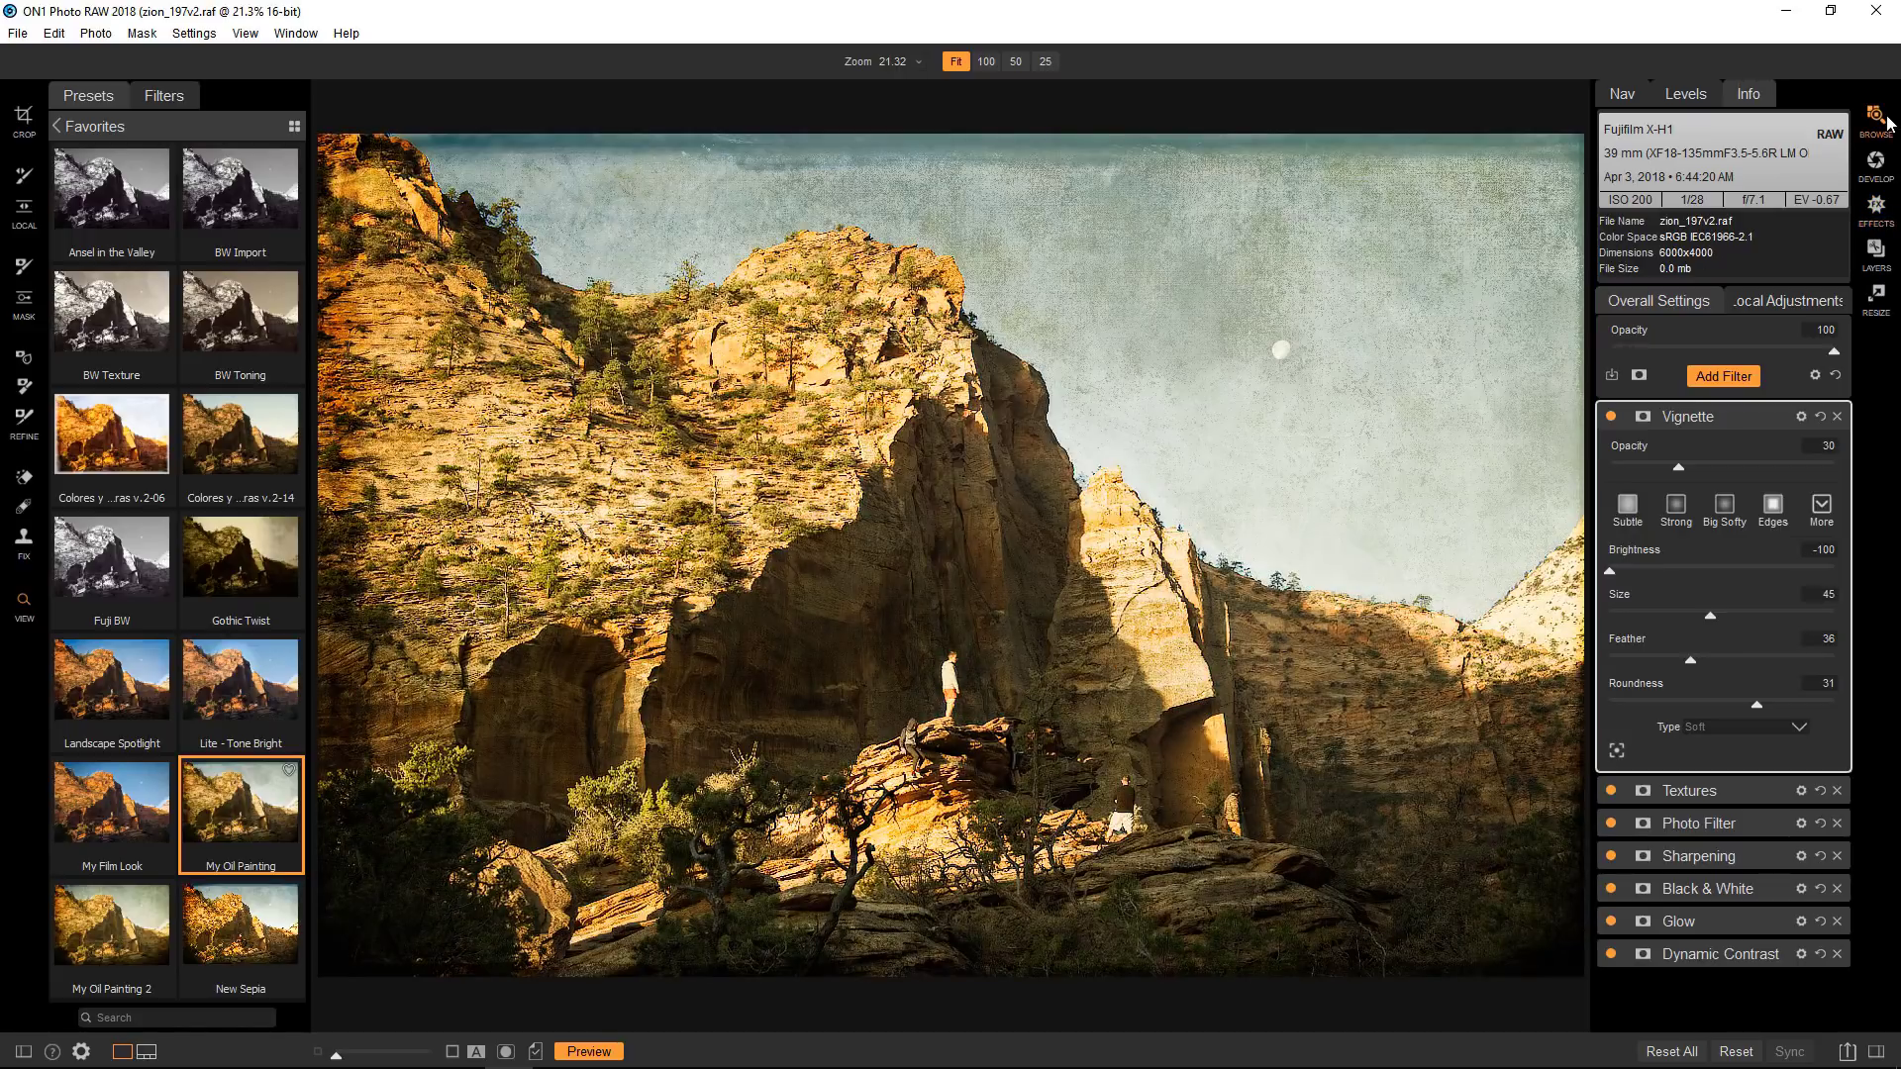
click(1884, 120)
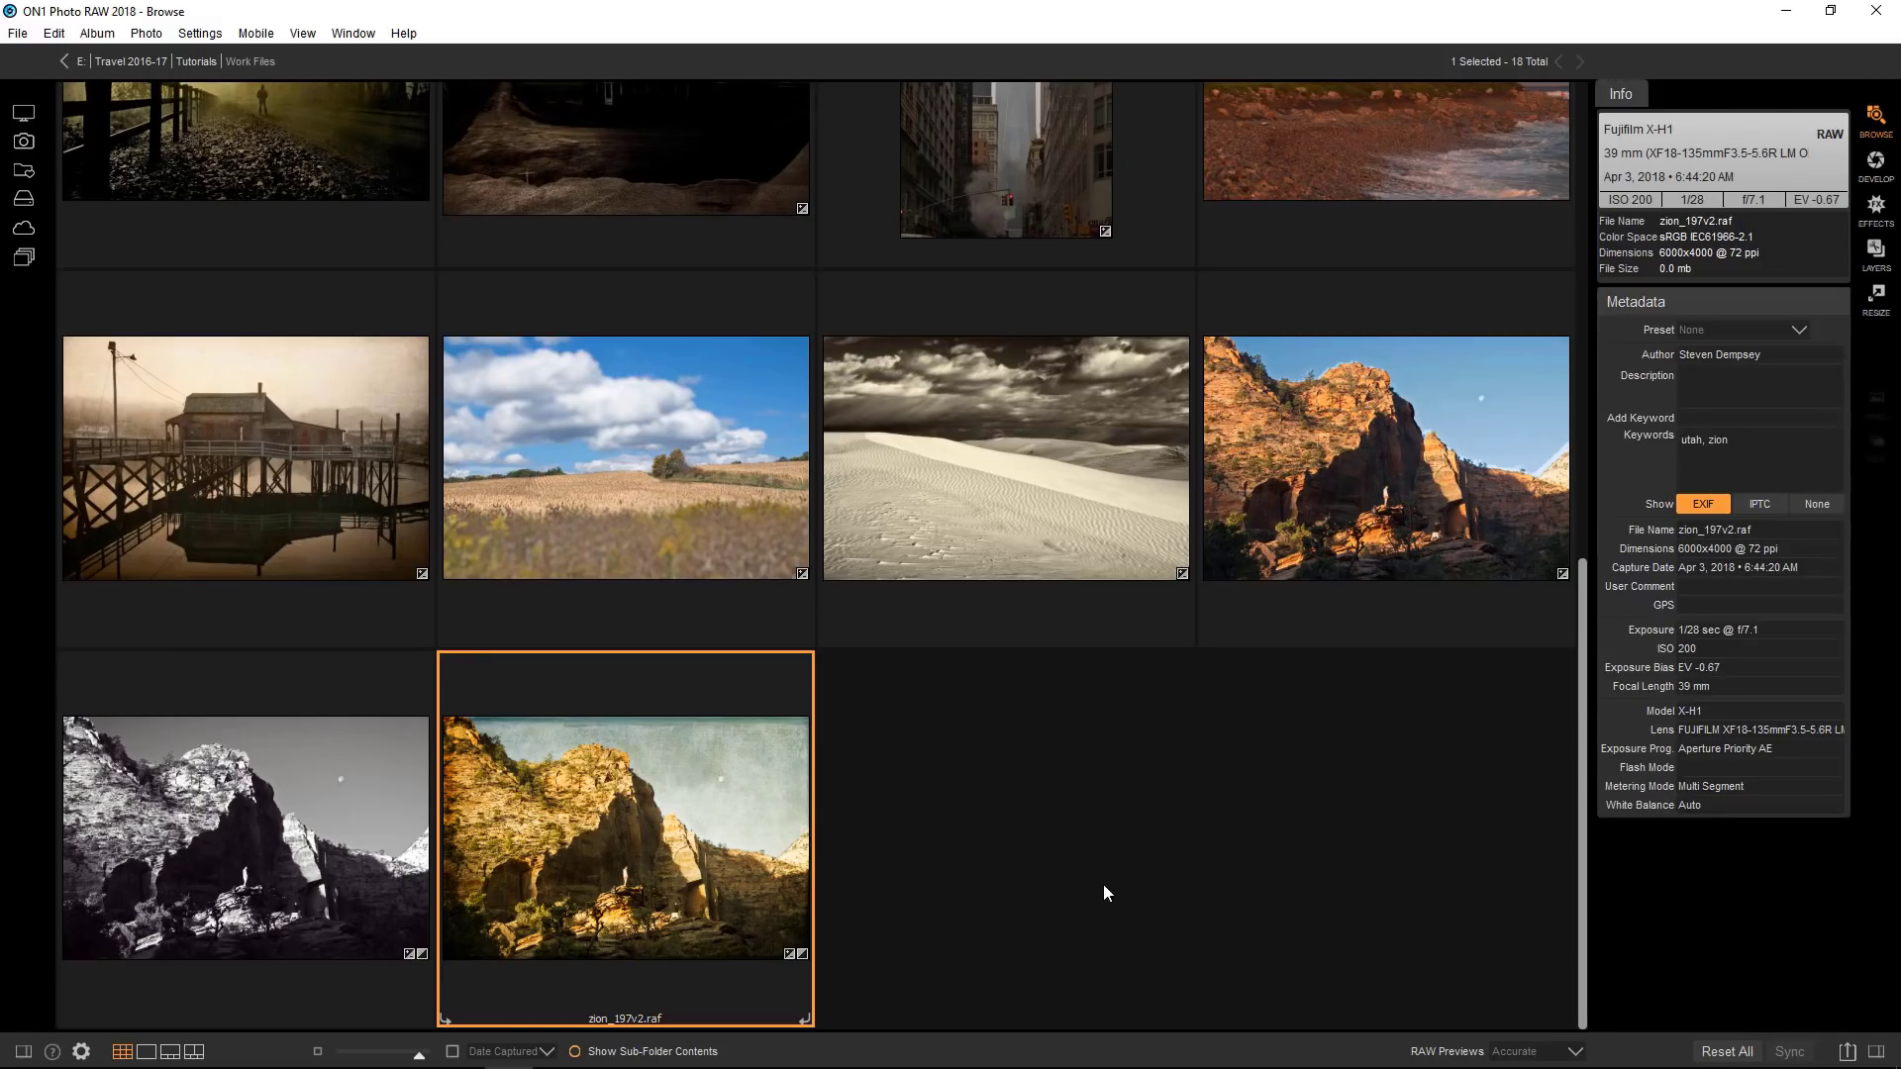